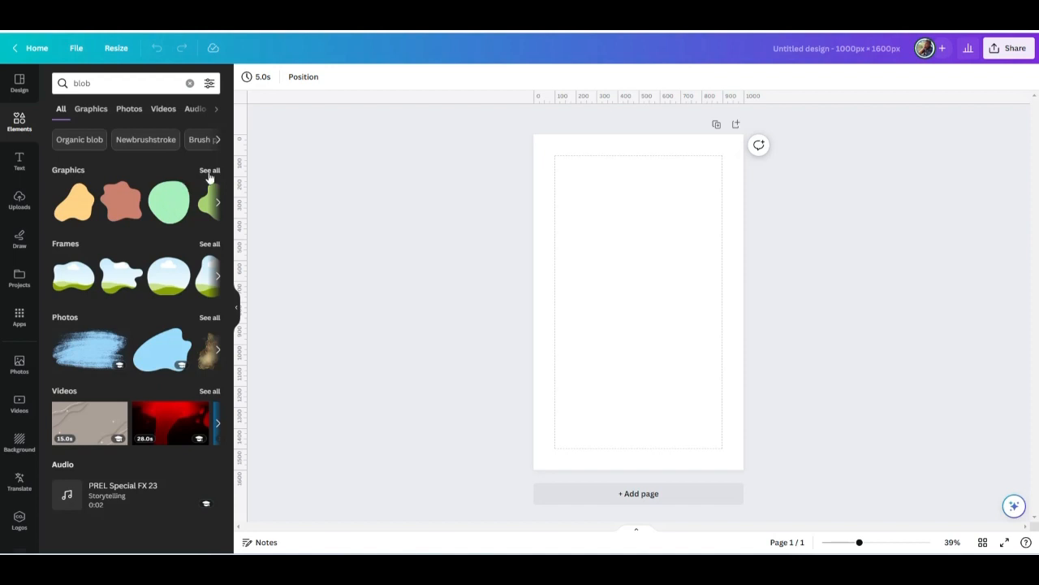
Browse the full set of blob graphics and add the solid orange wavy blob to the page
click(210, 171)
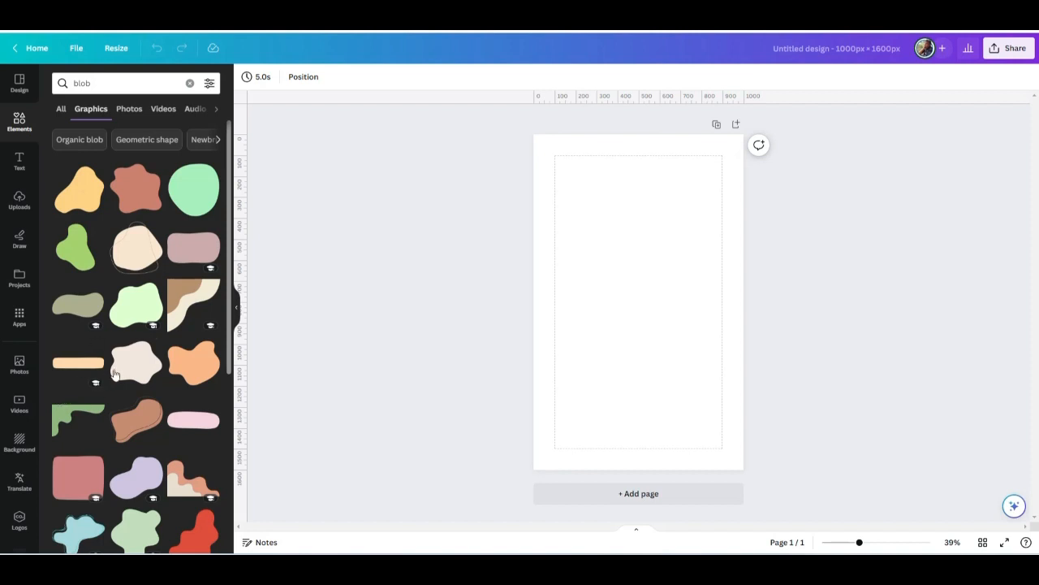
scroll(91, 471, down, 5)
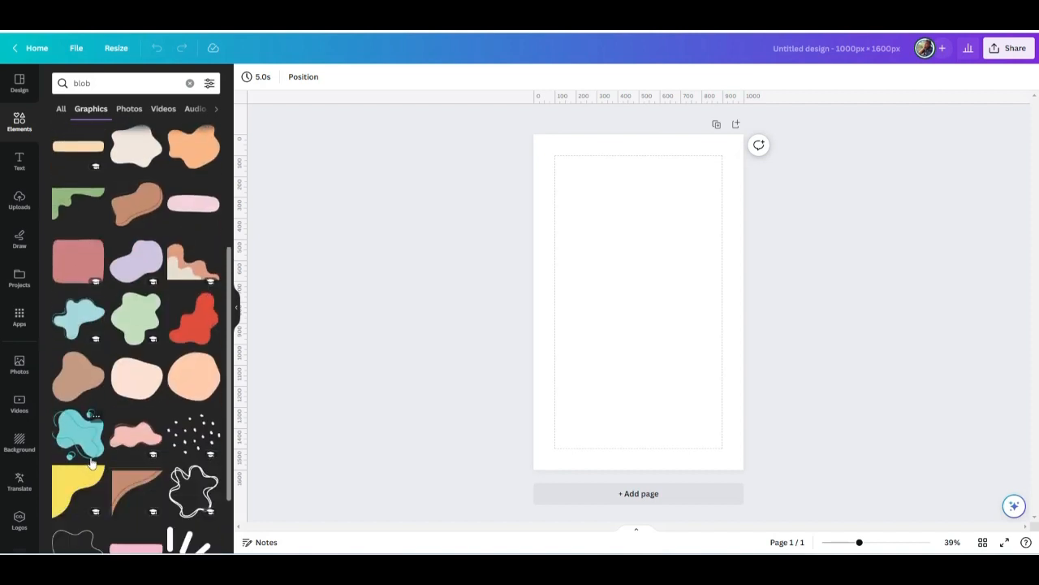
scroll(90, 463, up, 4)
click(194, 309)
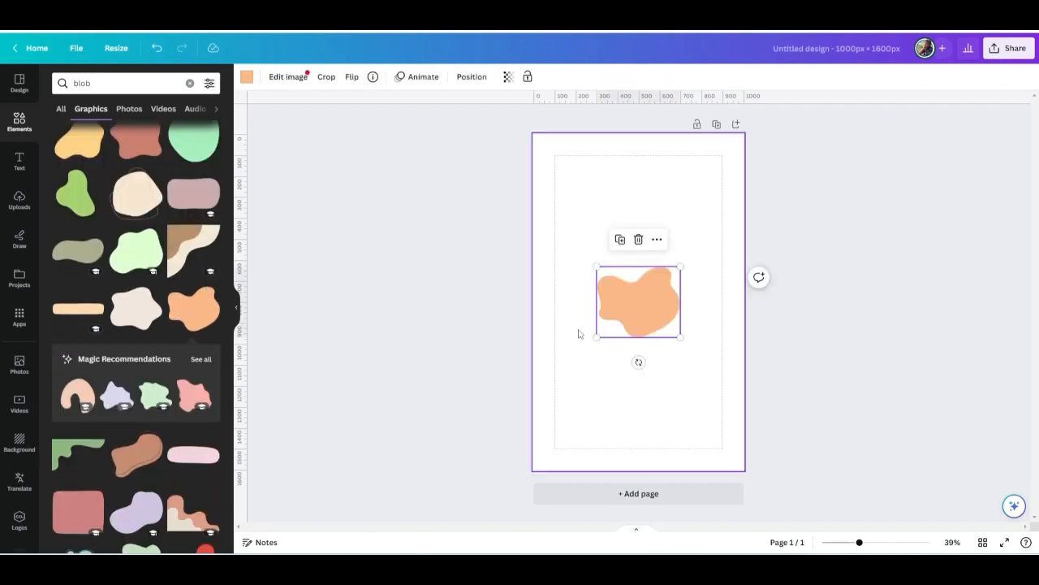
Enlarge and rotate the orange blob so it spans the full page width with its wavy edge facing up
drag(632, 364, 796, 470)
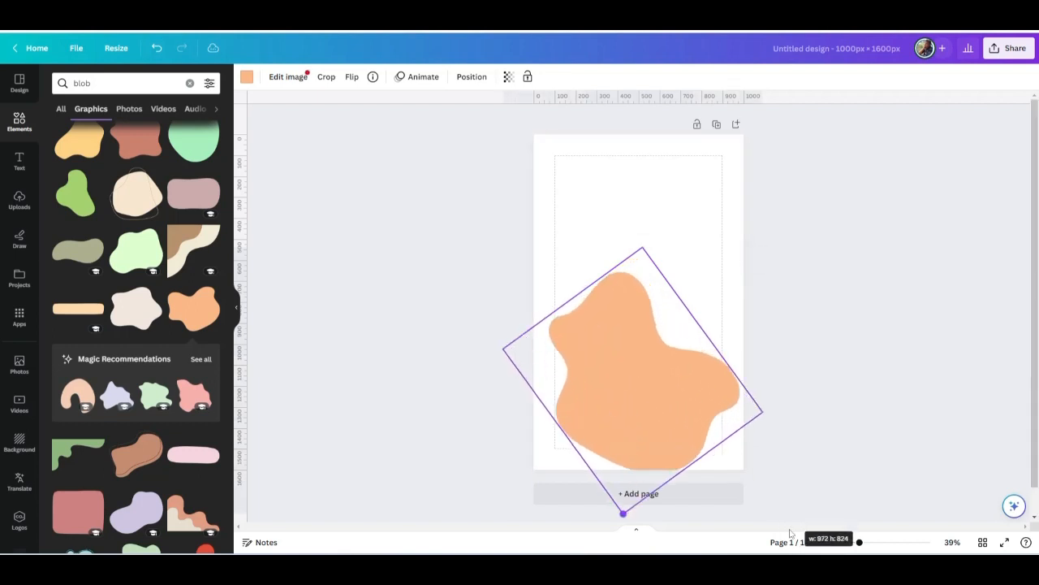
drag(641, 398, 601, 325)
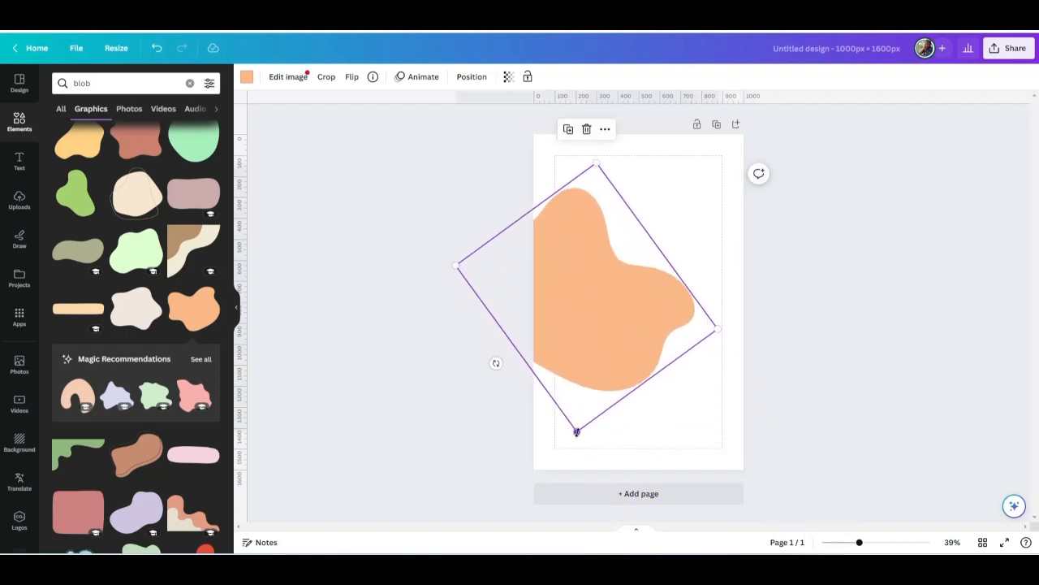
drag(578, 432, 568, 551)
drag(619, 430, 637, 411)
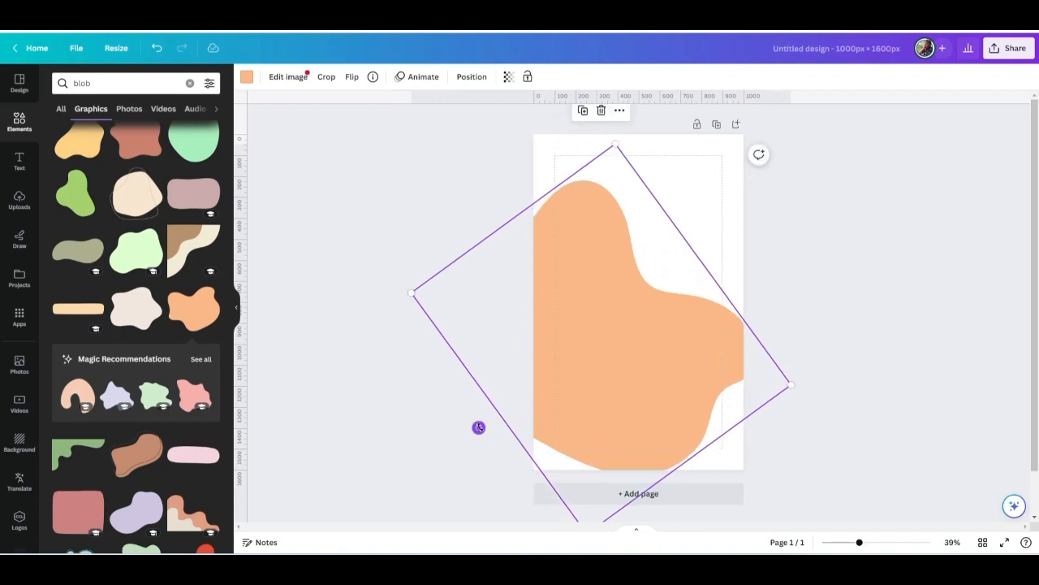
drag(479, 427, 557, 441)
drag(587, 359, 599, 354)
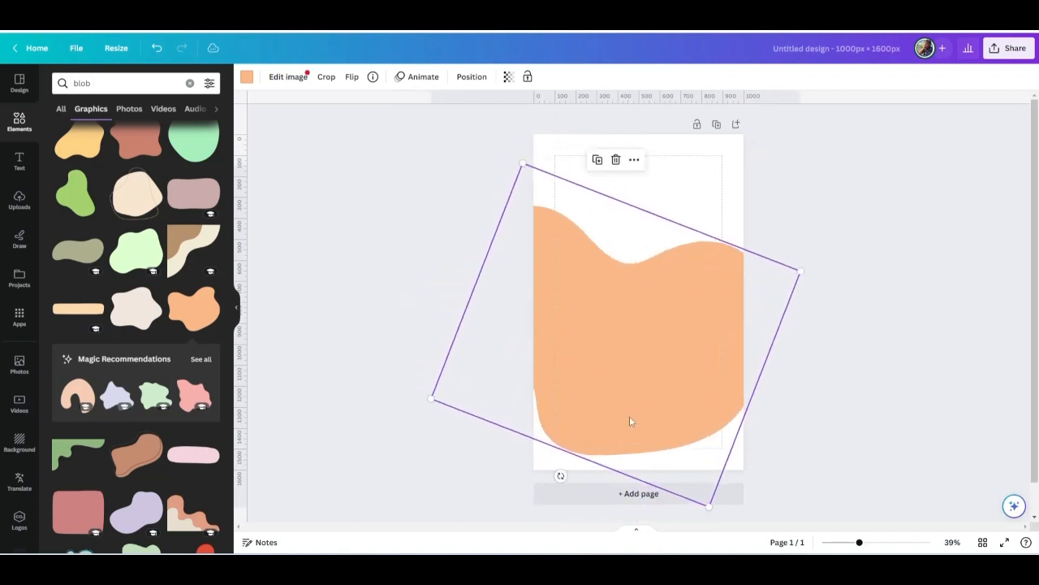
Fine-tune the orange blob's size, tilt and position so its upper wave slopes down across the page and its body fills the area below
drag(710, 505, 726, 549)
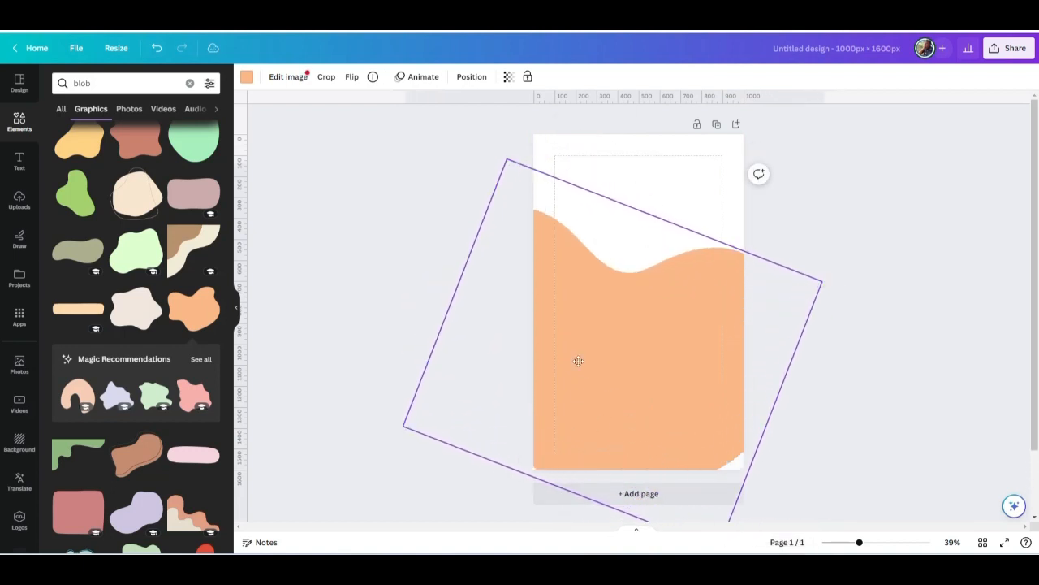
drag(578, 360, 587, 363)
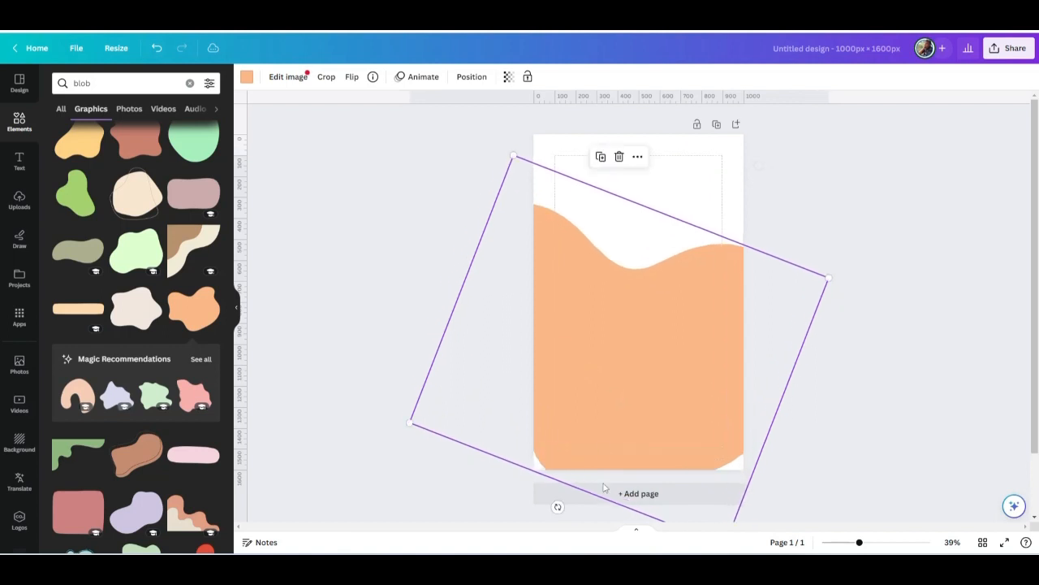
drag(557, 507, 532, 497)
click(386, 261)
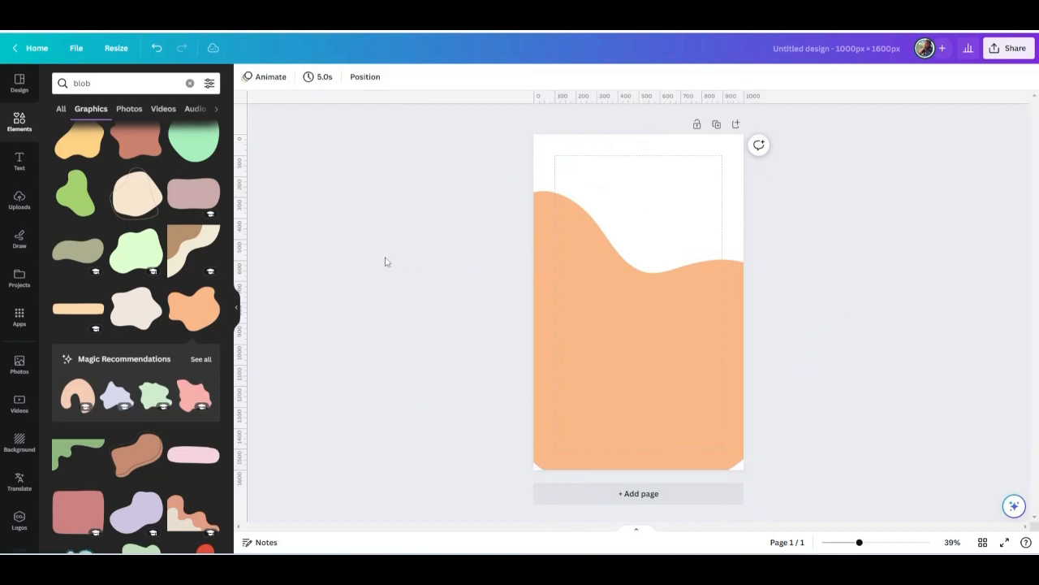
mouse_move(559, 322)
mouse_down()
mouse_move(557, 299)
mouse_move(557, 309)
mouse_up()
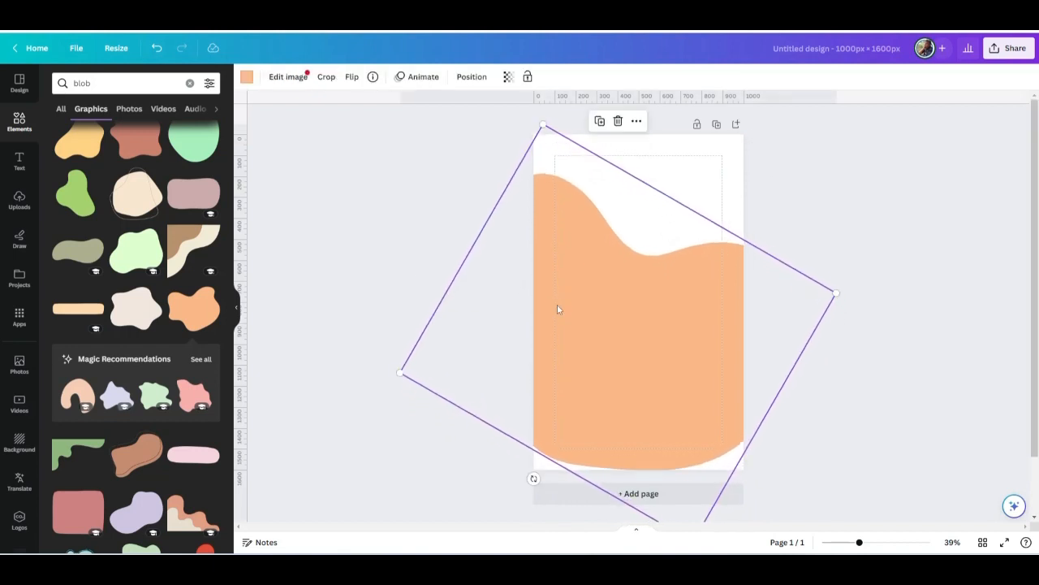
click(404, 487)
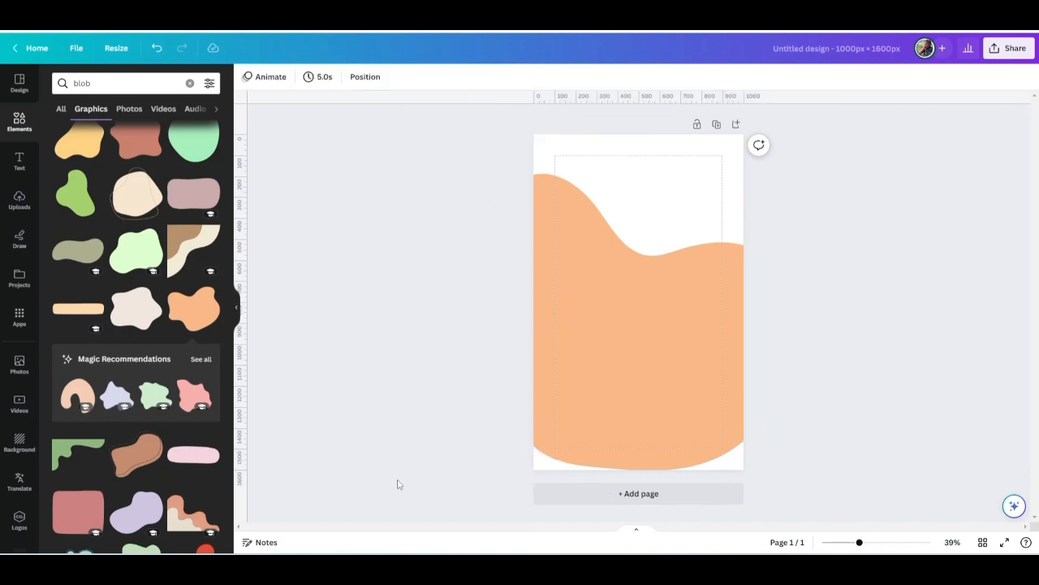
Add the pale beige blob graphic and enlarge it to cover the bottom of the page over the orange blob
click(133, 317)
drag(630, 325, 481, 538)
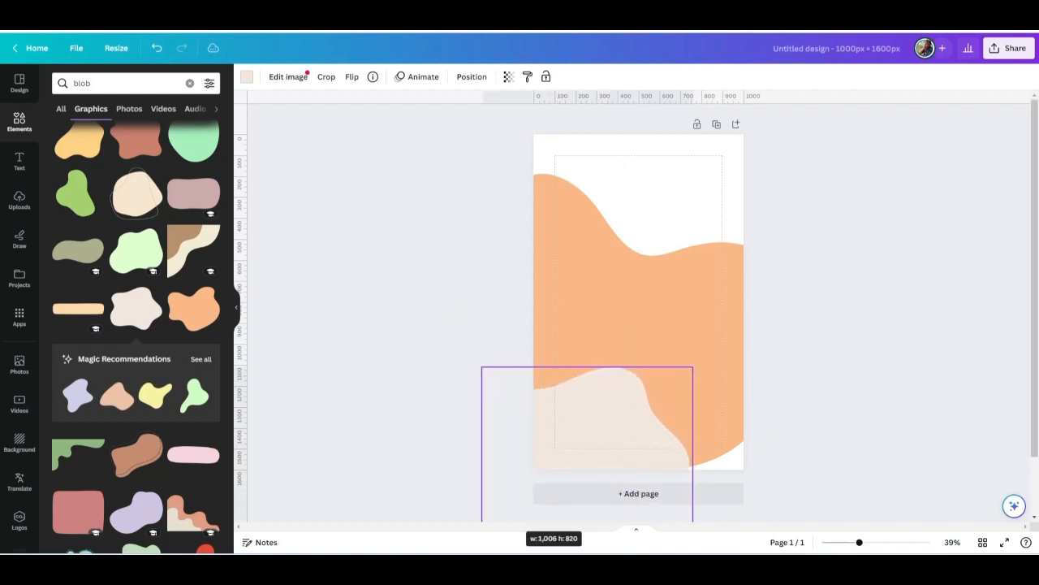
drag(593, 464, 682, 413)
drag(779, 313, 862, 246)
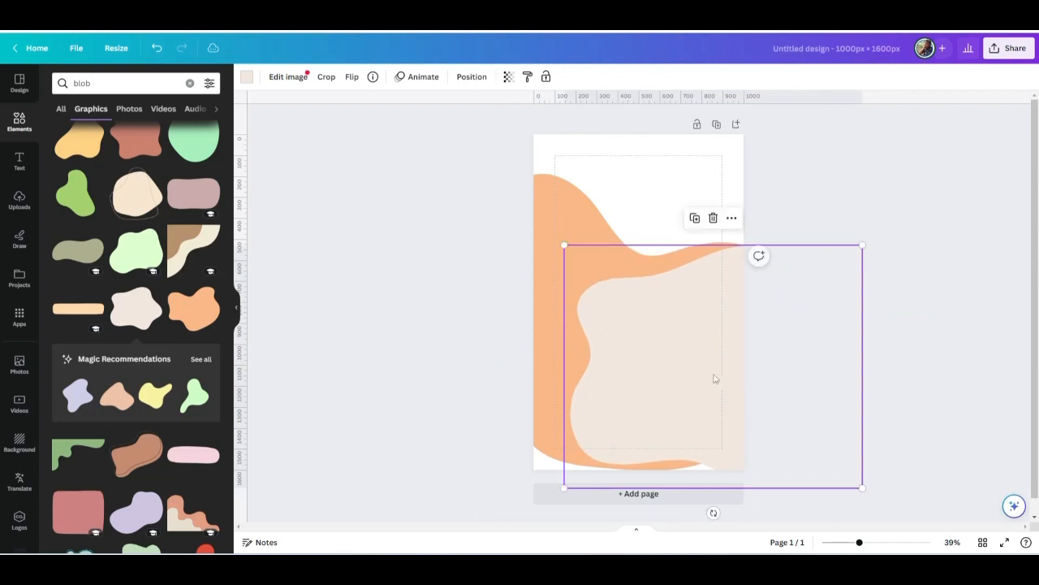
drag(715, 378, 665, 467)
drag(806, 353, 855, 308)
drag(690, 401, 687, 449)
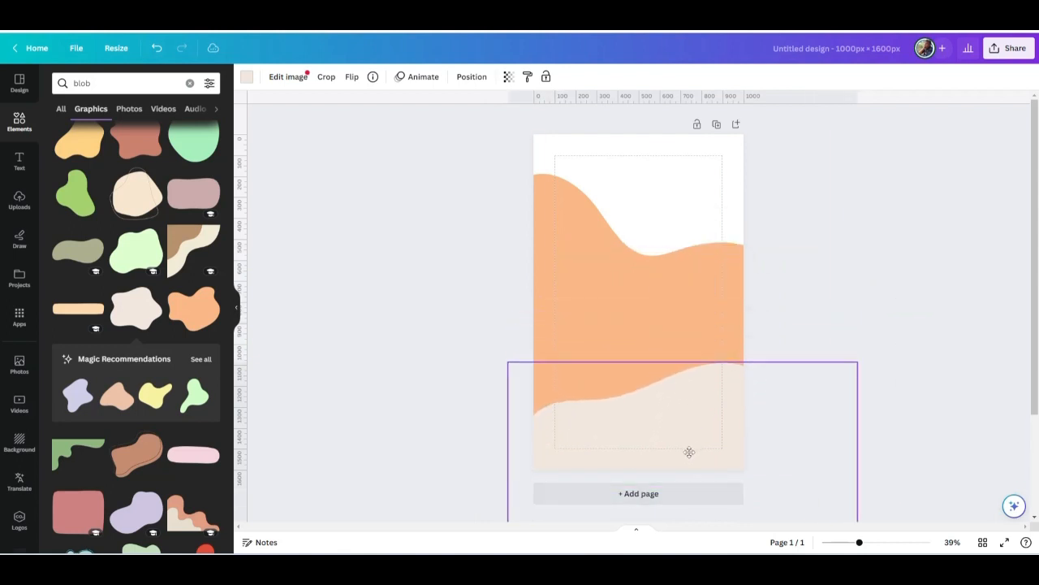
Rotate the beige blob to bring a different edge over the orange shape, keeping the design to a single page
drag(883, 503, 862, 540)
drag(643, 419, 733, 298)
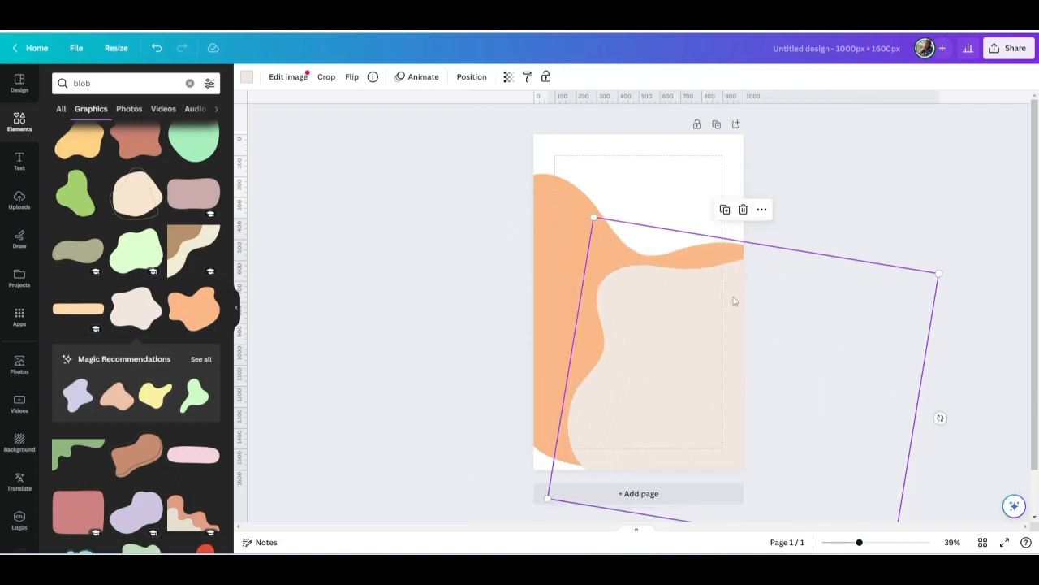
drag(940, 418, 581, 502)
click(570, 495)
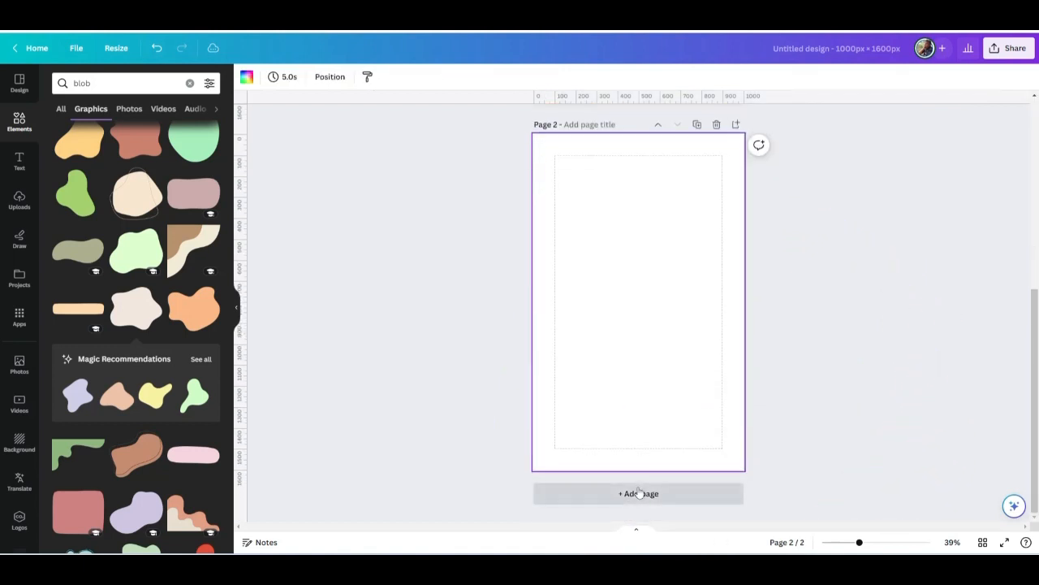
click(718, 127)
Rotate and lower the beige blob so its wavy upper edge runs across the bottom third of the page
click(686, 441)
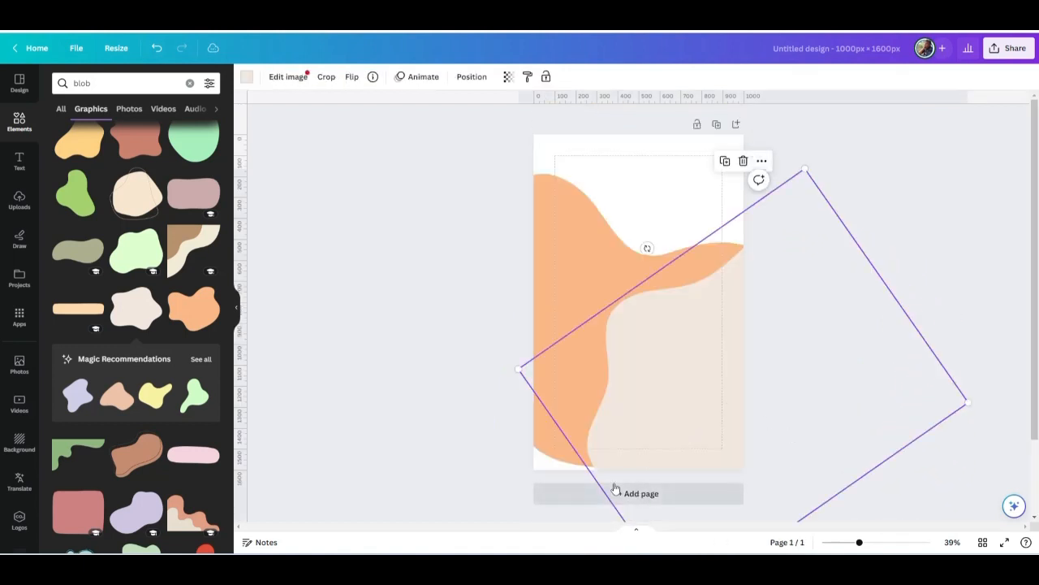
drag(647, 249, 702, 235)
drag(665, 322, 582, 408)
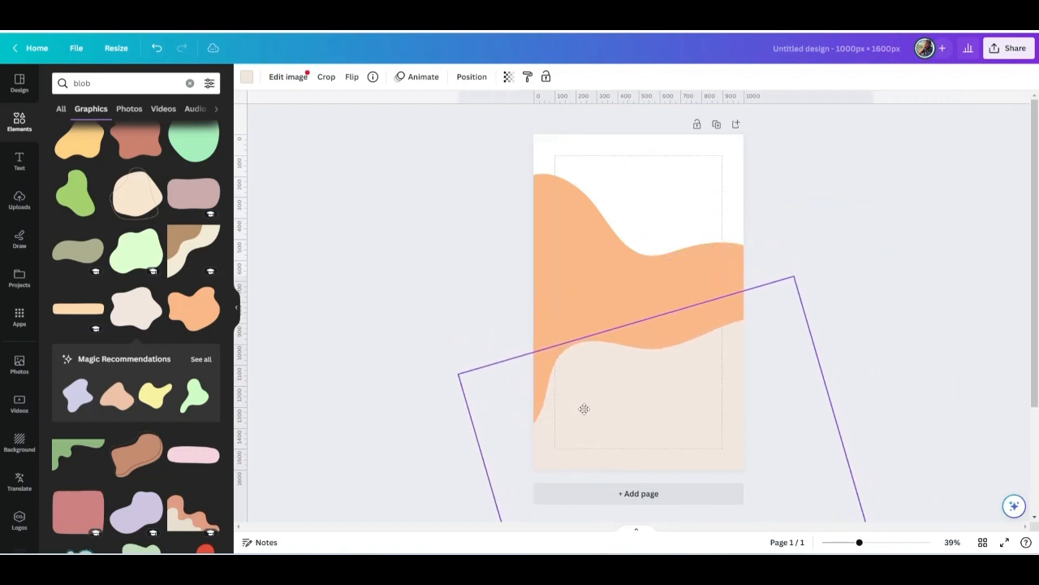
drag(860, 406, 875, 435)
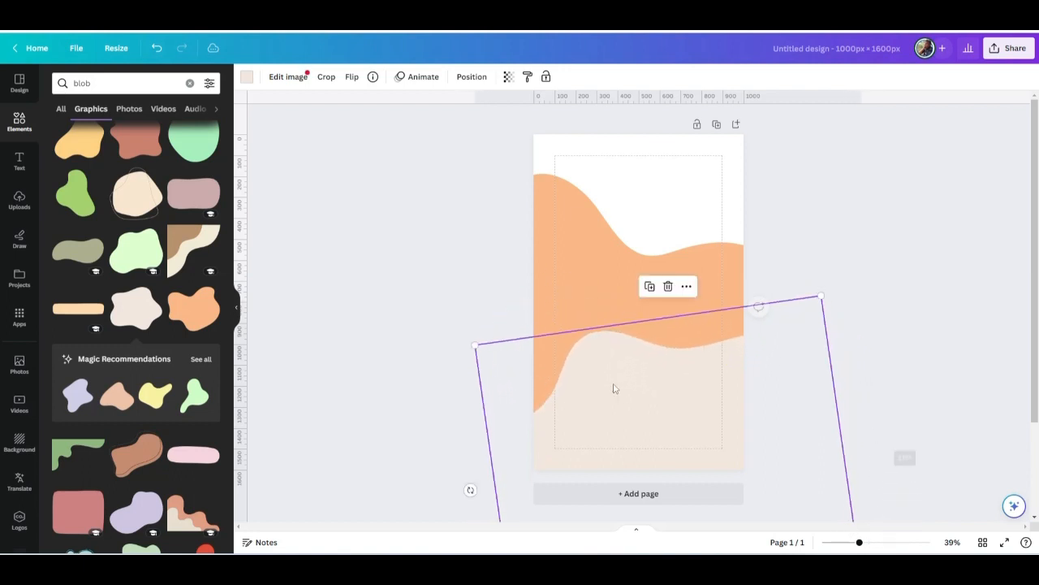
drag(598, 395, 592, 425)
click(412, 363)
Shrink the beige blob slightly and adjust its tilt and position to refine the wave along the page's bottom
click(747, 458)
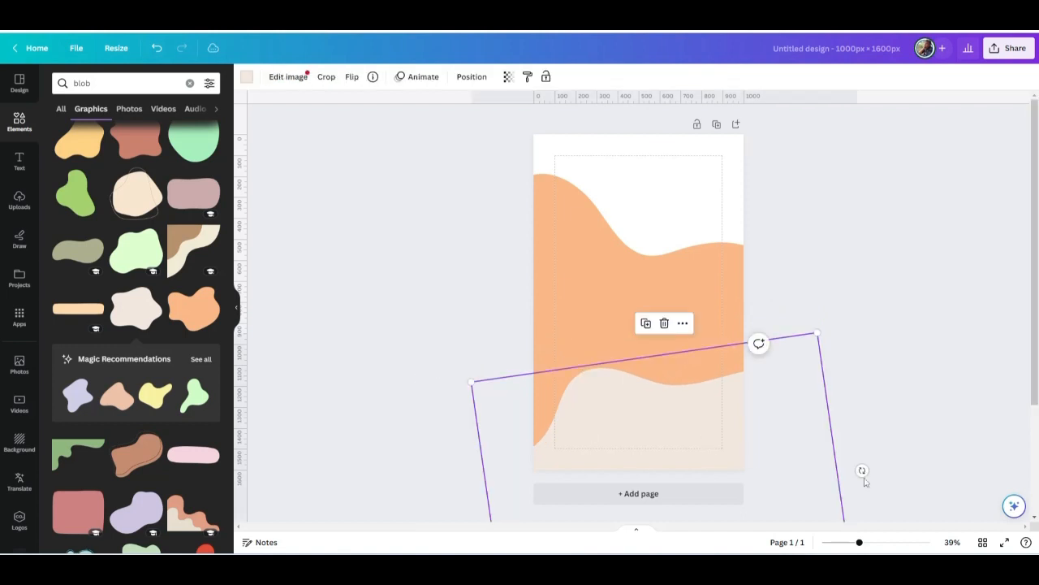
drag(862, 470, 867, 494)
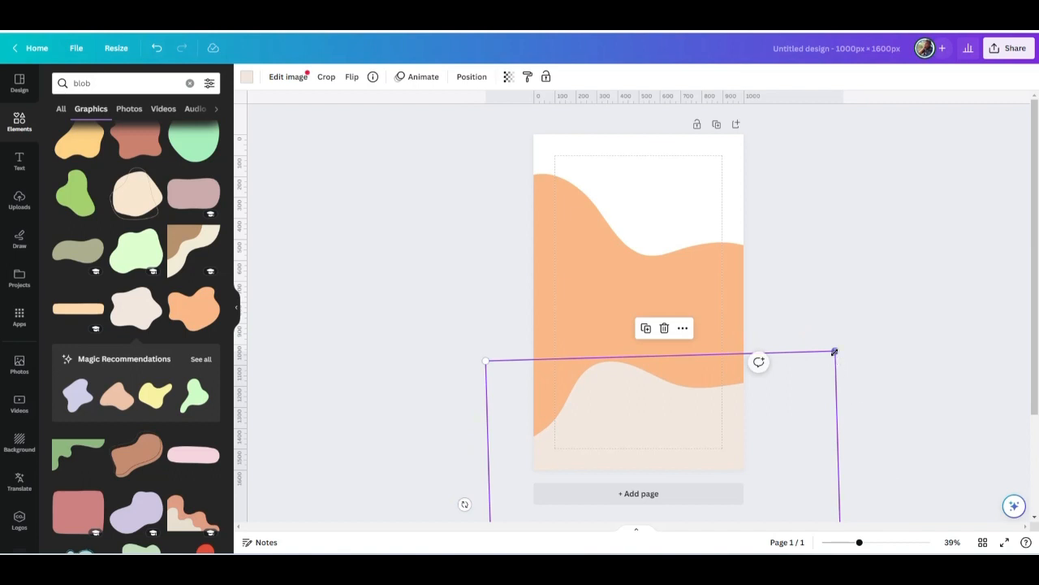
drag(835, 352, 810, 373)
drag(773, 416, 755, 420)
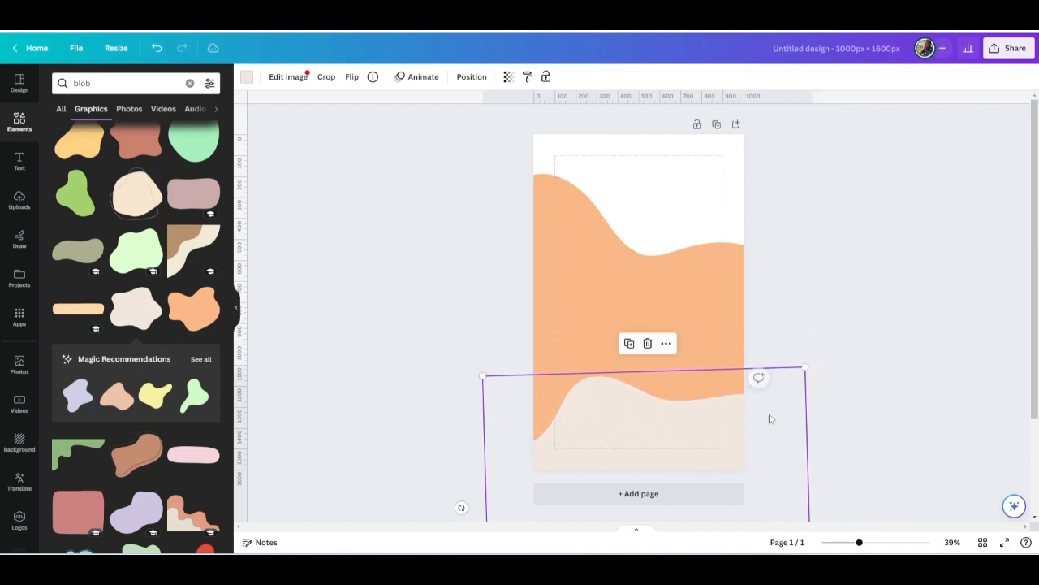
click(920, 423)
click(590, 446)
drag(461, 508, 466, 520)
click(399, 393)
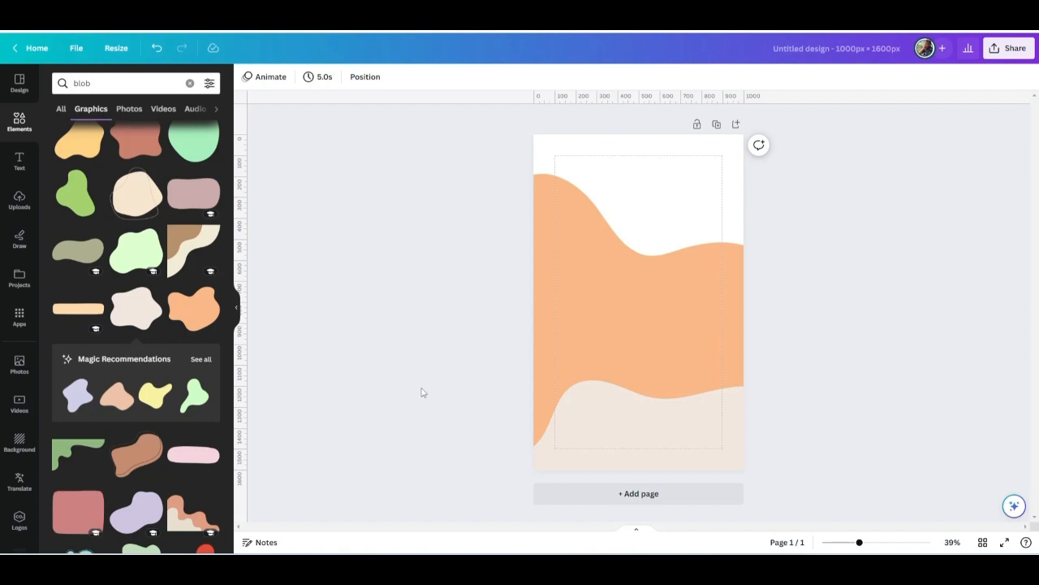
Recolor the large orange blob yellow and the beige bottom blob dark blue
click(613, 442)
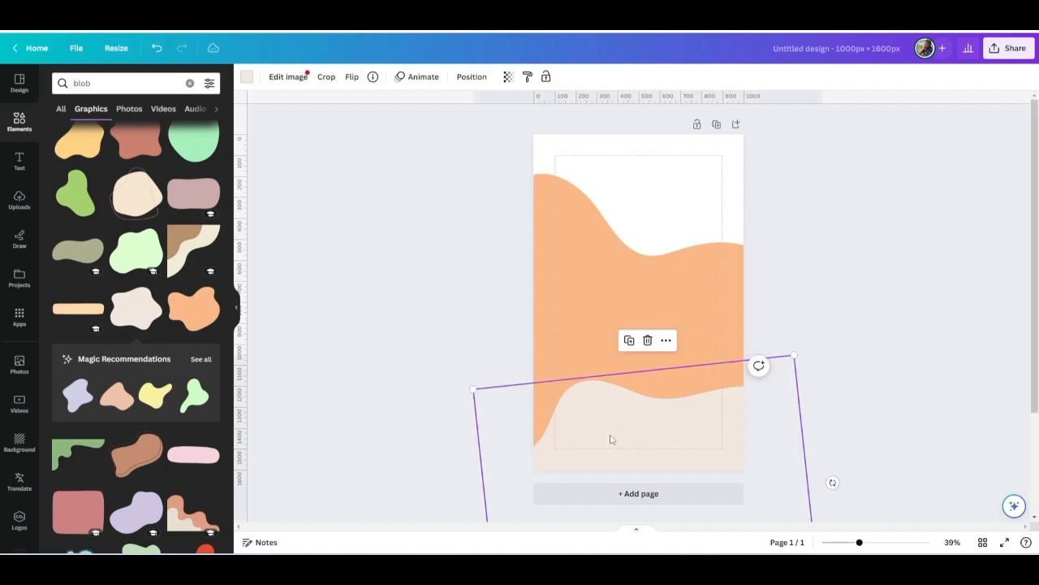
click(586, 296)
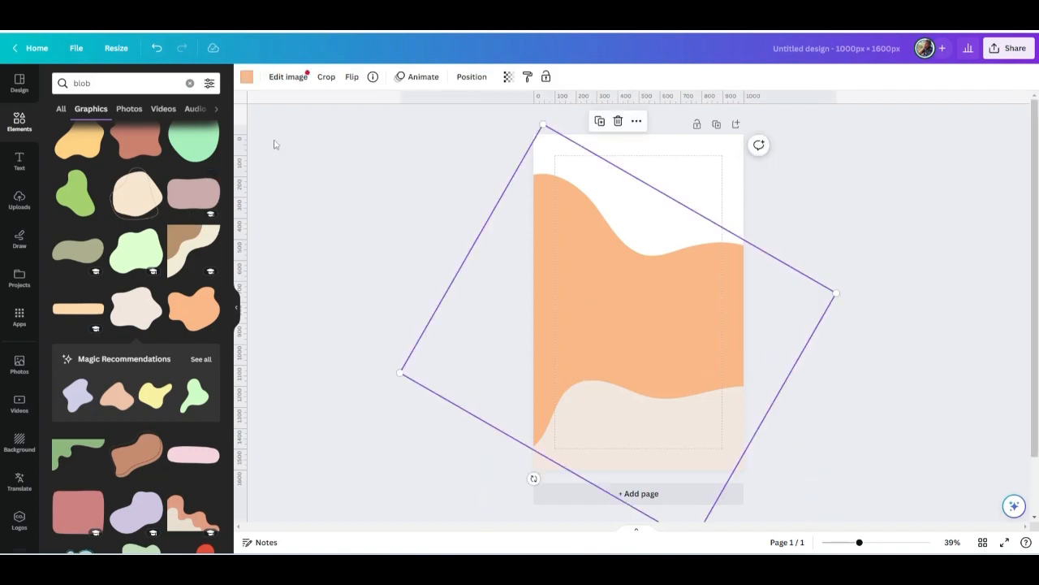
click(247, 77)
click(150, 376)
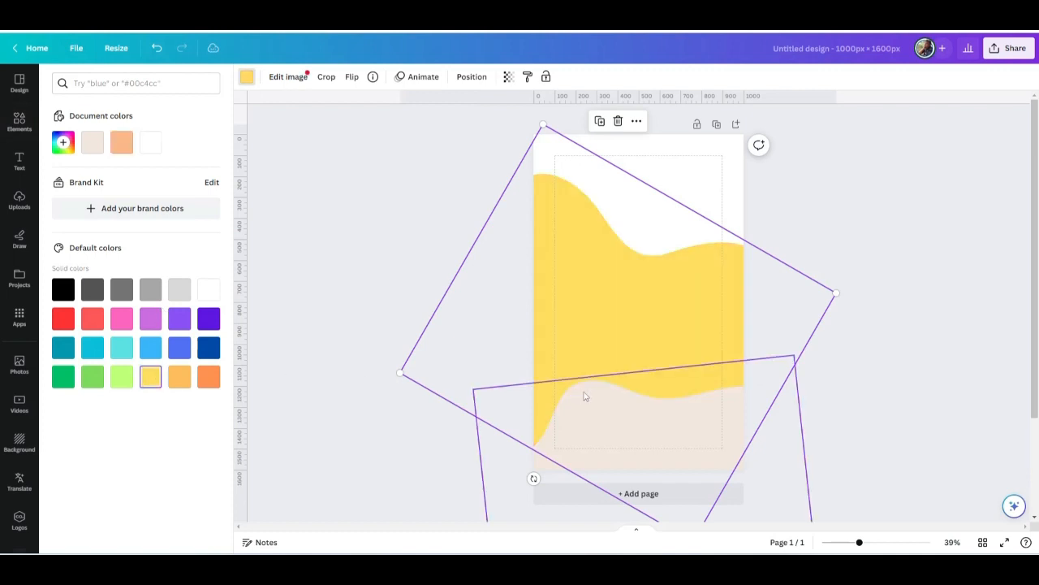
click(594, 418)
click(206, 351)
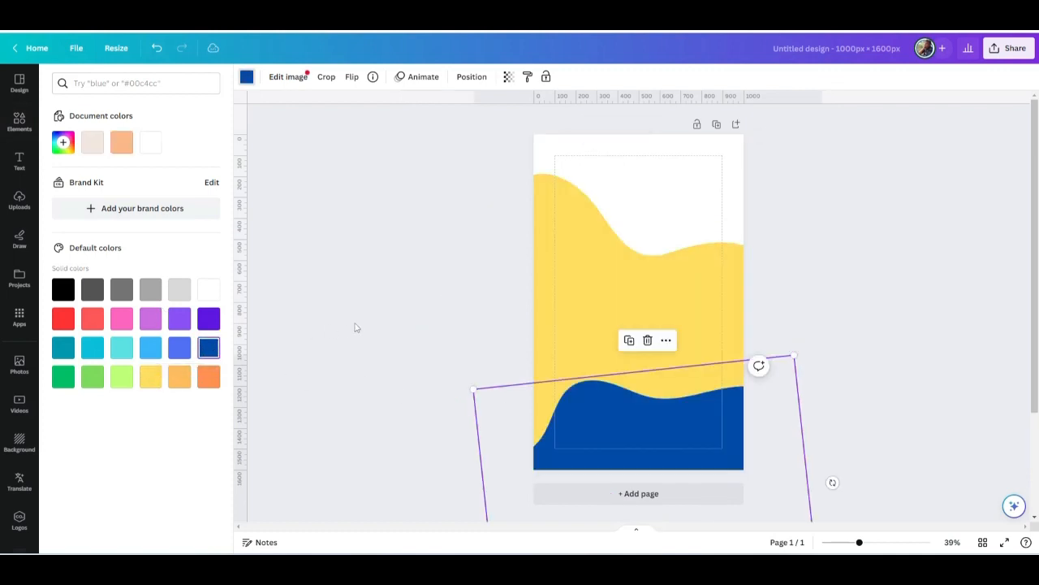
click(394, 310)
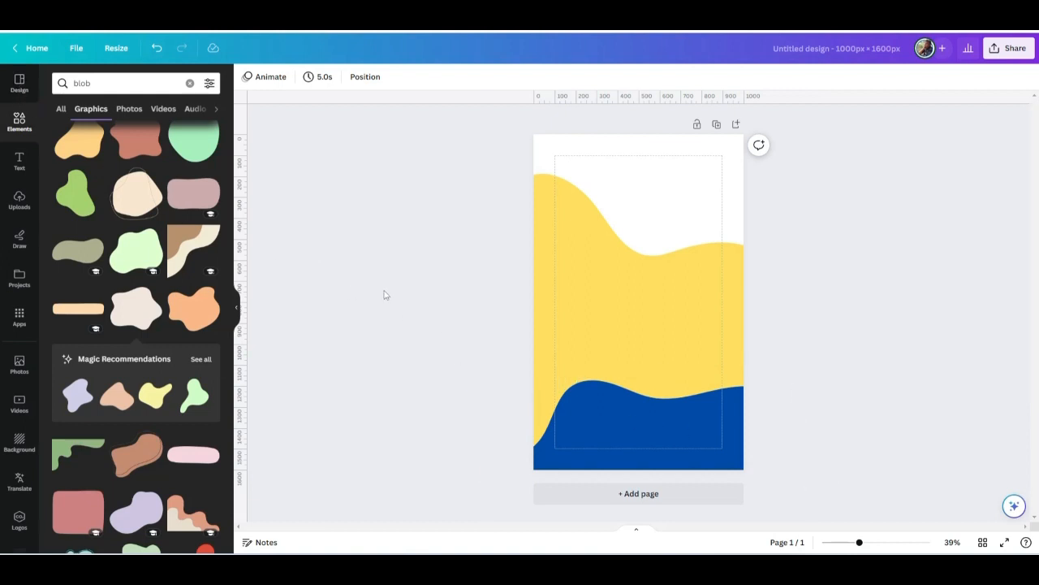
Swap the two blobs' colors, making the large upper one dark blue and the bottom one yellow
click(598, 418)
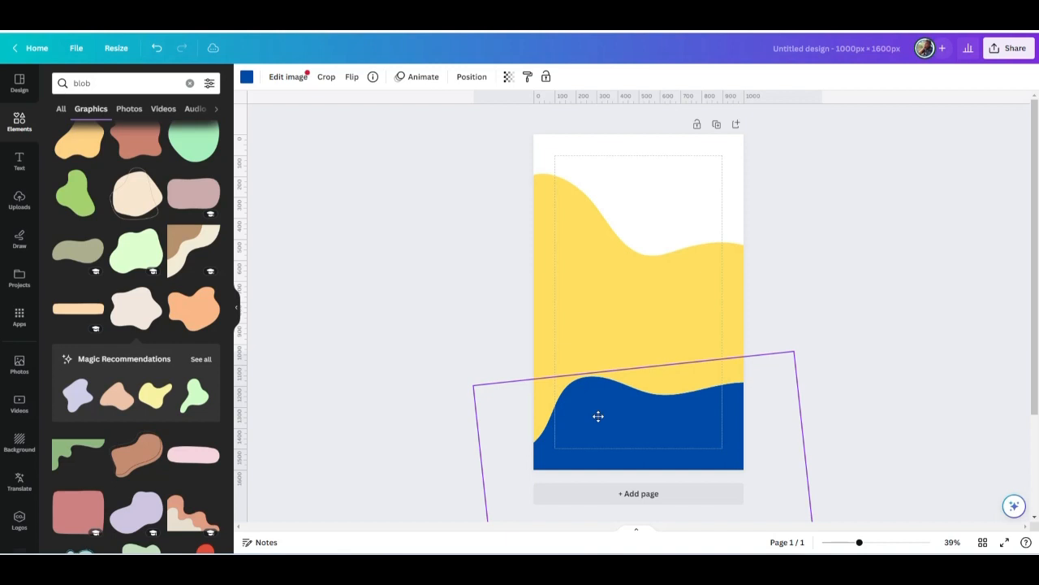
click(566, 290)
click(247, 77)
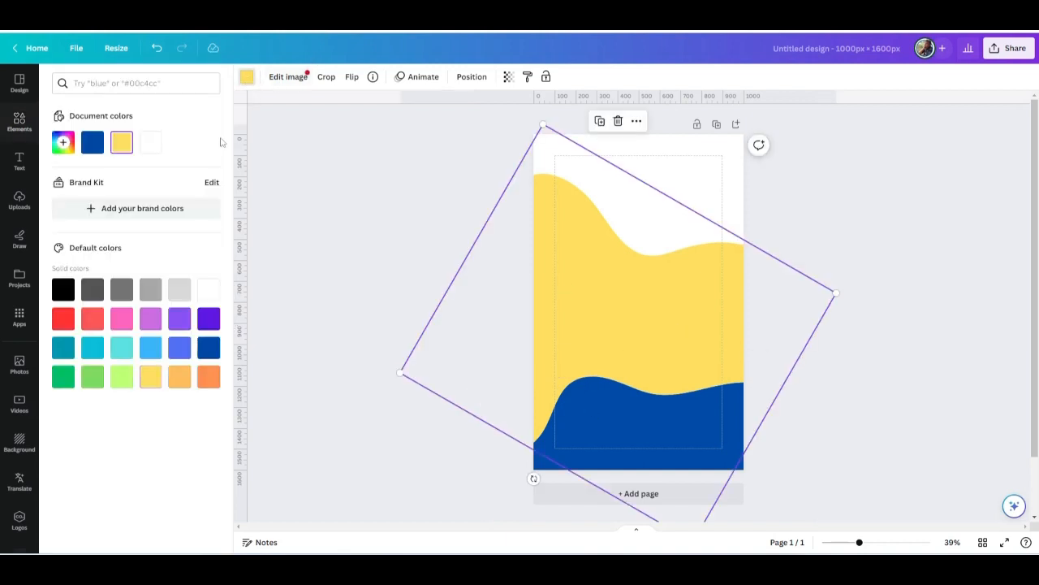
click(91, 142)
click(614, 438)
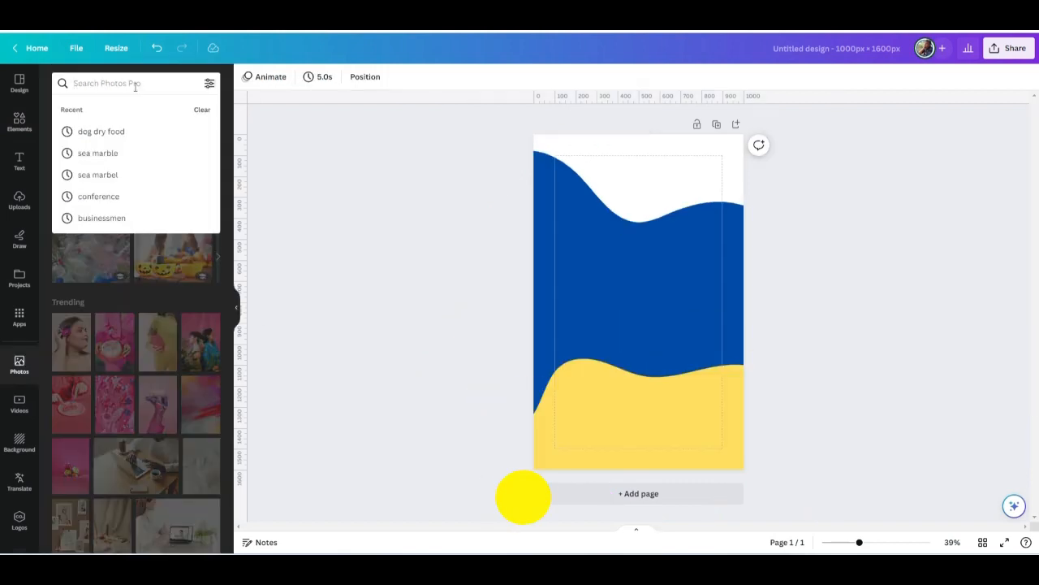
Search the photos for "dog dry food" and browse the results for a bowl of kibble
text(dog dry)
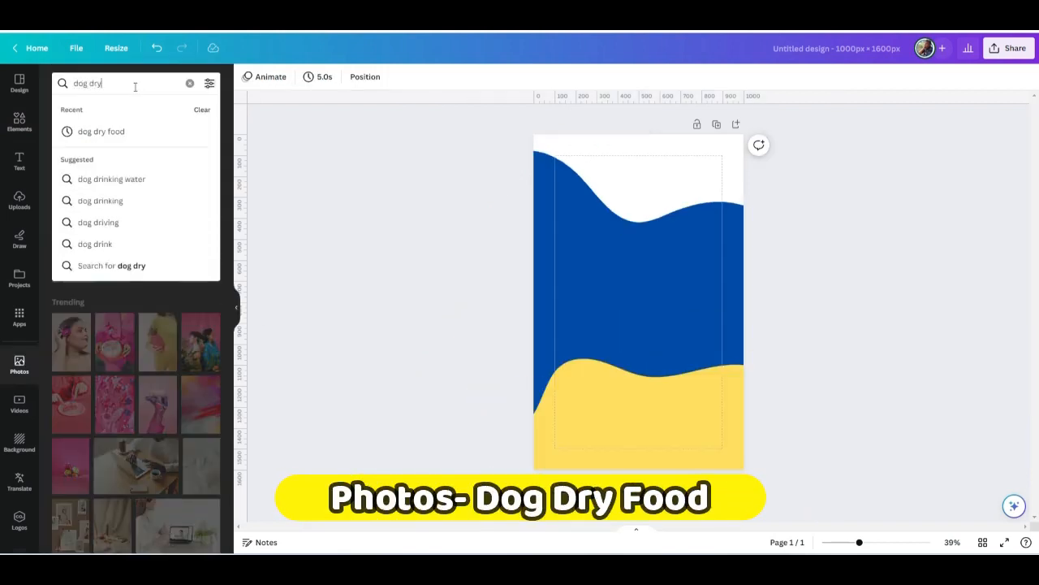
text( food)
key(Return)
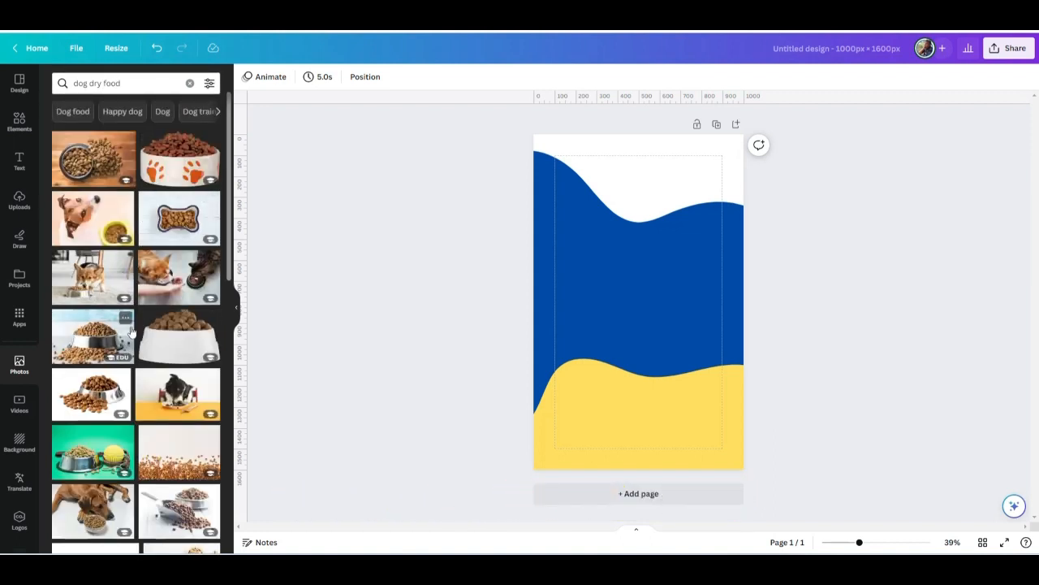
scroll(58, 355, down, 3)
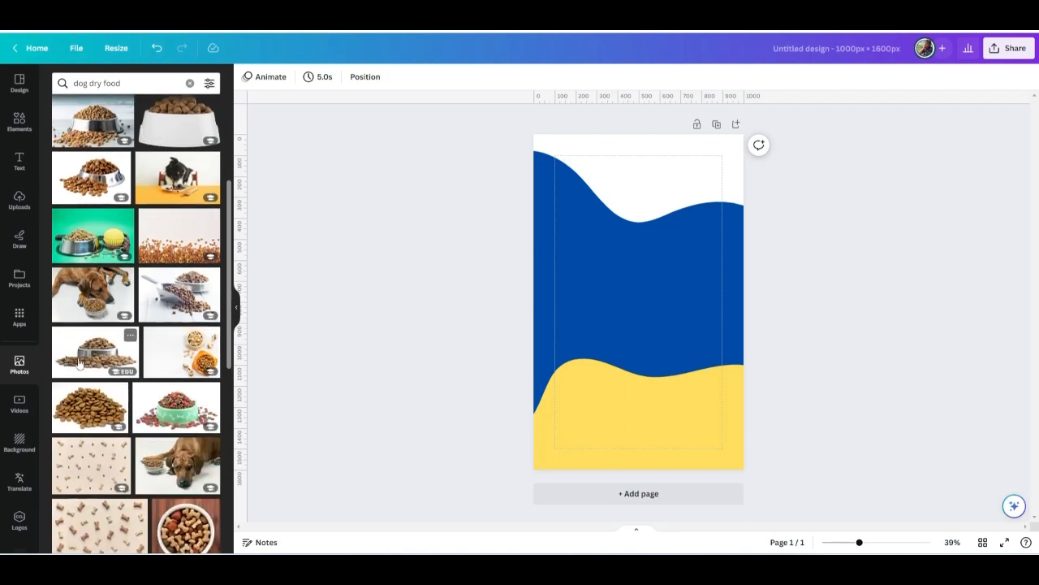
scroll(79, 363, down, 3)
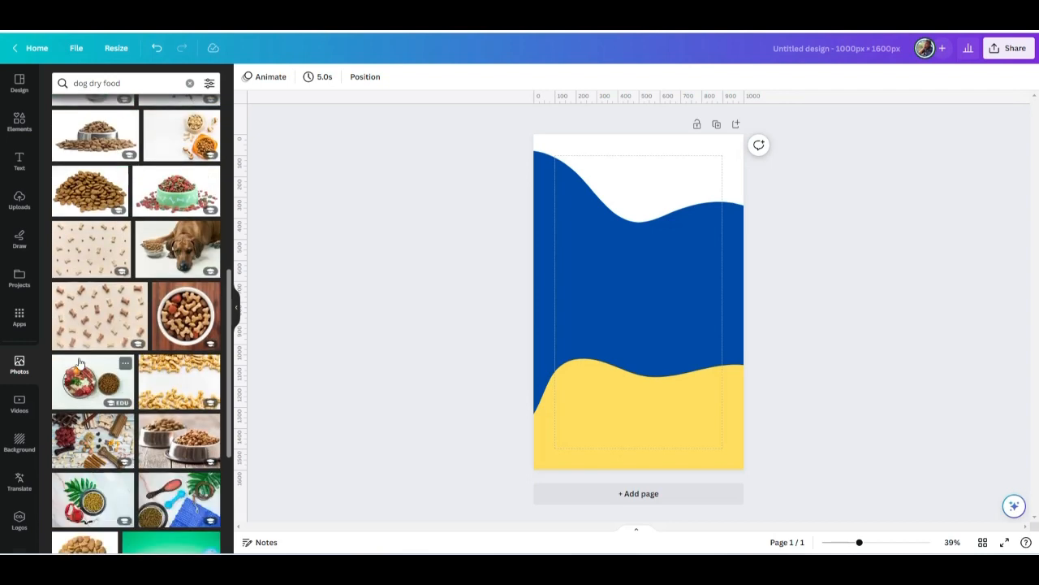
scroll(79, 362, down, 2)
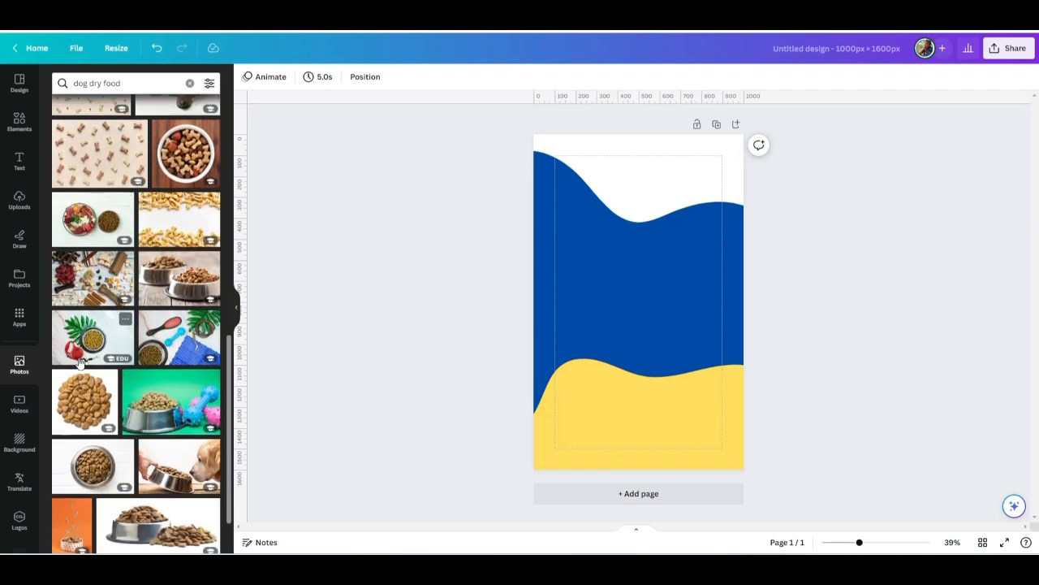
scroll(80, 362, down, 2)
scroll(79, 362, down, 2)
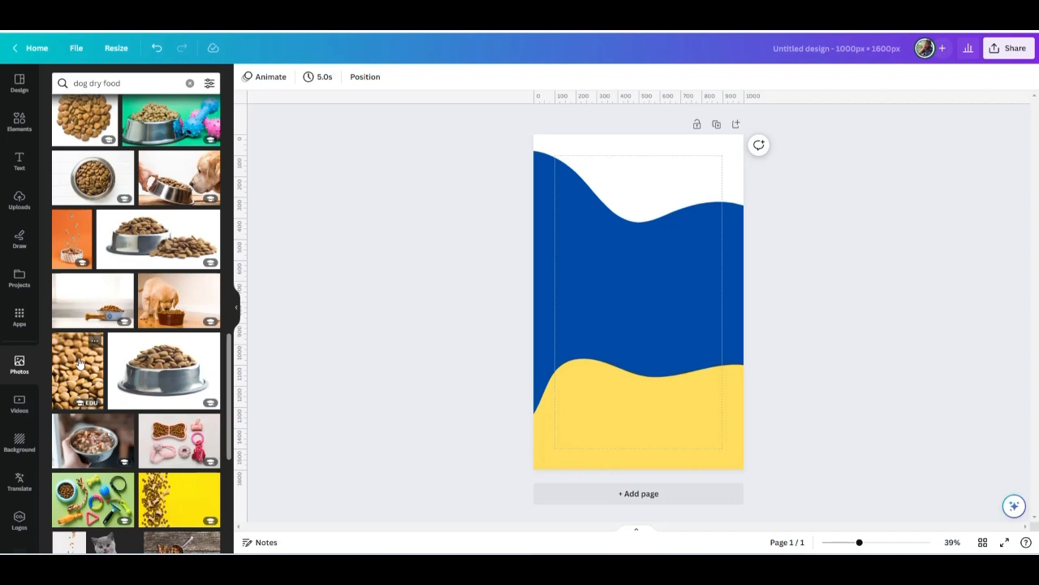
scroll(80, 362, up, 2)
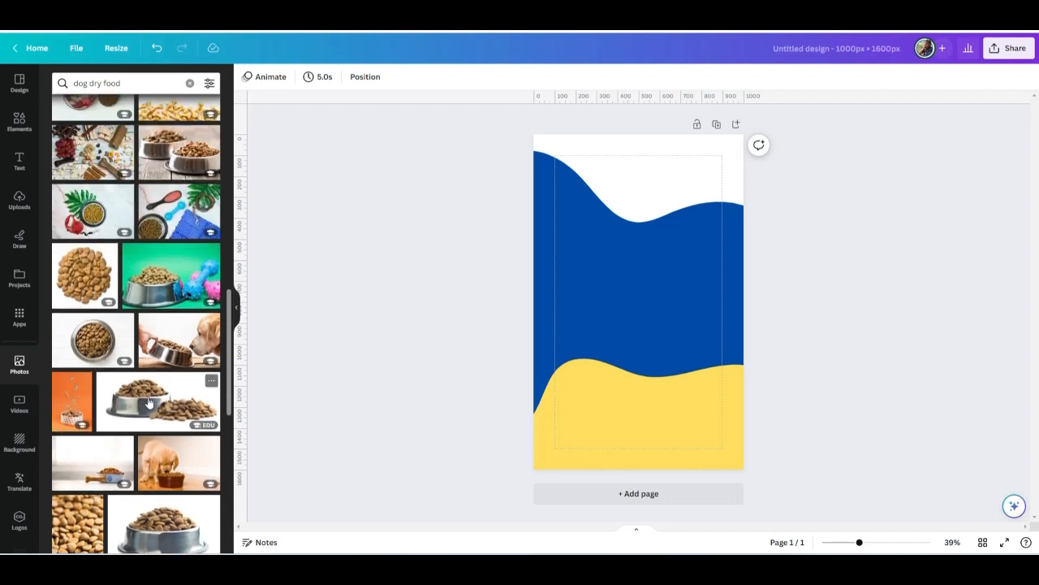
scroll(147, 402, up, 5)
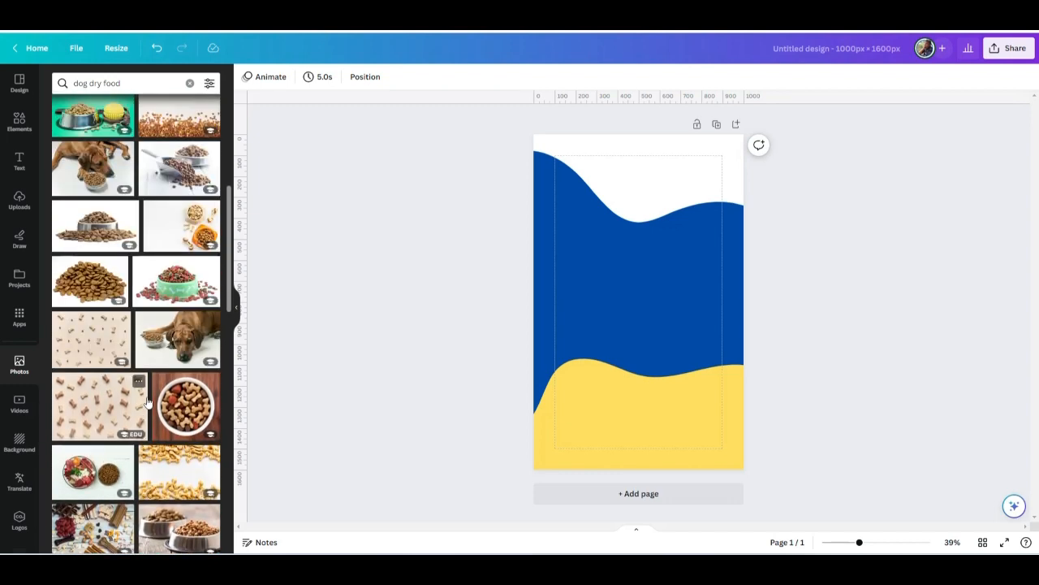
scroll(147, 402, up, 5)
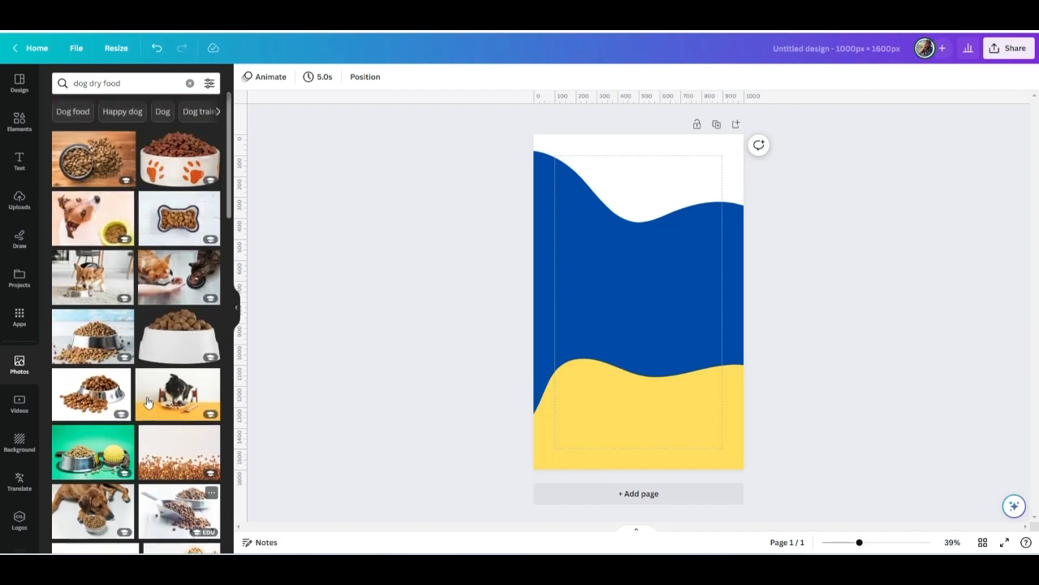
Place the photo of kibble spilling around a metal bowl at full width along the page's top edge and send it behind the blue blob
click(71, 349)
drag(617, 325, 596, 214)
drag(701, 242, 728, 285)
click(438, 76)
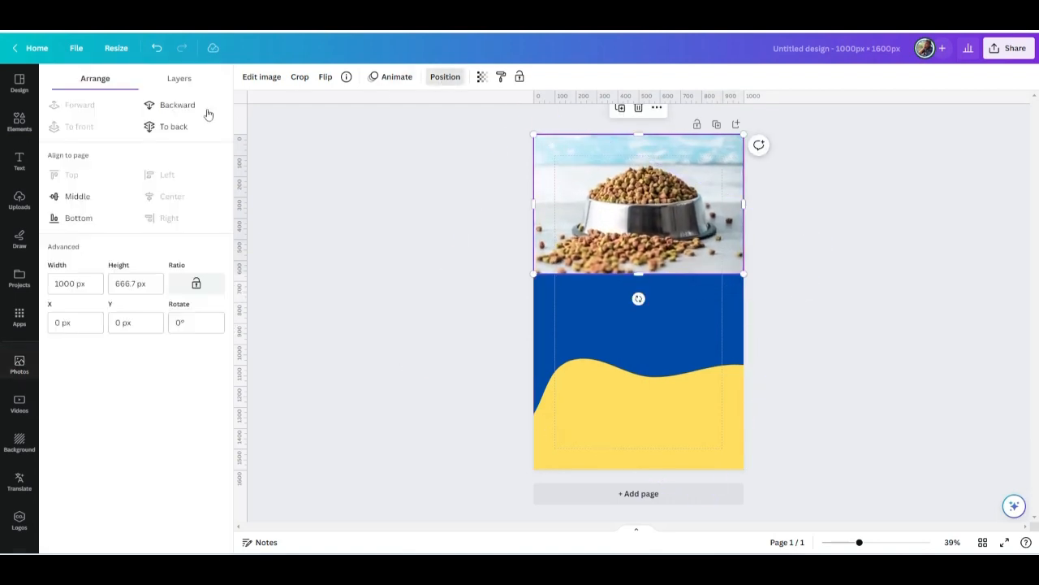
click(182, 106)
click(385, 276)
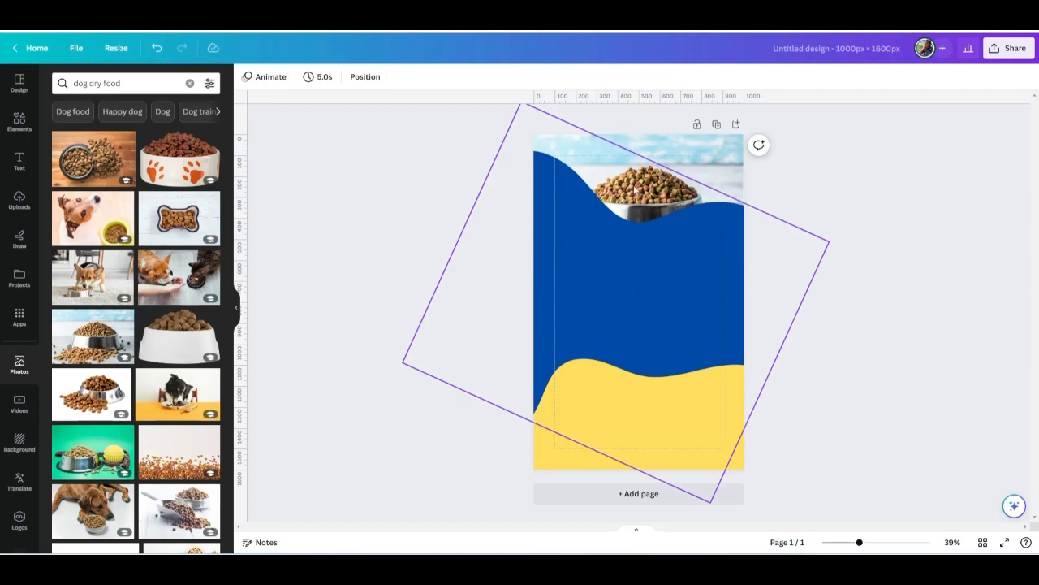
Enlarge the kibble photo within its crop frame to focus on the spilled pieces, and shift the cropped photo upward
double_click(716, 155)
drag(744, 135, 882, 59)
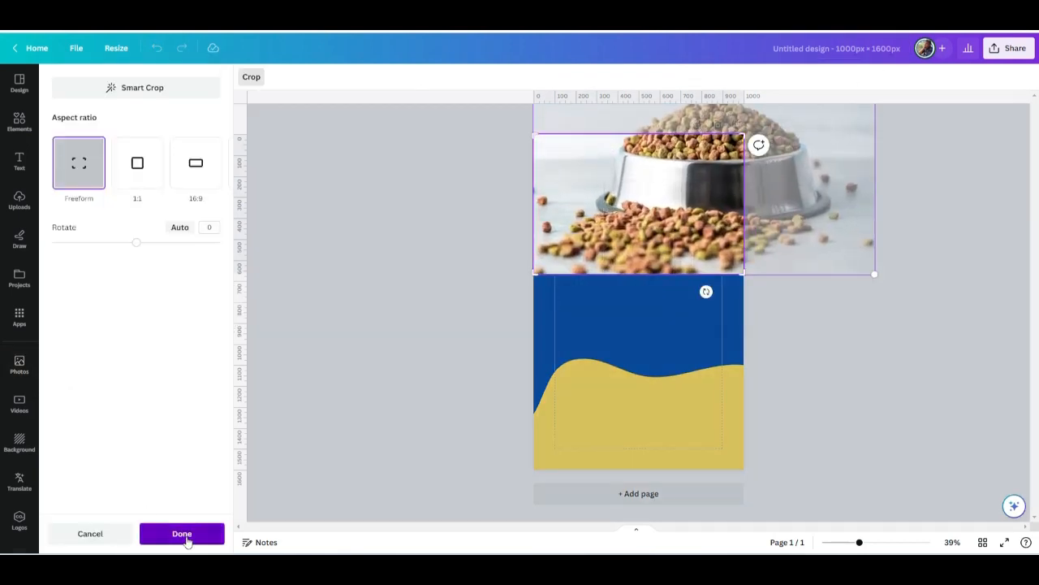
click(184, 536)
drag(697, 166, 697, 128)
click(469, 262)
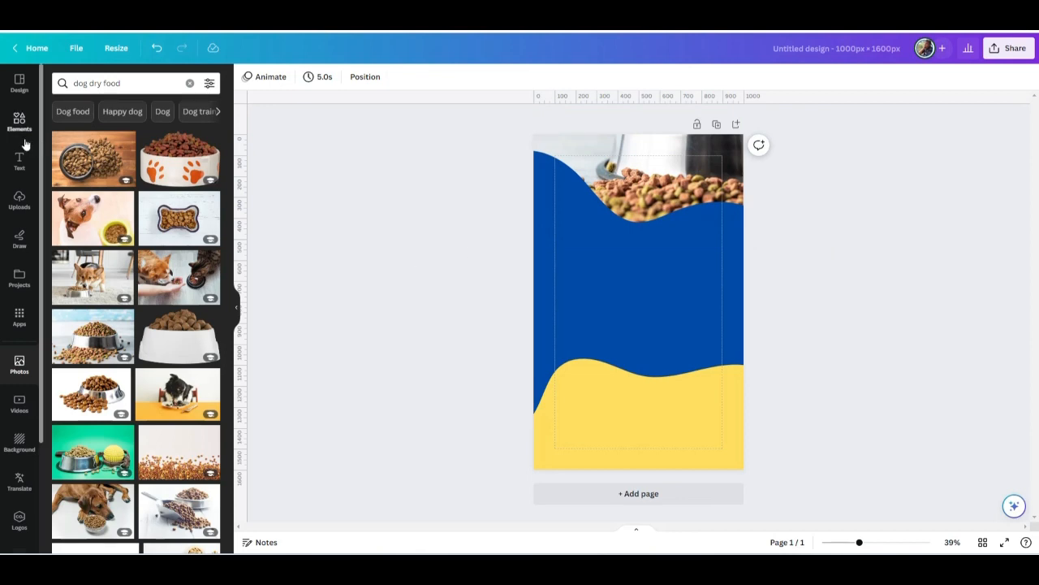
Search the photos for "dog" and browse the results for a cutout of a sitting puppy
click(189, 83)
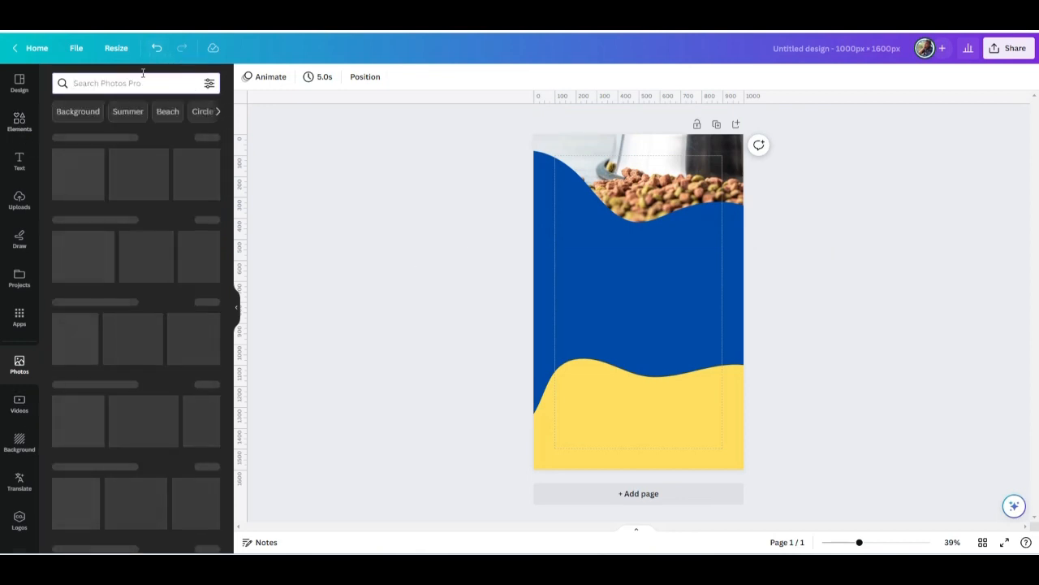
text(dog)
key(Return)
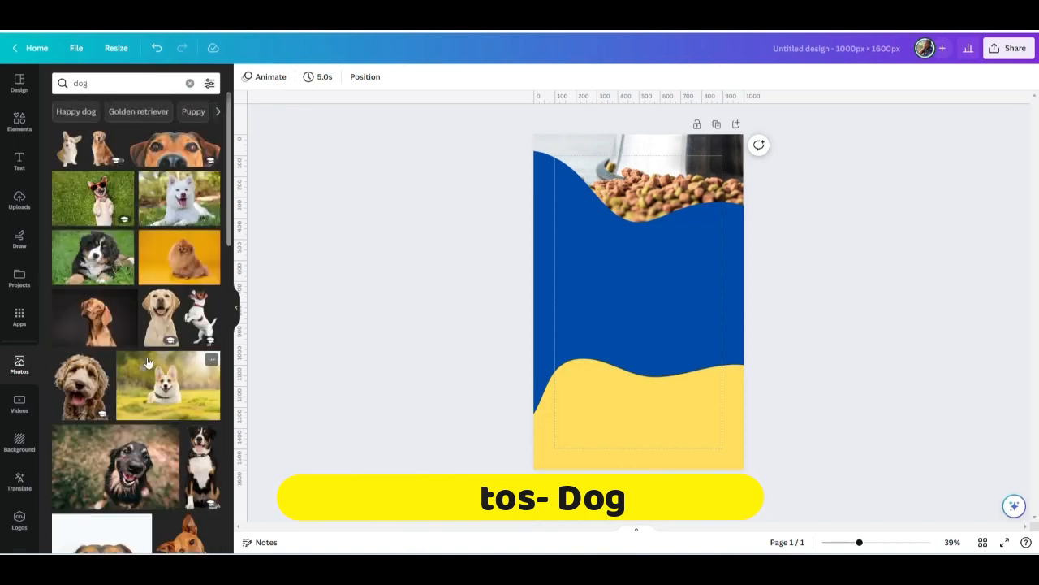
scroll(110, 380, down, 1)
scroll(110, 380, down, 10)
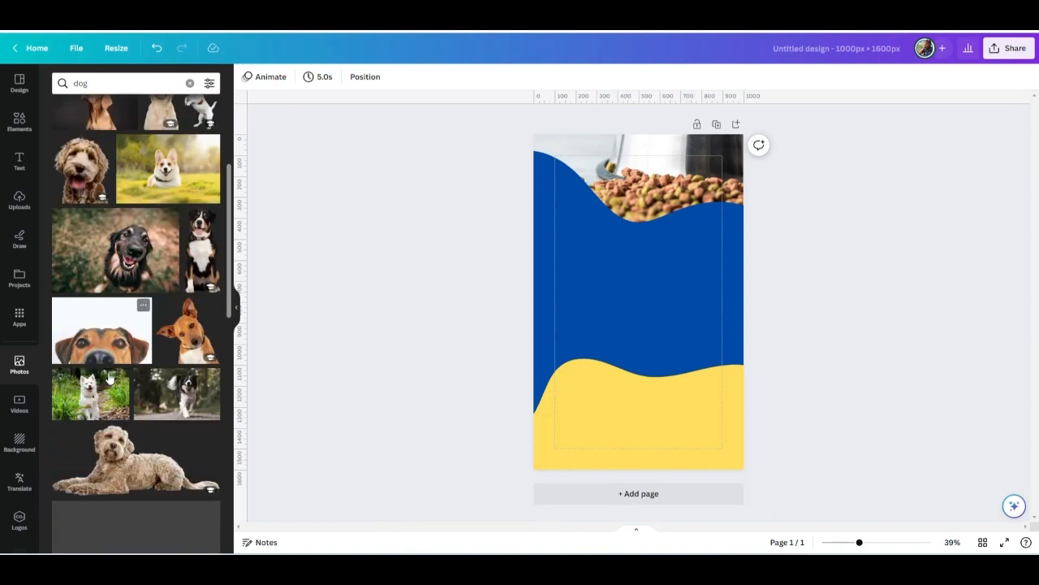
scroll(109, 375, down, 3)
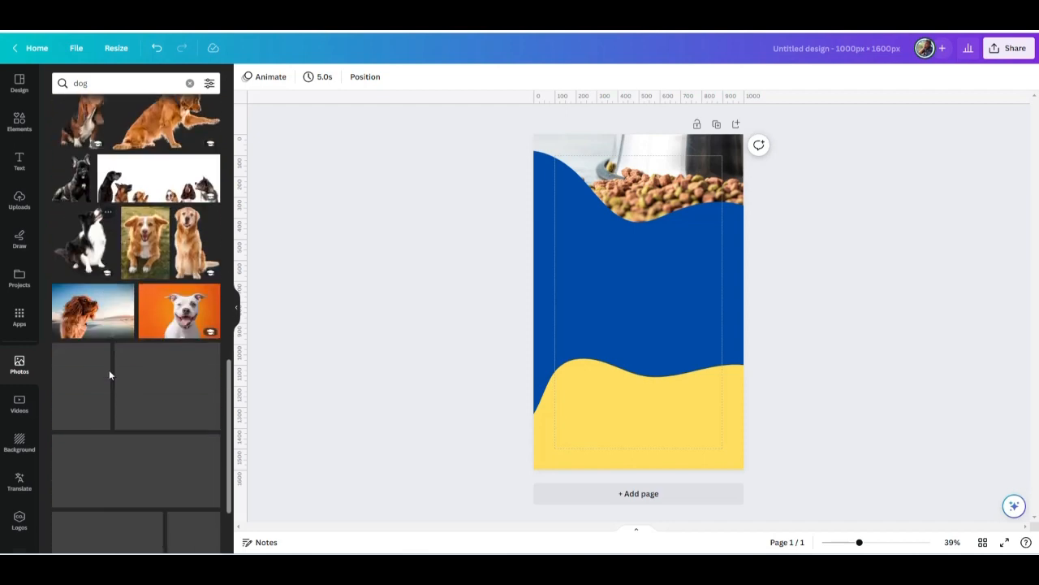
scroll(108, 374, down, 8)
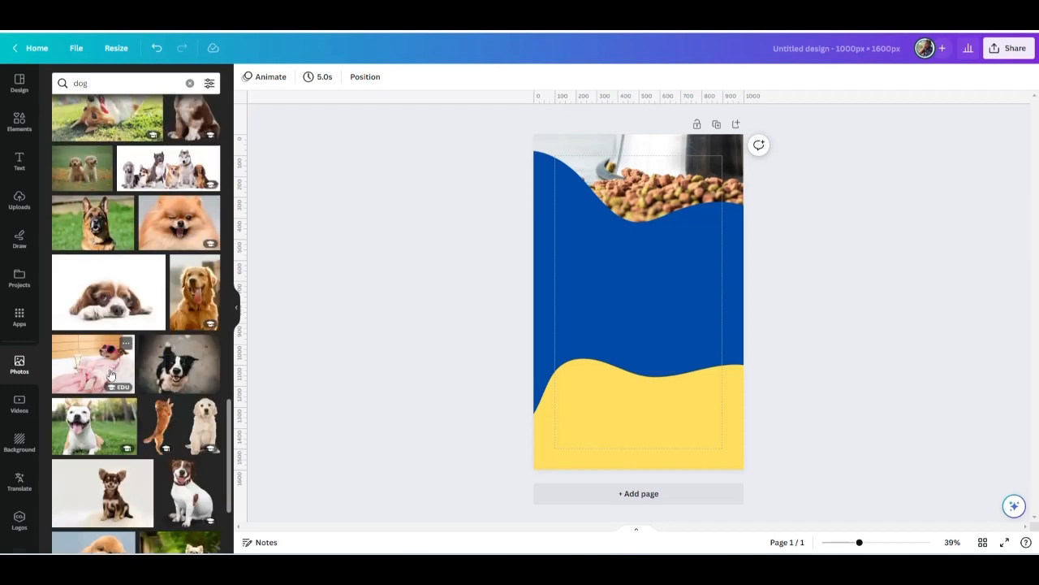
scroll(114, 373, down, 2)
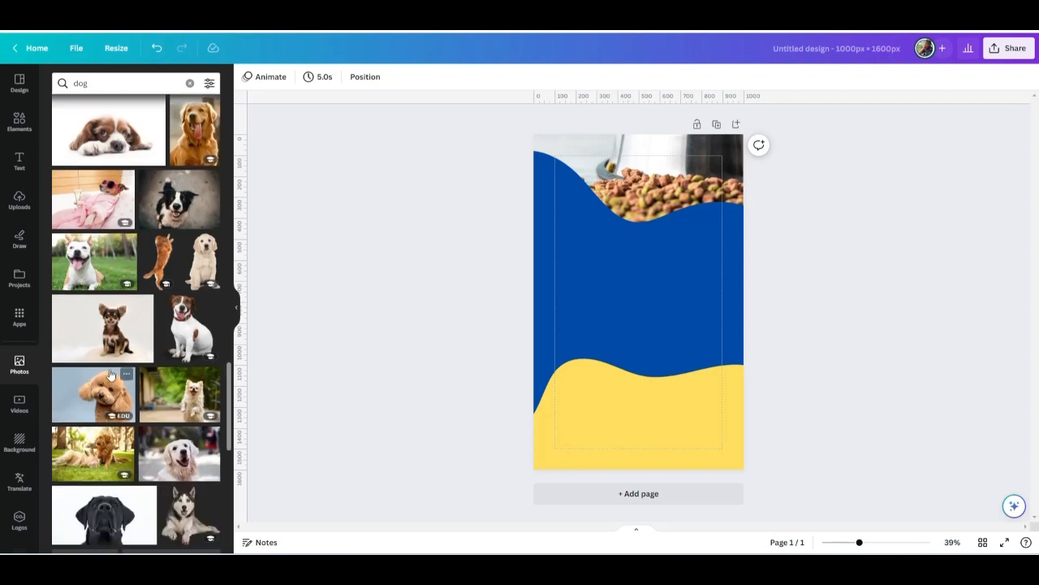
Add the sitting cream puppy cutout, about 698 x 983 px, on the page's right side with its paws on the yellow wave
click(205, 258)
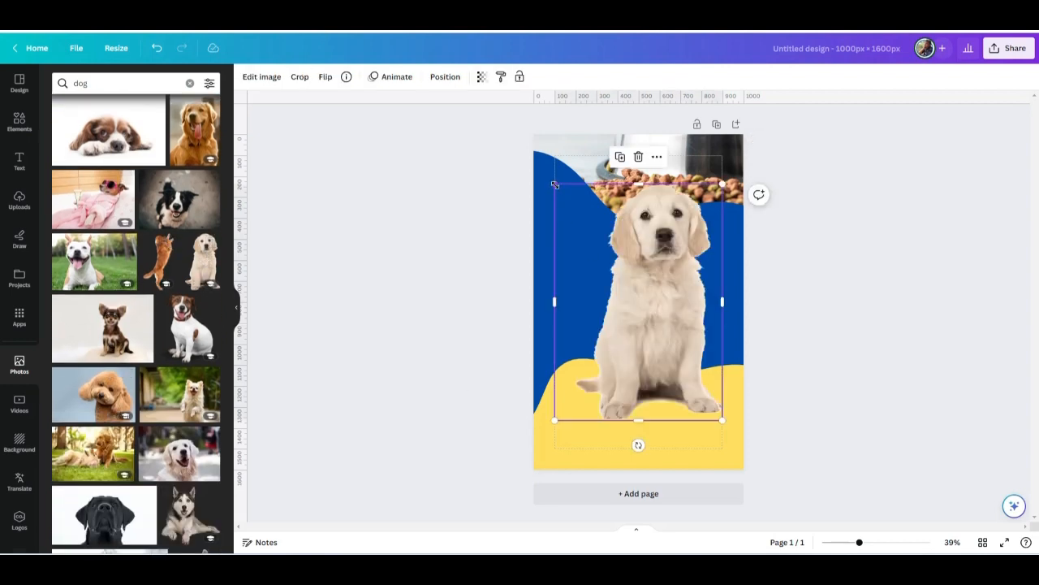
drag(658, 395, 672, 395)
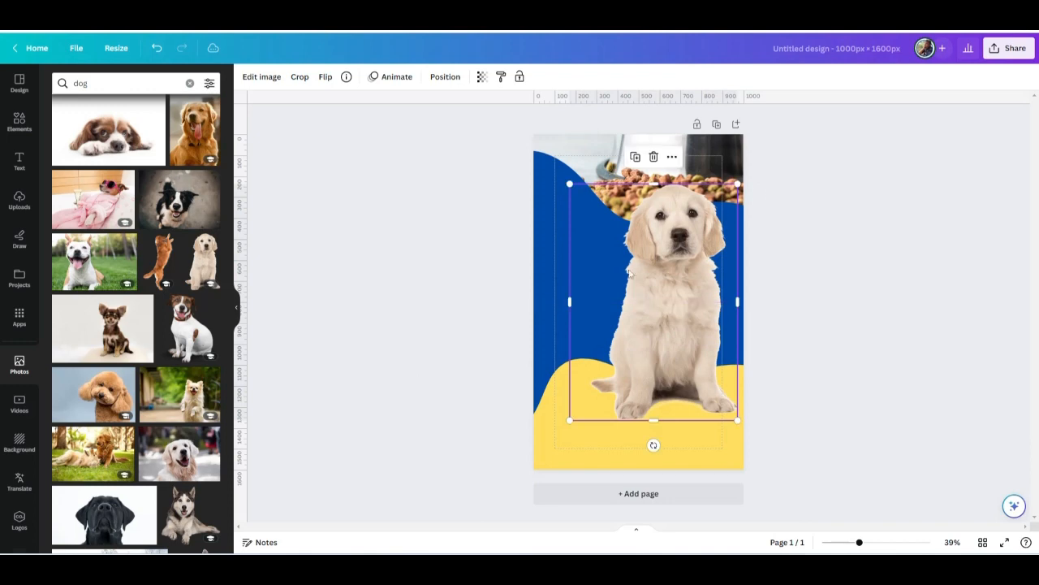
drag(569, 184, 603, 215)
drag(660, 336, 660, 305)
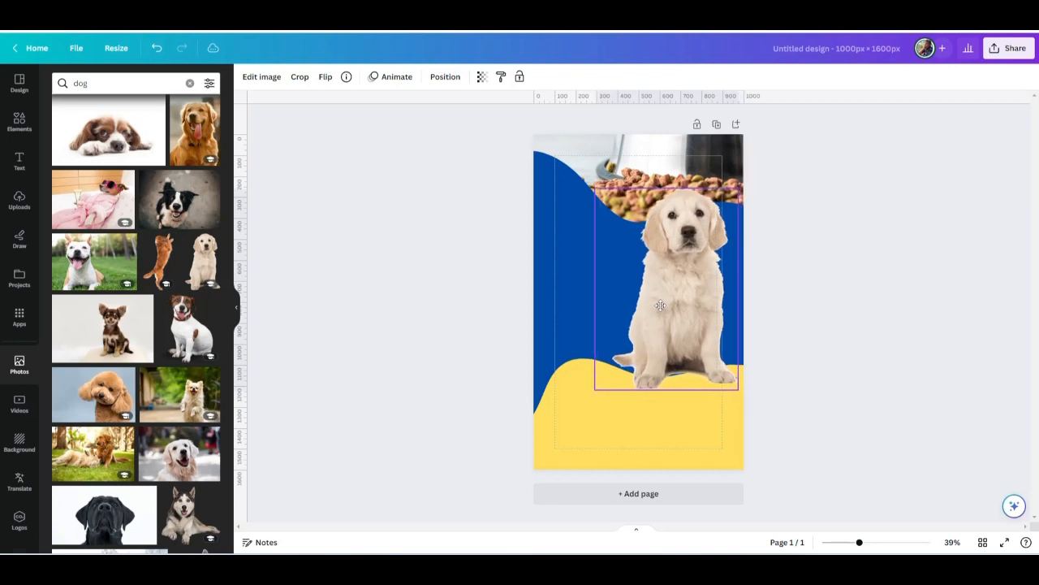
click(479, 316)
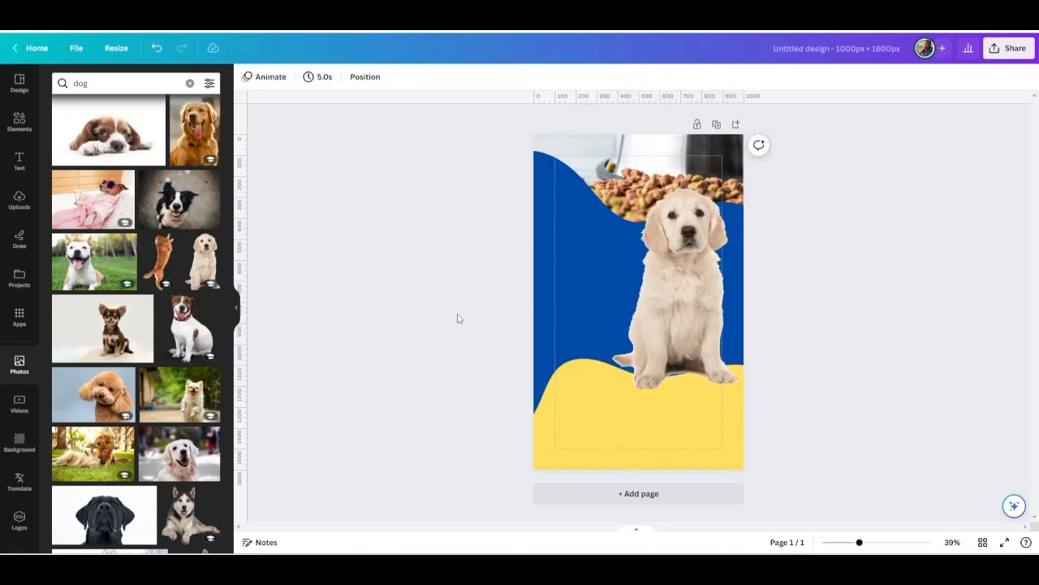
click(702, 346)
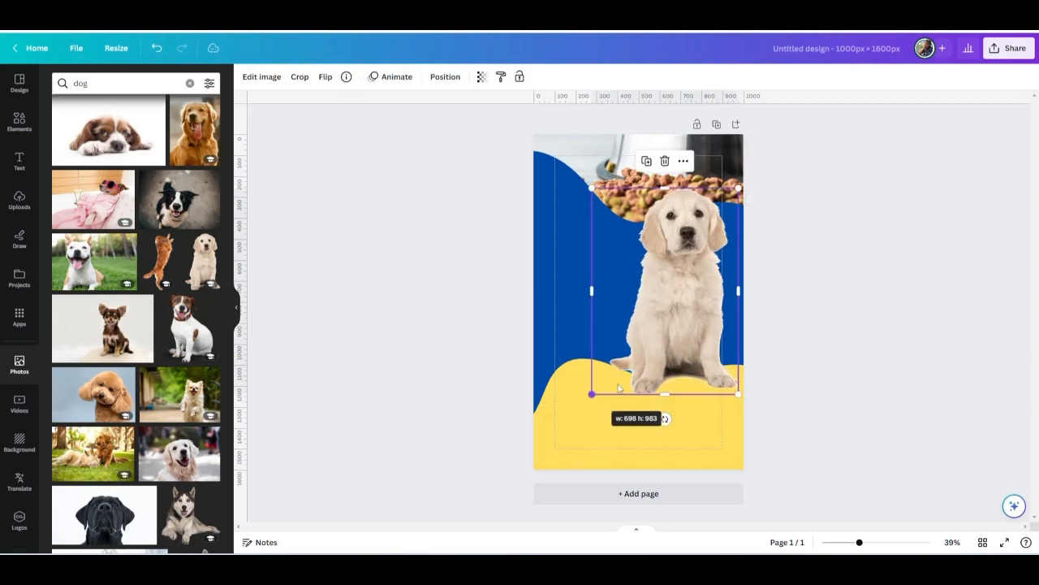
click(843, 406)
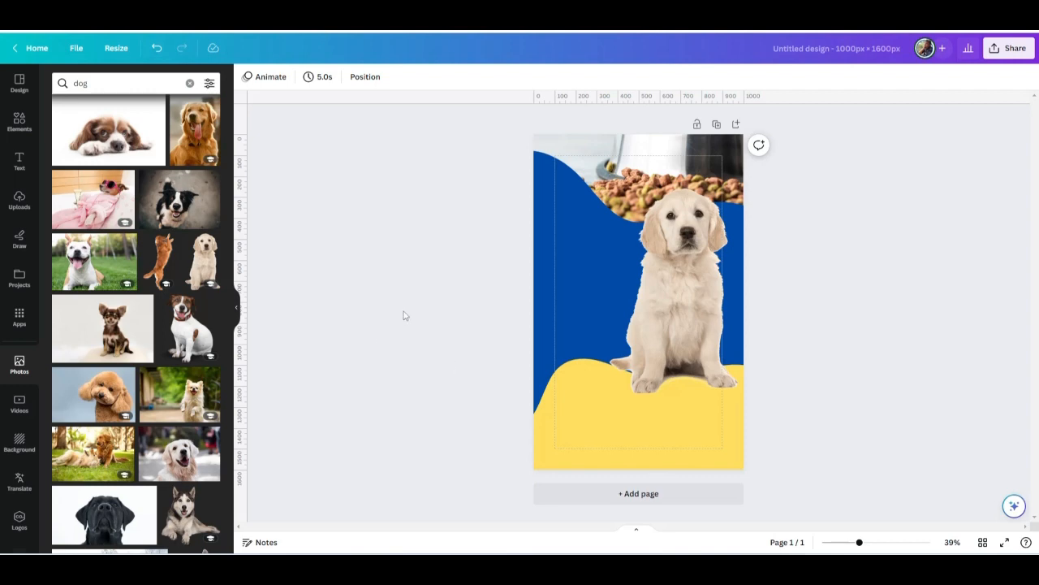
Add the light green blob graphic to the page and recolor it the same dark blue as the large blob
click(20, 130)
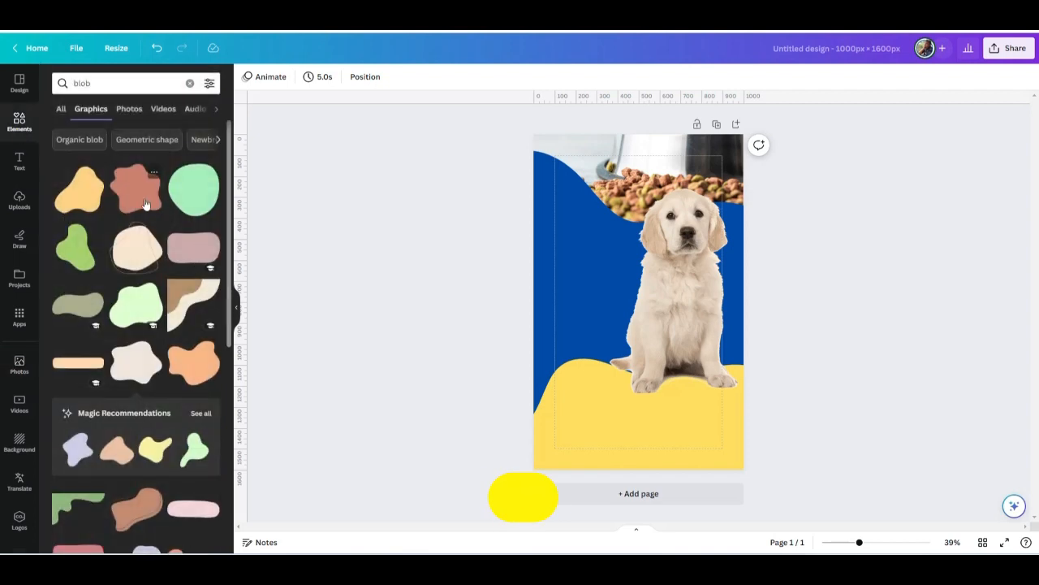
click(135, 304)
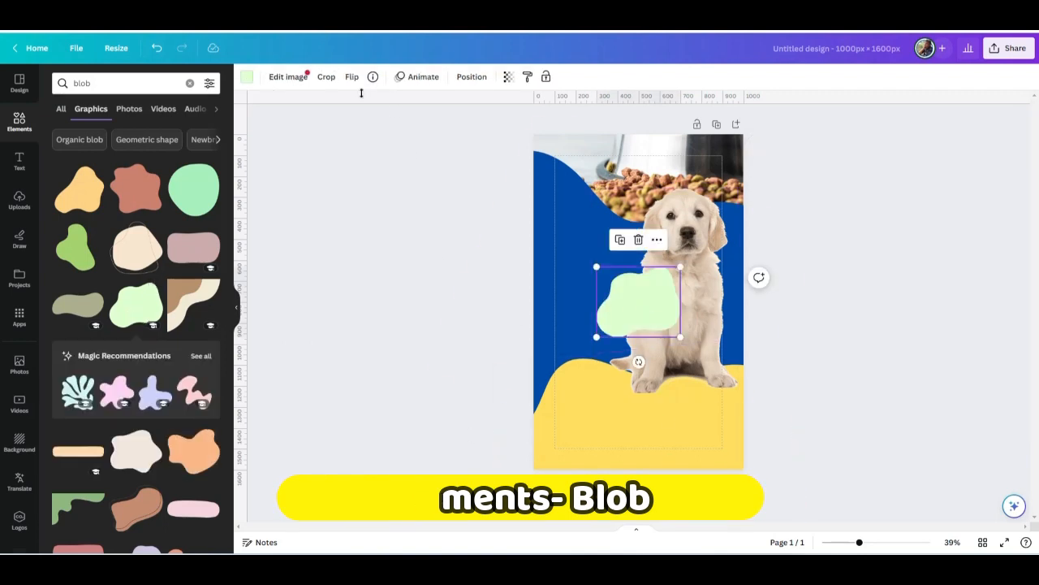
click(247, 76)
click(208, 445)
click(399, 398)
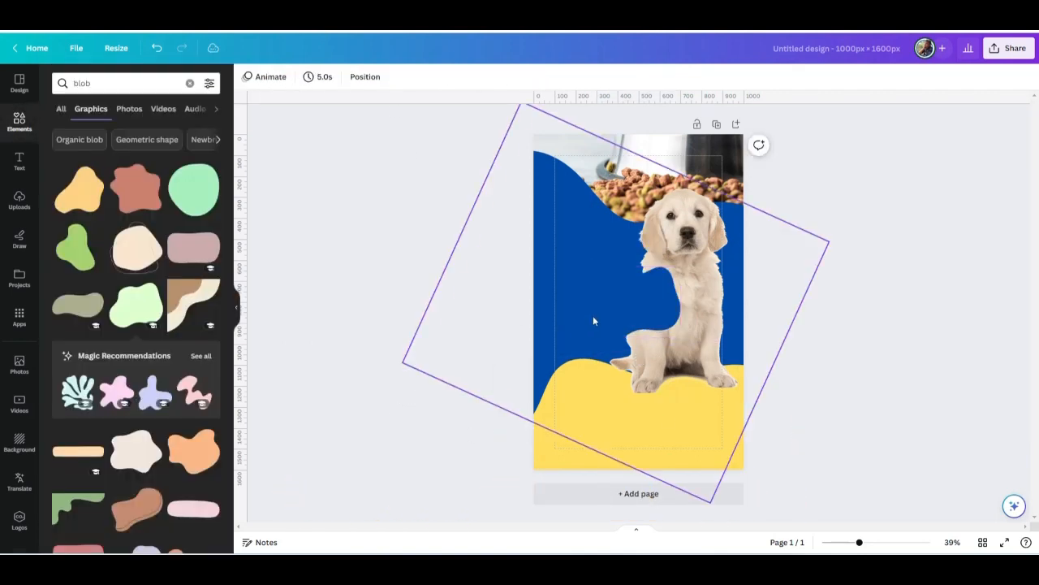
Move the small blue blob into the page's bottom-right corner, enlarge it slightly and let it overhang the page edges
drag(618, 308, 695, 452)
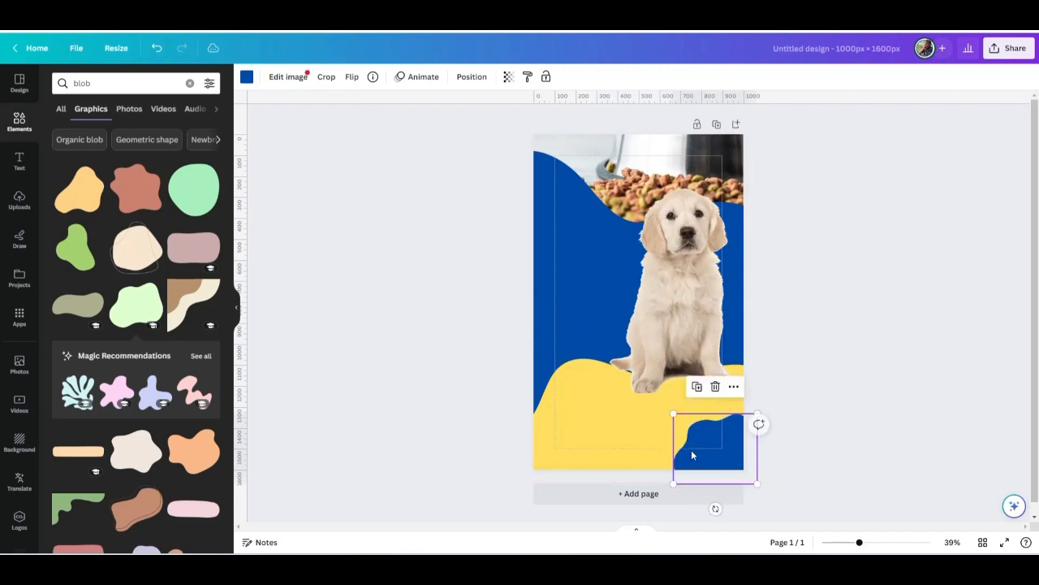
drag(674, 411, 660, 403)
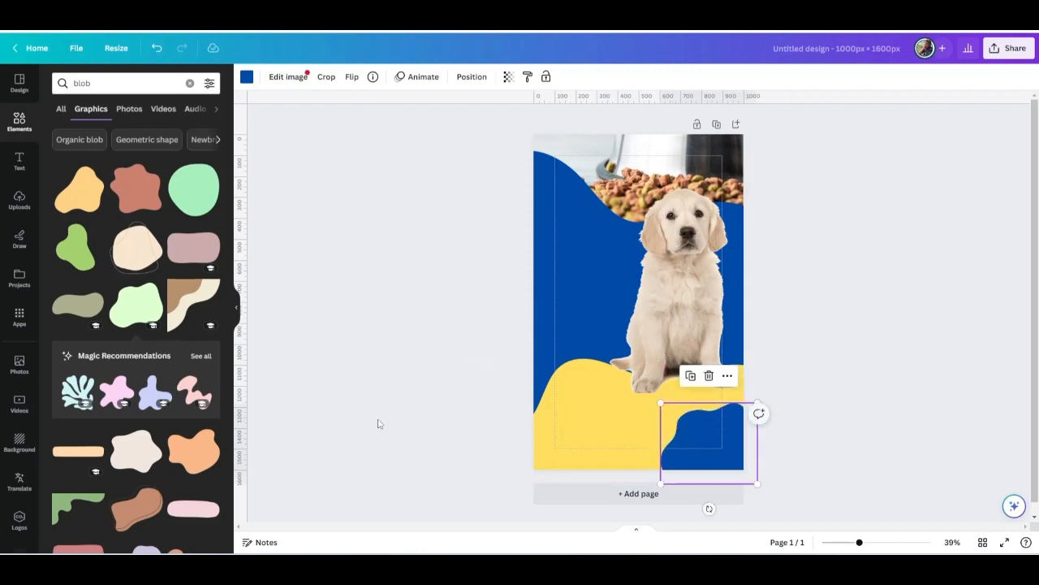
click(379, 424)
click(691, 464)
drag(691, 464, 689, 462)
click(708, 523)
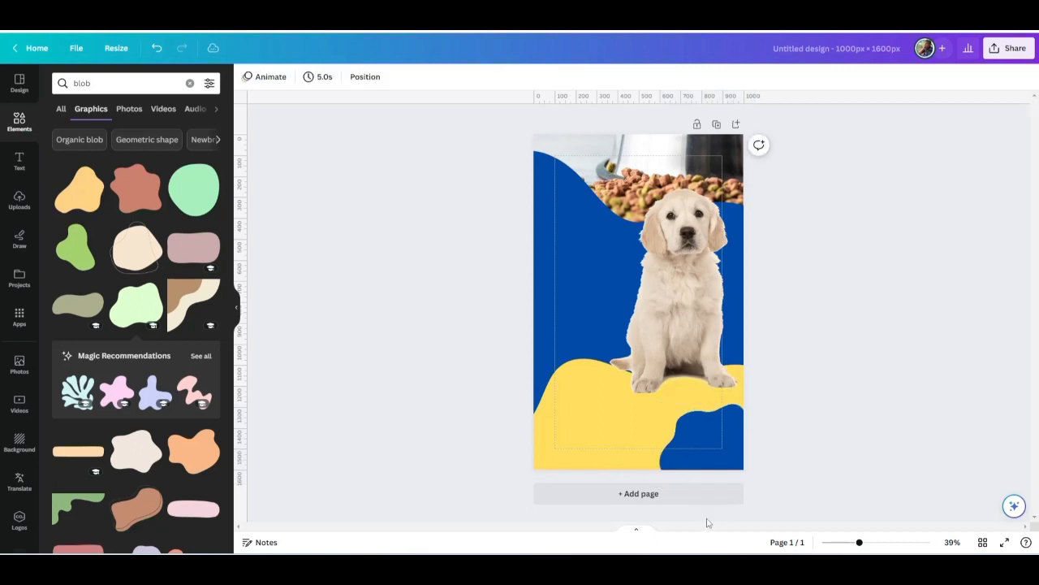
Tilt the bottom-right blue blob slightly clockwise and fine-tune its position in the corner
click(731, 446)
mouse_move(712, 505)
mouse_down()
mouse_move(686, 511)
mouse_move(695, 513)
mouse_up()
click(696, 457)
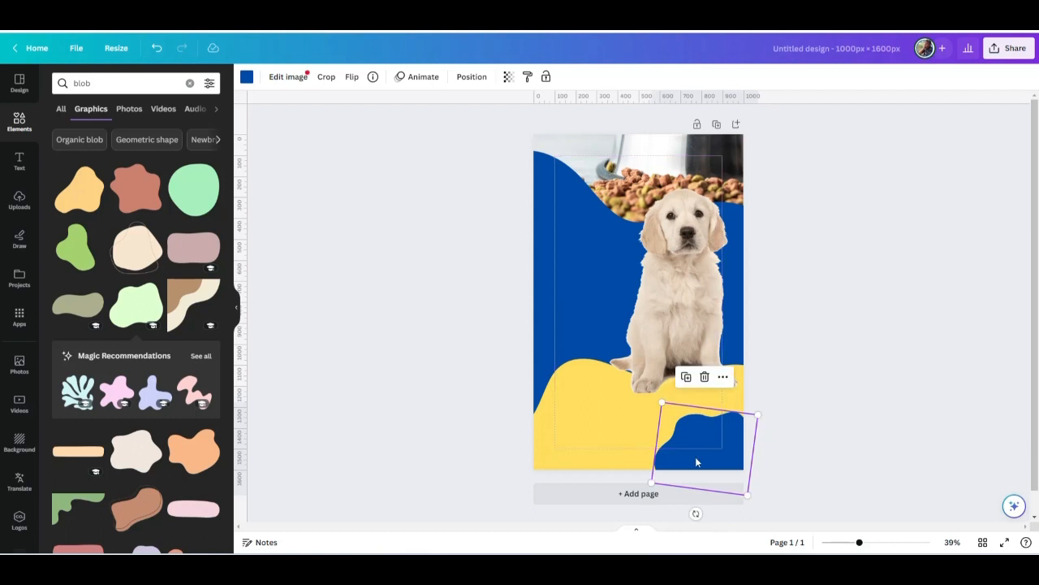
click(397, 417)
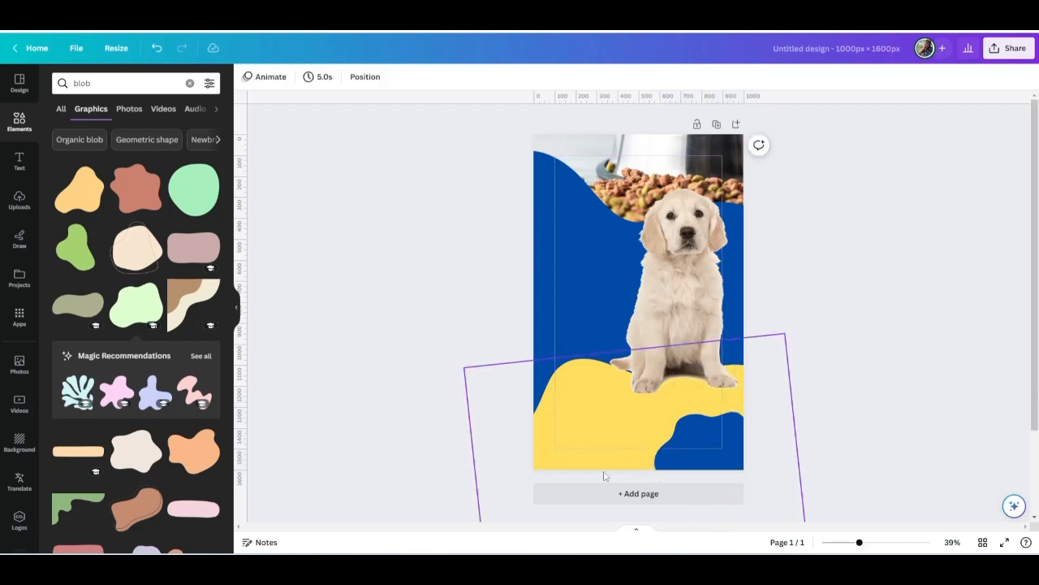
click(707, 451)
click(457, 412)
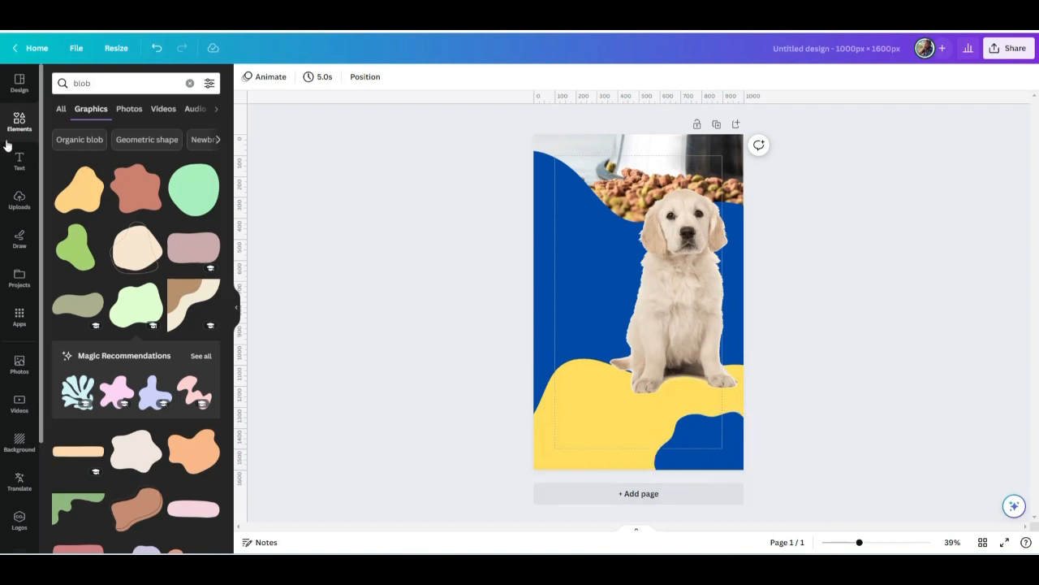
Search the elements library for "dog pattern" and show all matching graphics
click(189, 82)
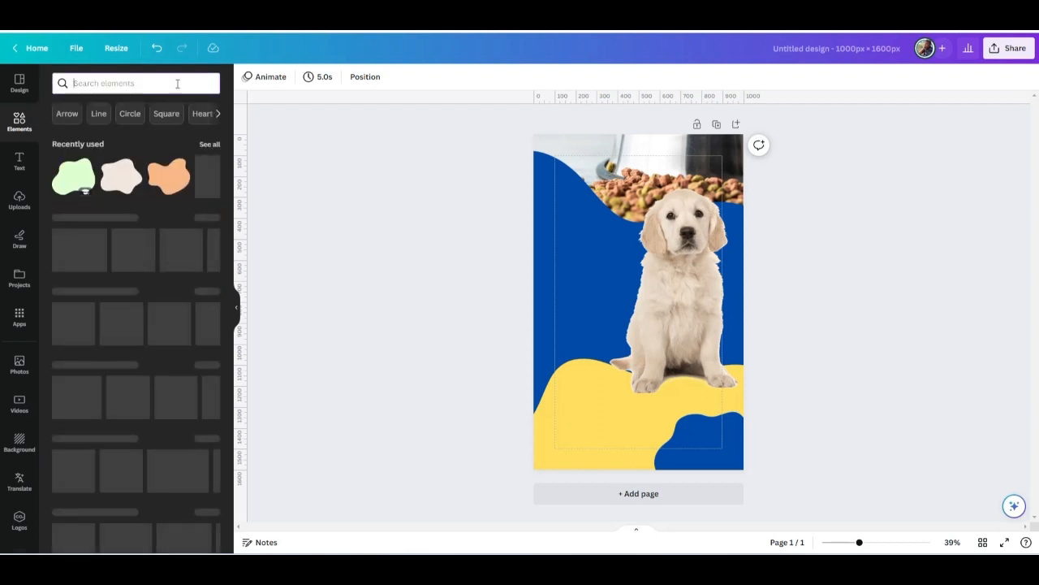
text(do)
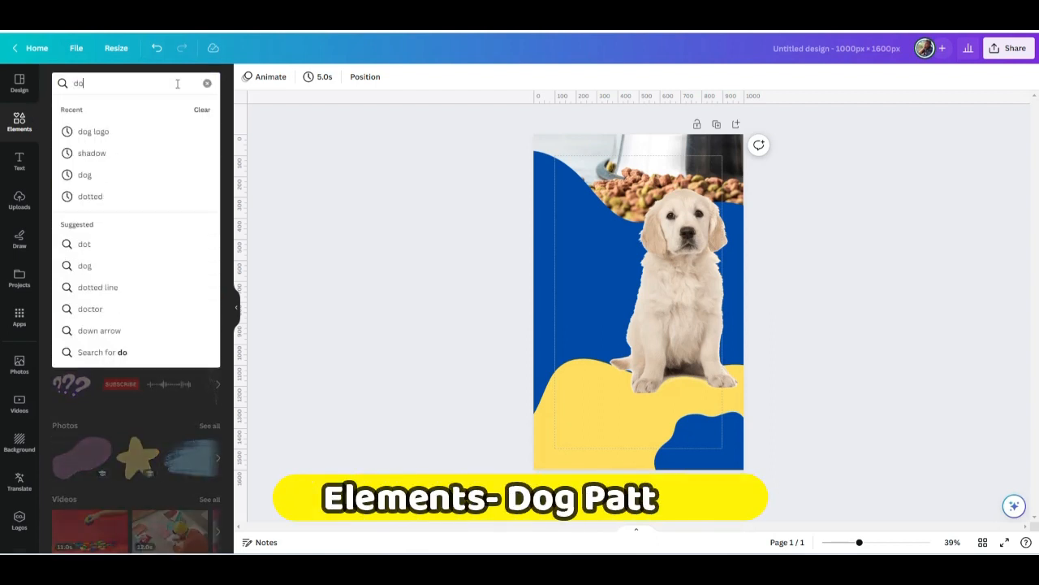
text(g pattern)
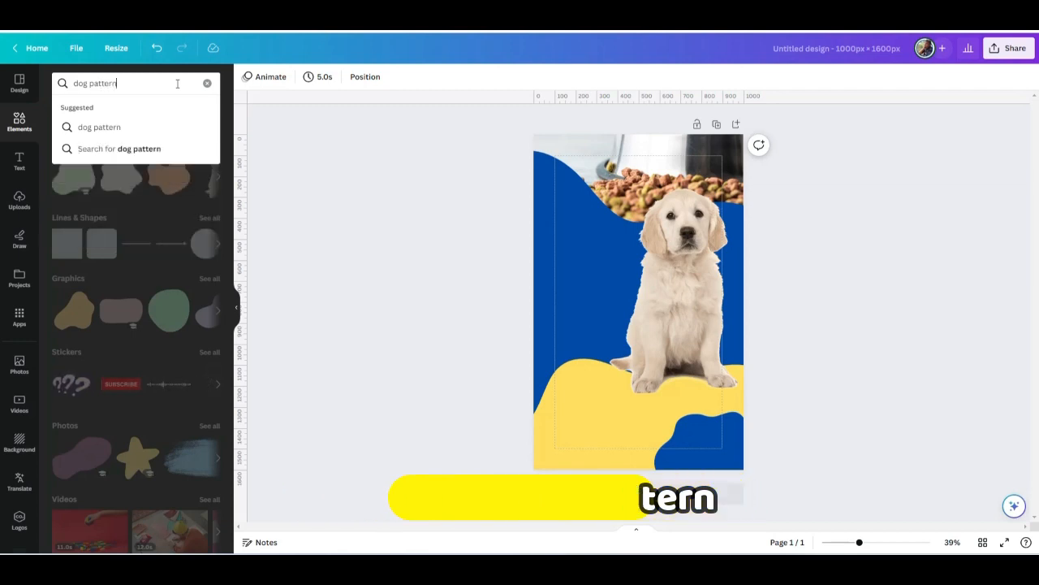
key(Return)
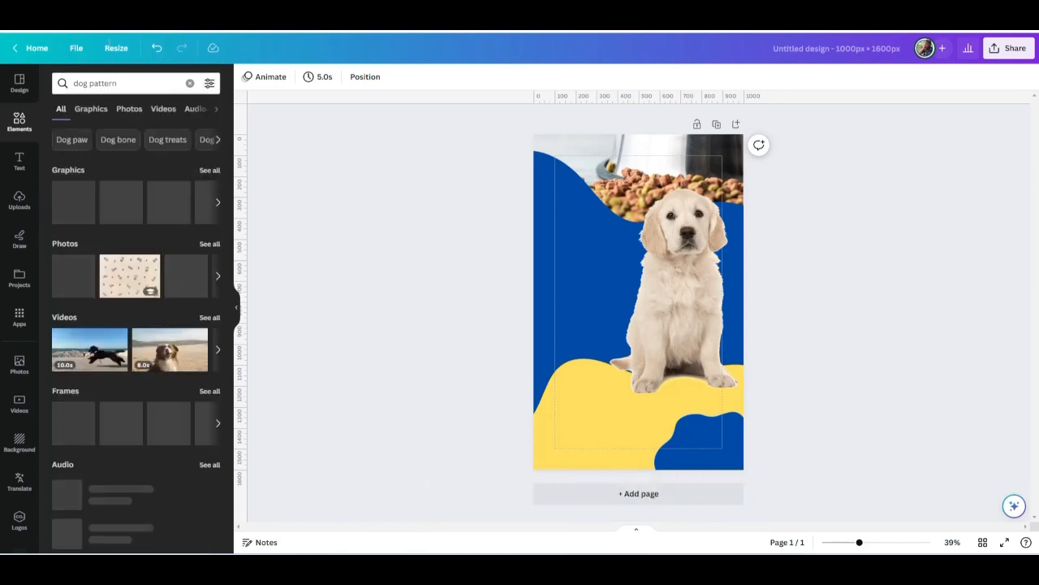
click(208, 174)
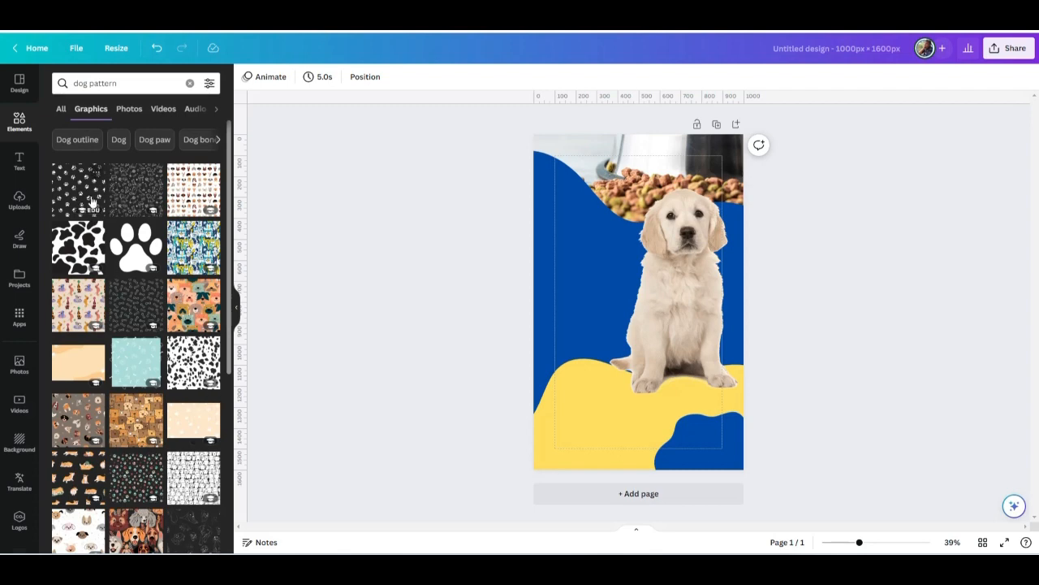
Add the black paw-print pattern to the page's bottom-left corner and enlarge it to about half the page width
click(187, 414)
drag(602, 363, 563, 418)
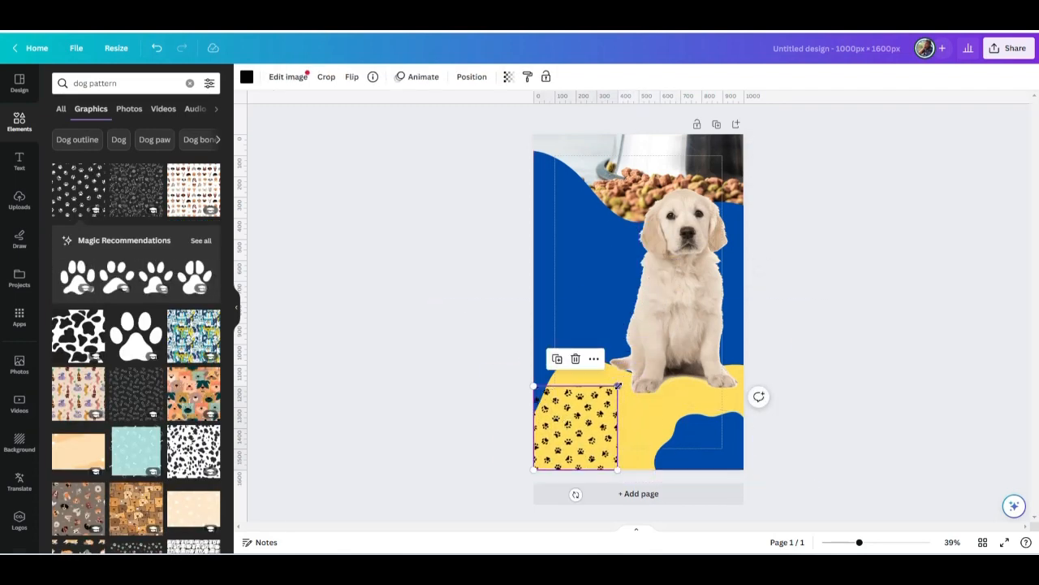
drag(619, 388, 639, 365)
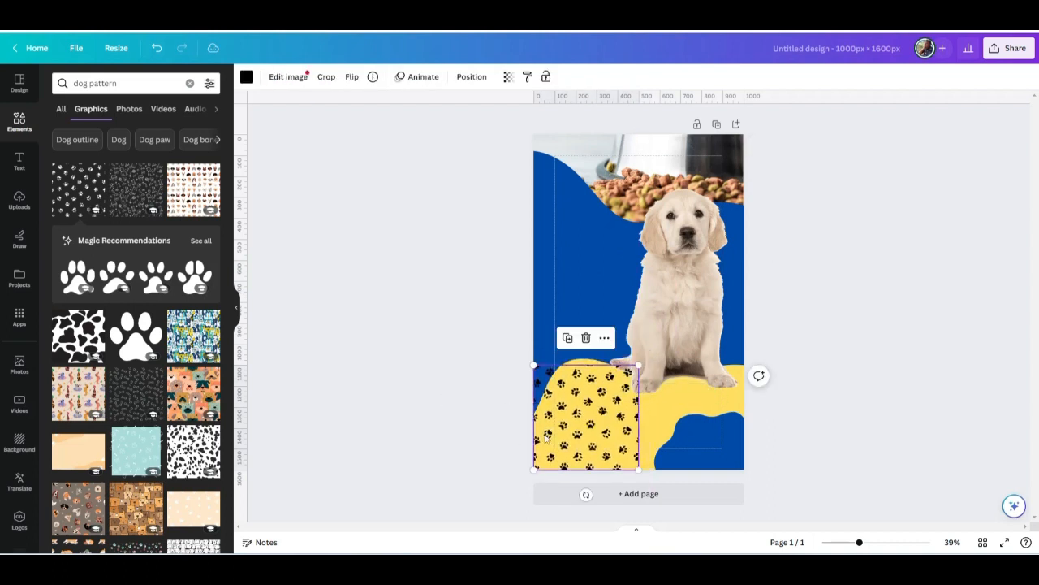
Duplicate the paw-print tile and place the copy beside it so the two span the page's full width
click(568, 339)
drag(562, 405, 666, 404)
click(449, 412)
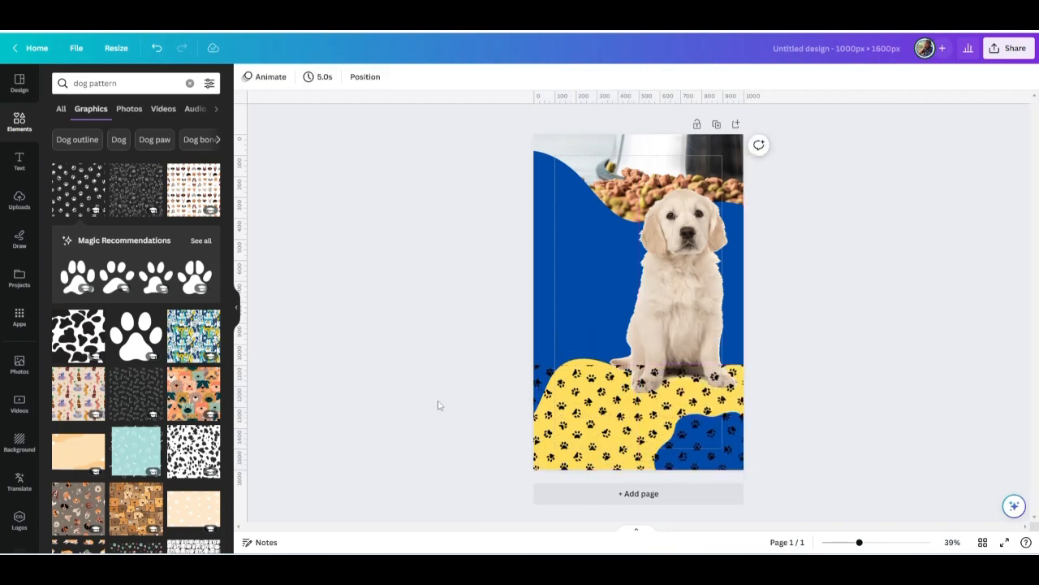
Recolor both paw-print pattern tiles from black to white
click(538, 433)
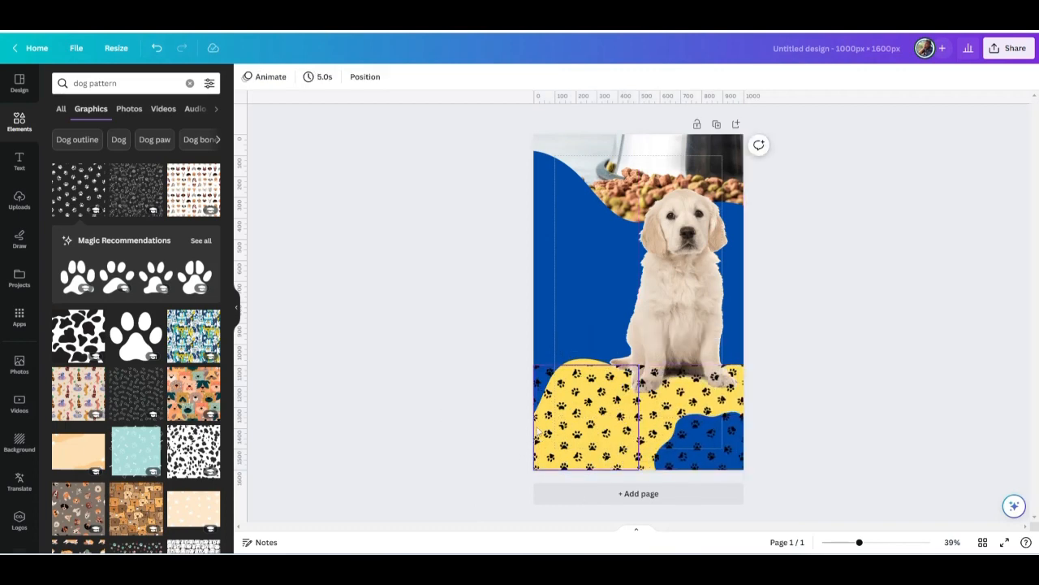
shift+click(686, 432)
click(452, 317)
click(585, 422)
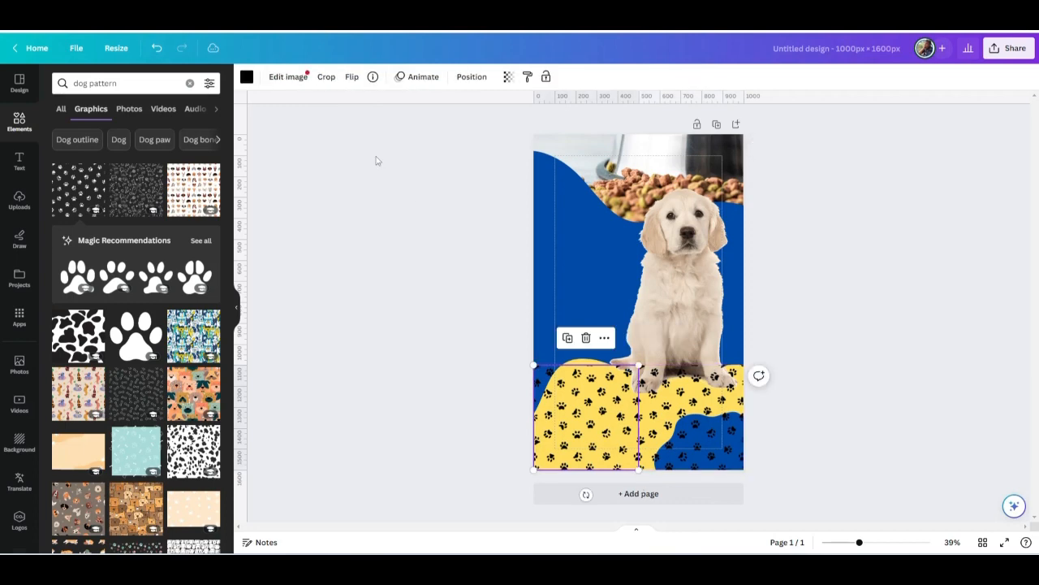
click(247, 76)
click(209, 386)
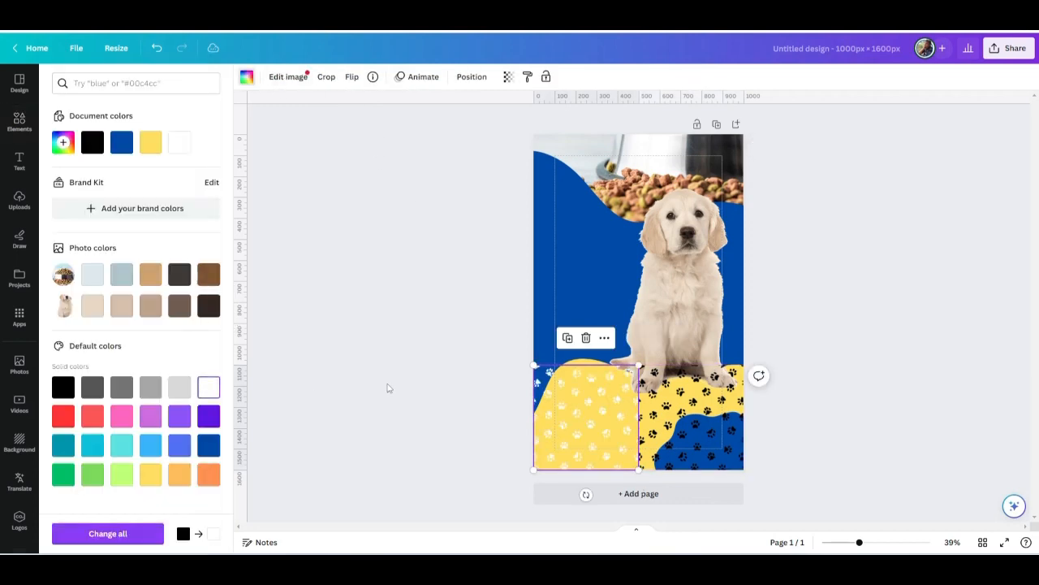
key(Escape)
click(681, 415)
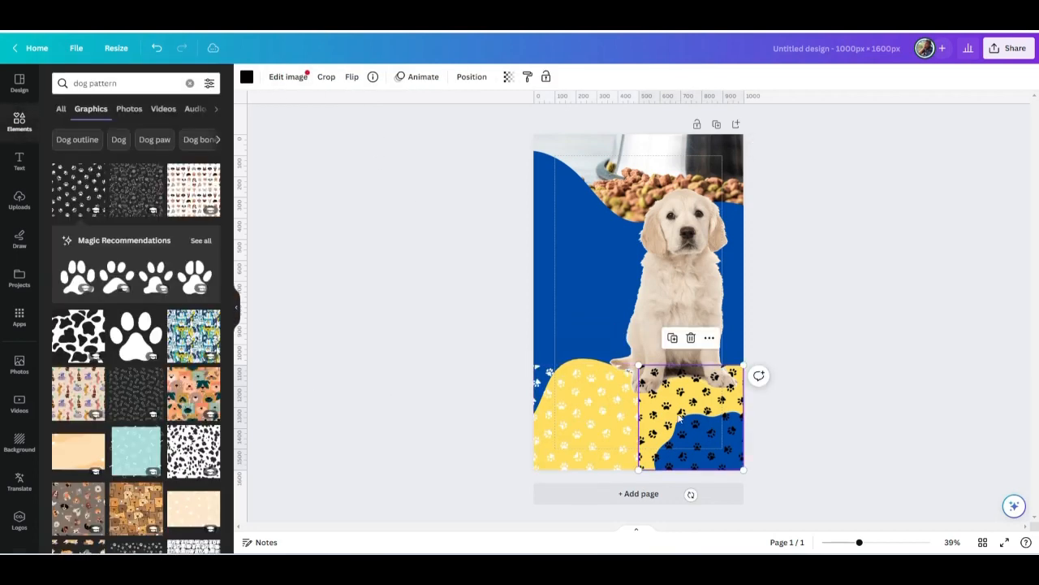
click(246, 76)
click(182, 142)
click(434, 342)
Set the transparency of both white paw-print tiles to 18 and group them into one row
click(566, 447)
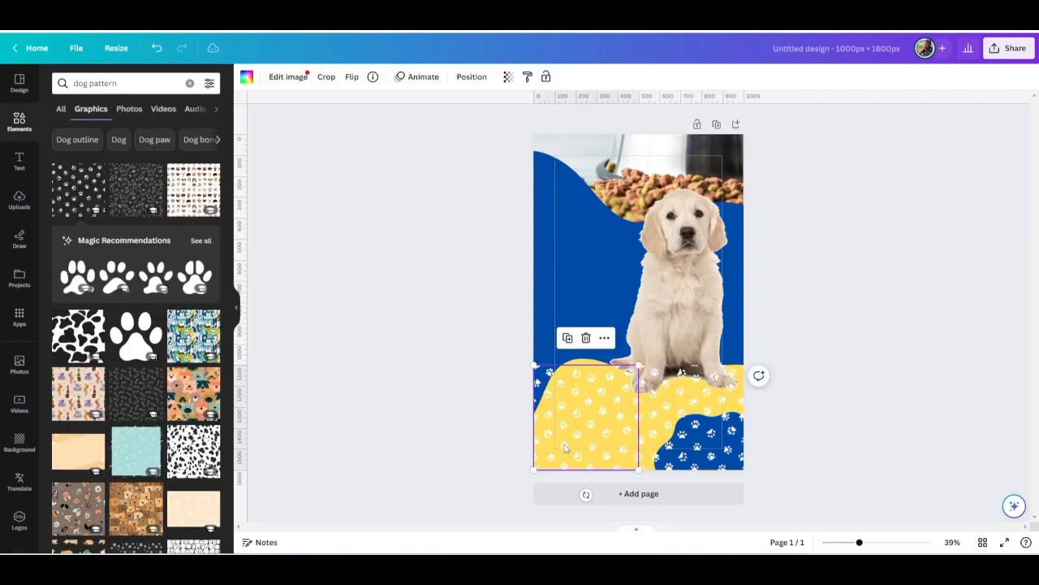
shift+click(668, 446)
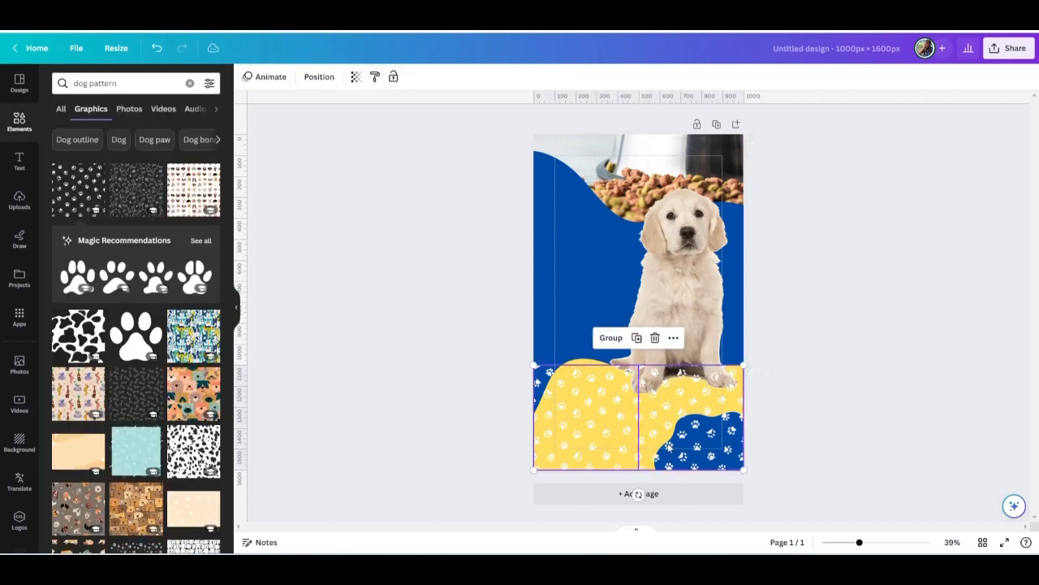
click(357, 80)
drag(355, 122, 273, 134)
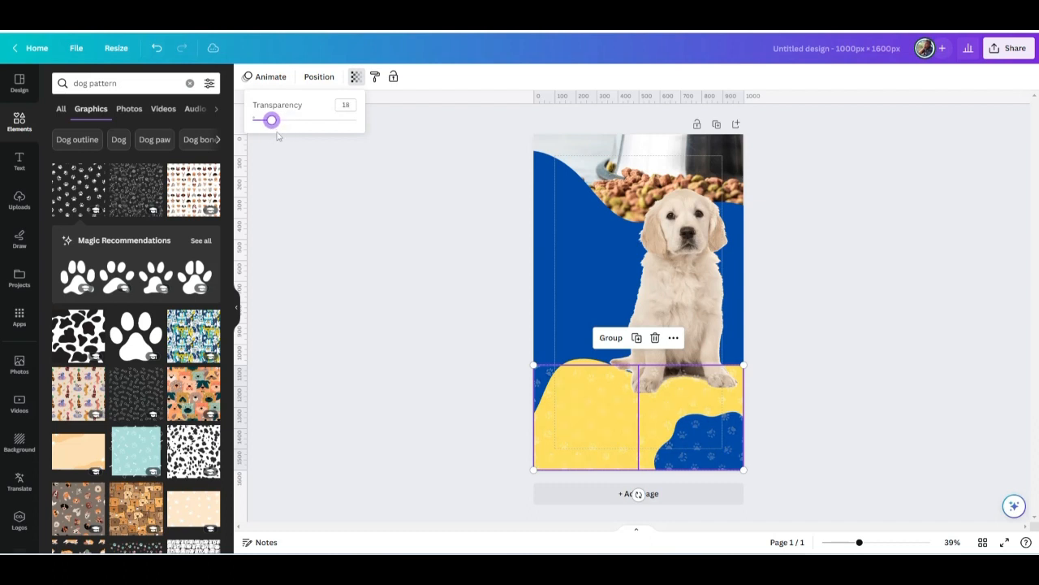
click(613, 338)
Stack three copies of the grouped paw-print row upward, edge to edge, until the pattern covers the whole page
click(611, 420)
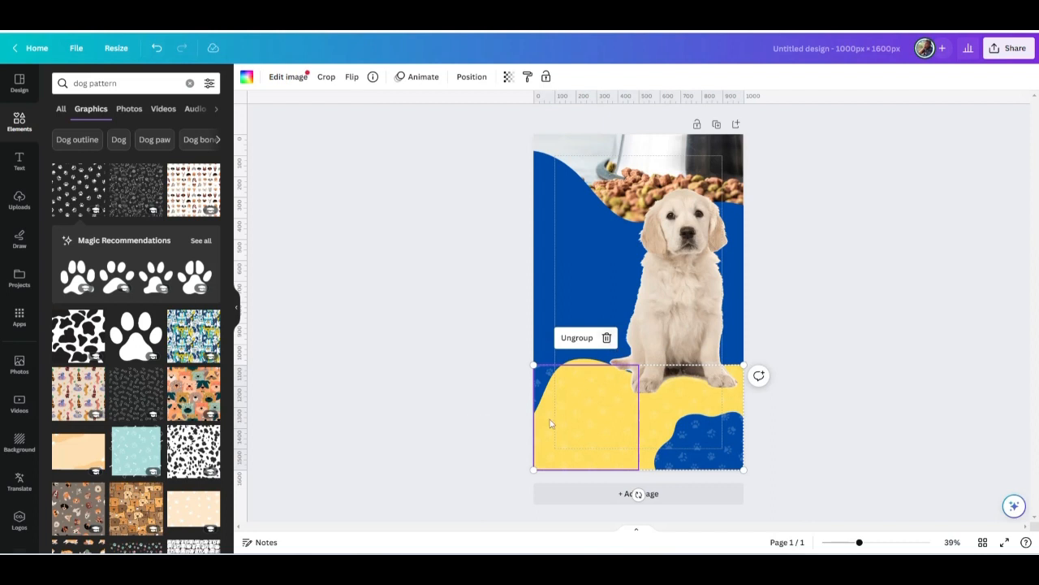
drag(588, 436, 585, 325)
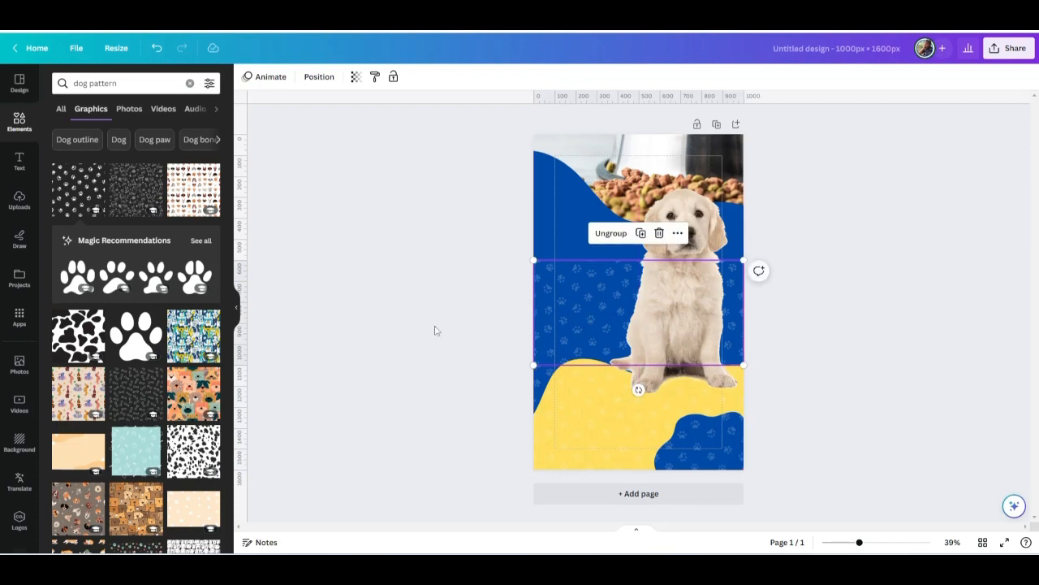
click(415, 348)
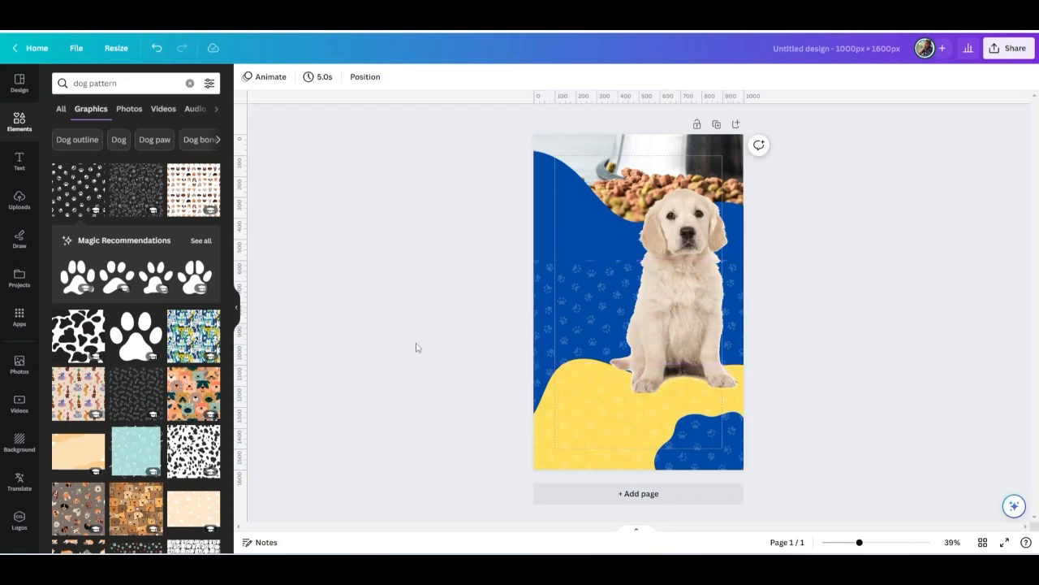
click(613, 347)
key(ctrl+d)
drag(614, 343, 611, 235)
click(611, 235)
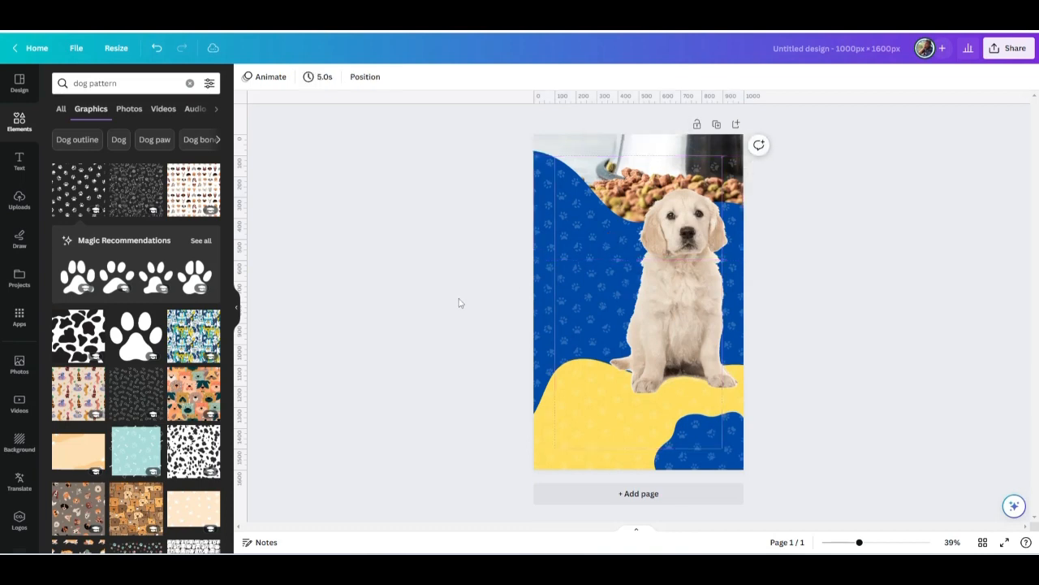
click(602, 228)
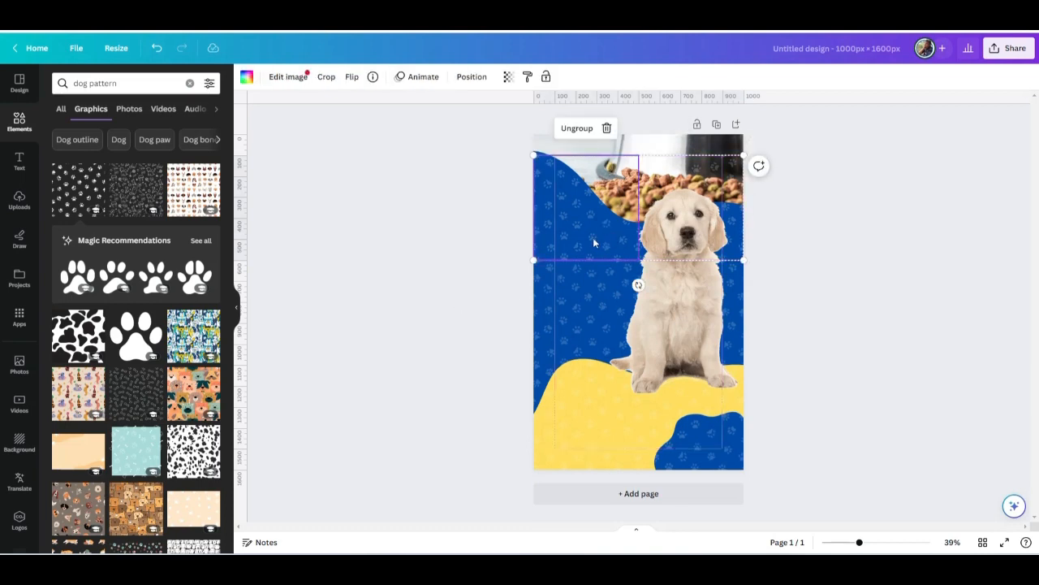
drag(593, 242, 594, 135)
click(460, 248)
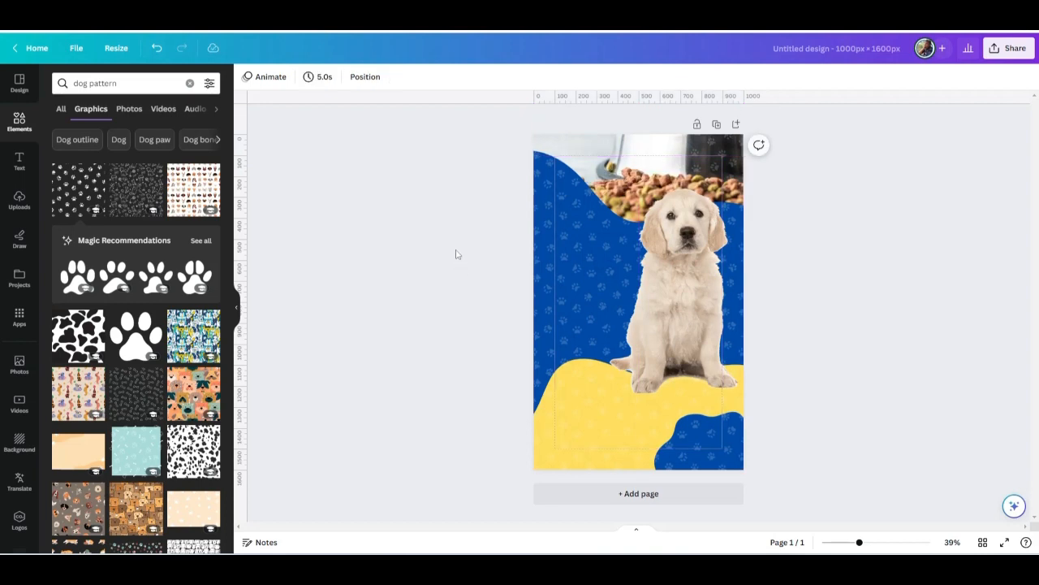
Ungroup the paw-print row that overlaps the kibble photo and the puppy's head
click(714, 149)
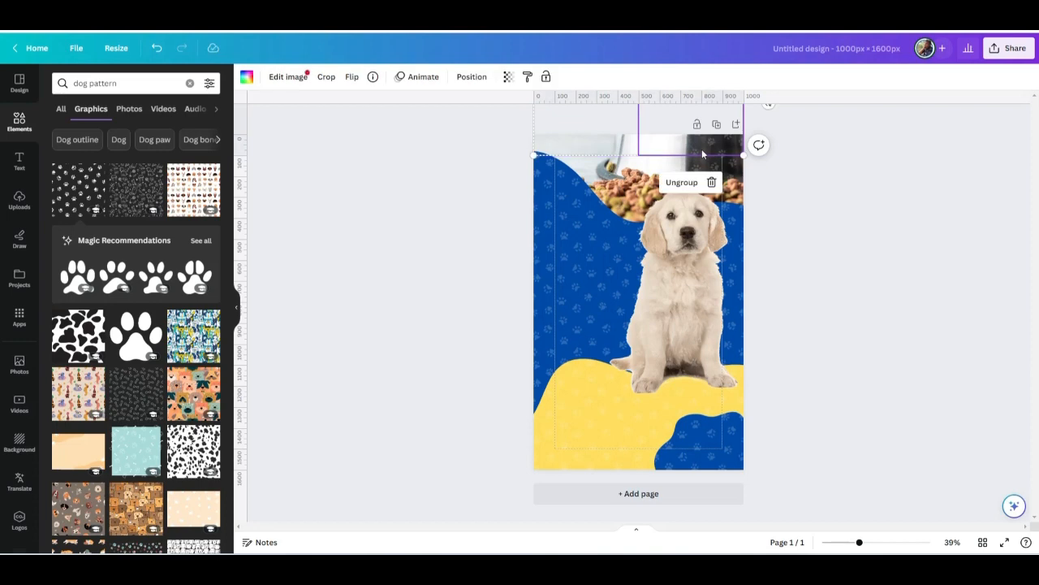
click(726, 186)
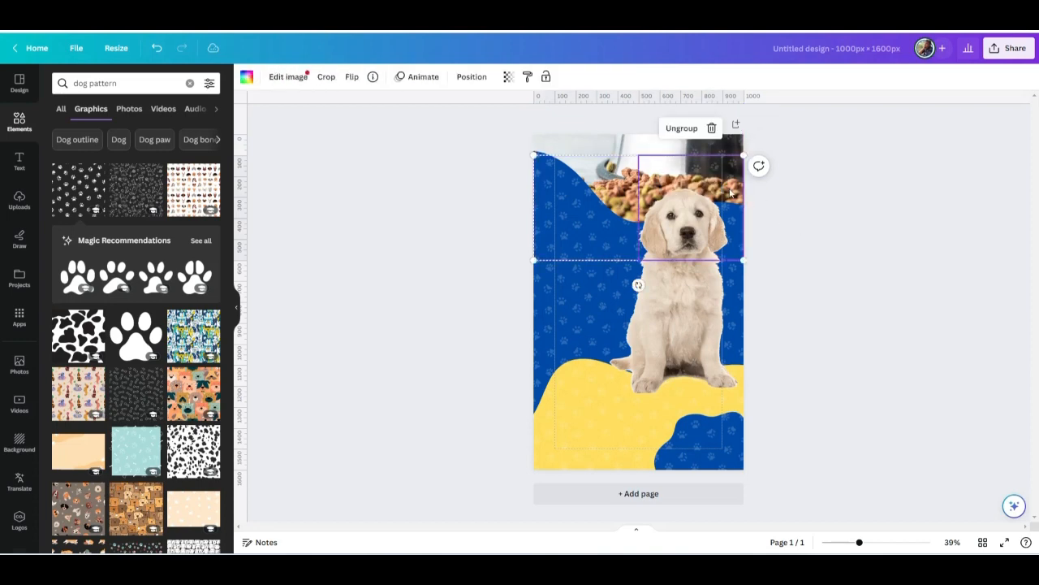
double_click(730, 193)
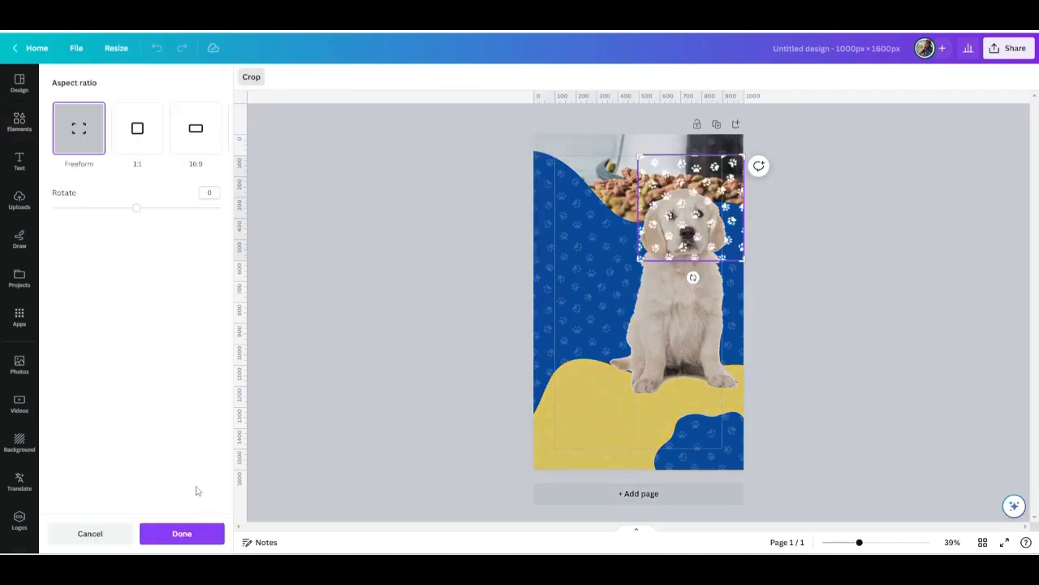
click(86, 533)
click(680, 128)
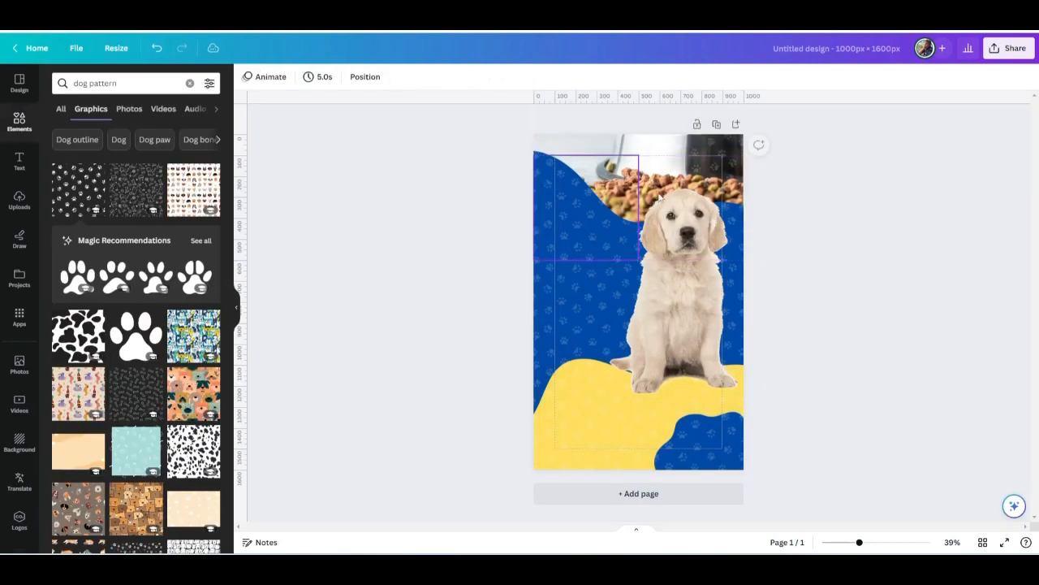
Try to layer the kibble photo above the paw prints by bringing it to the front and moving it backward stepwise
click(709, 179)
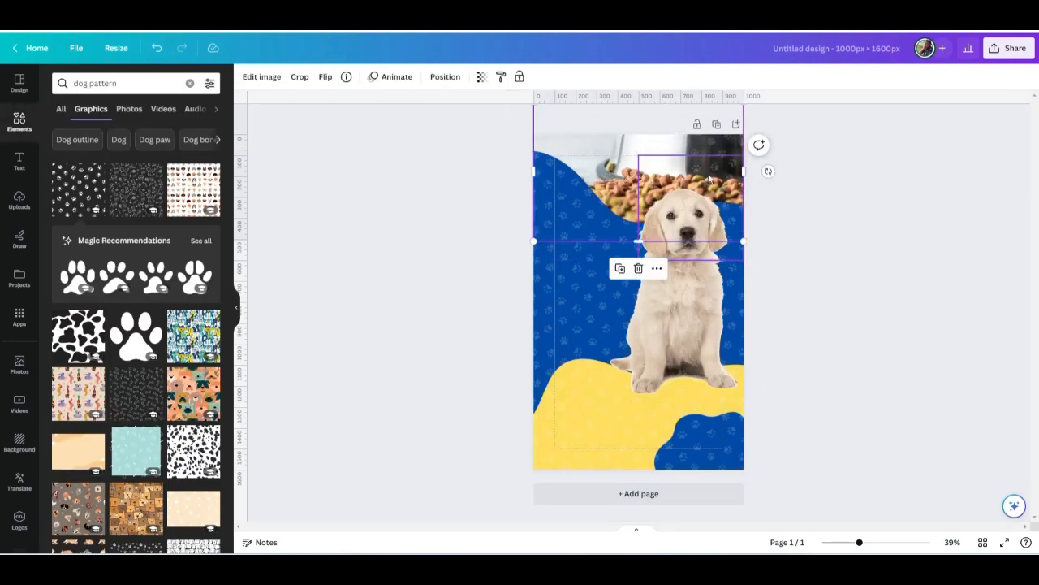
click(444, 77)
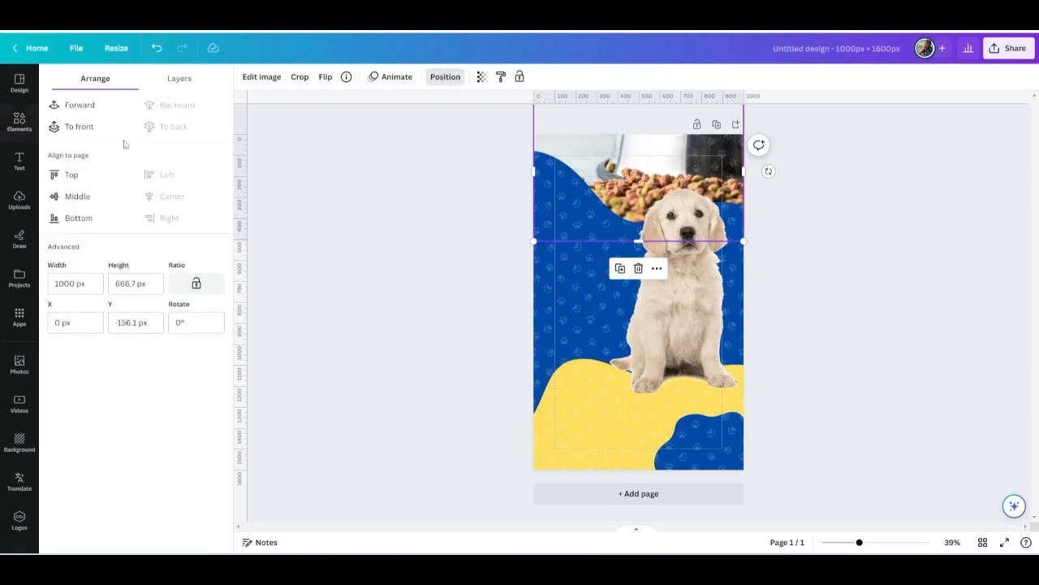
click(80, 126)
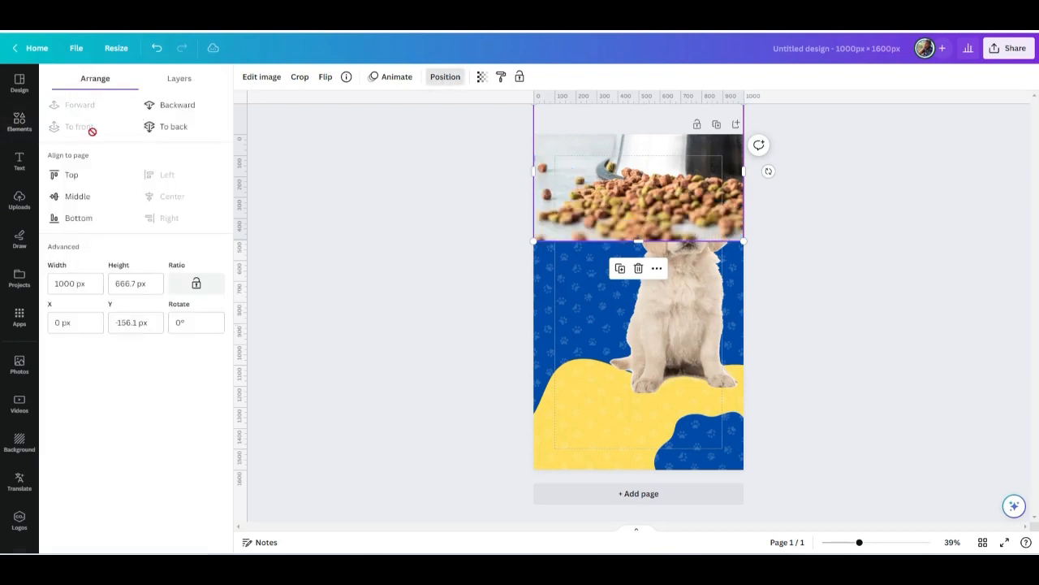
click(169, 106)
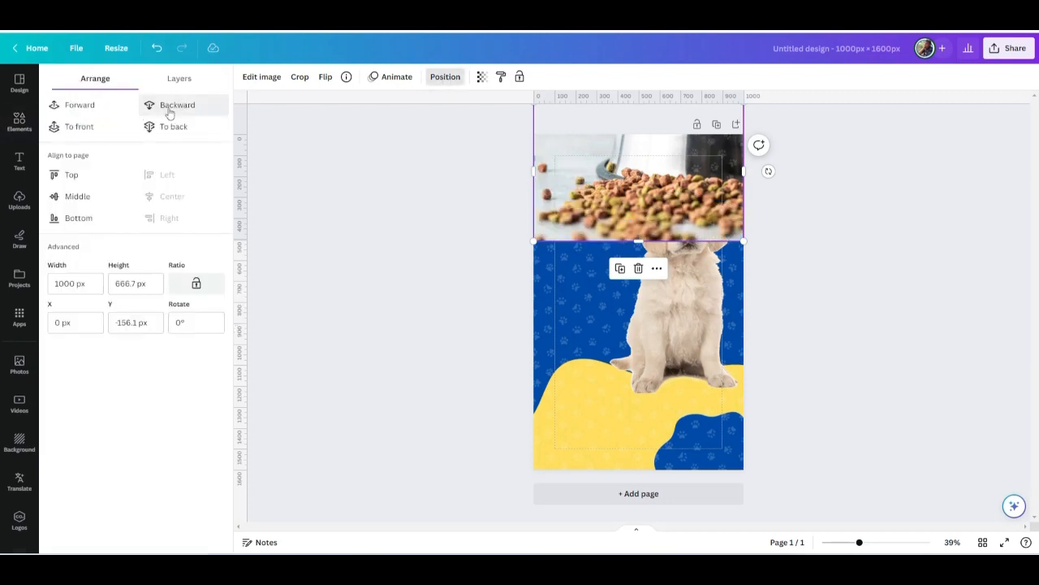
click(169, 110)
click(169, 111)
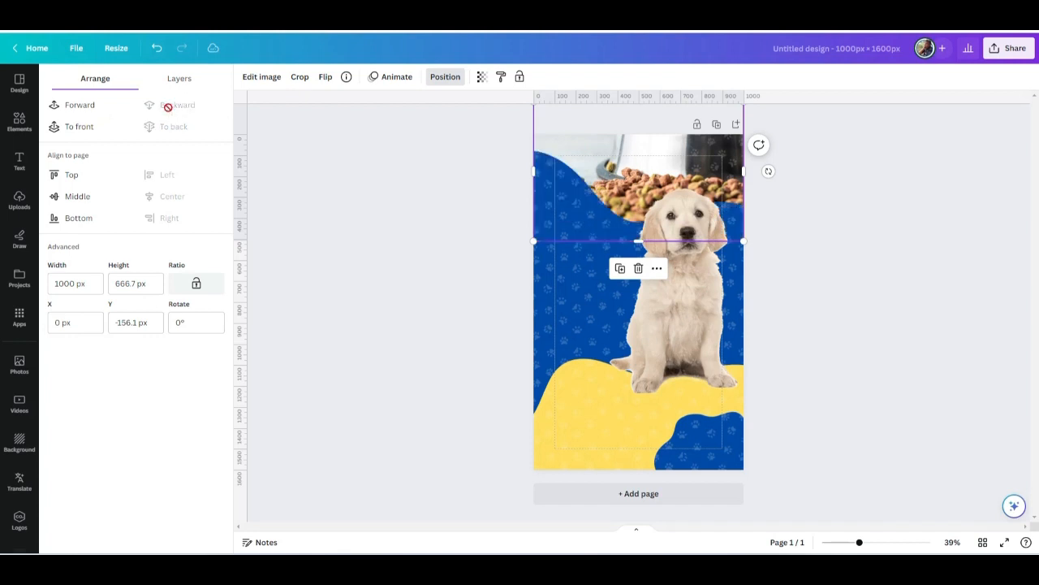
click(452, 213)
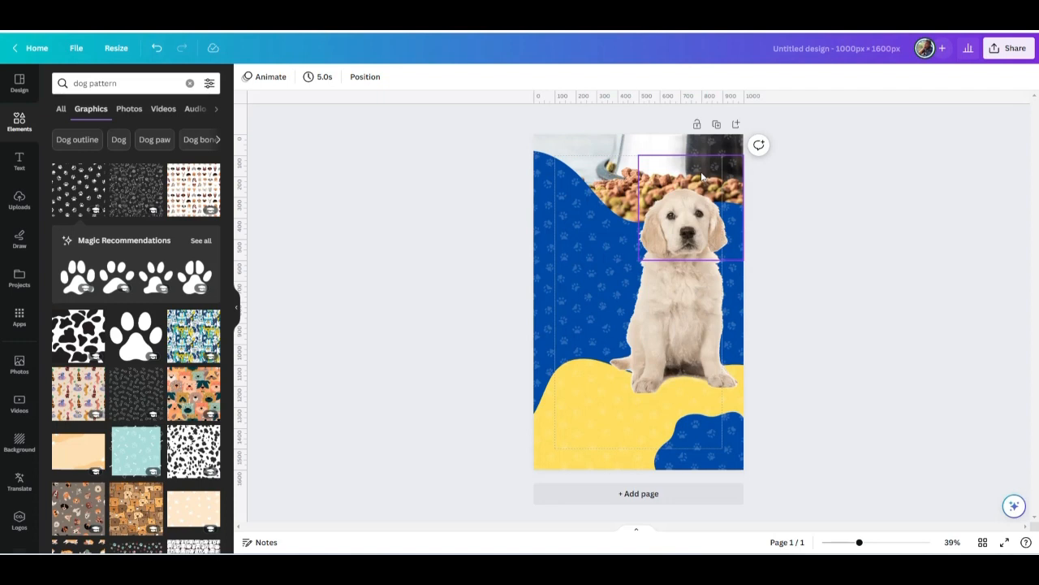
click(703, 176)
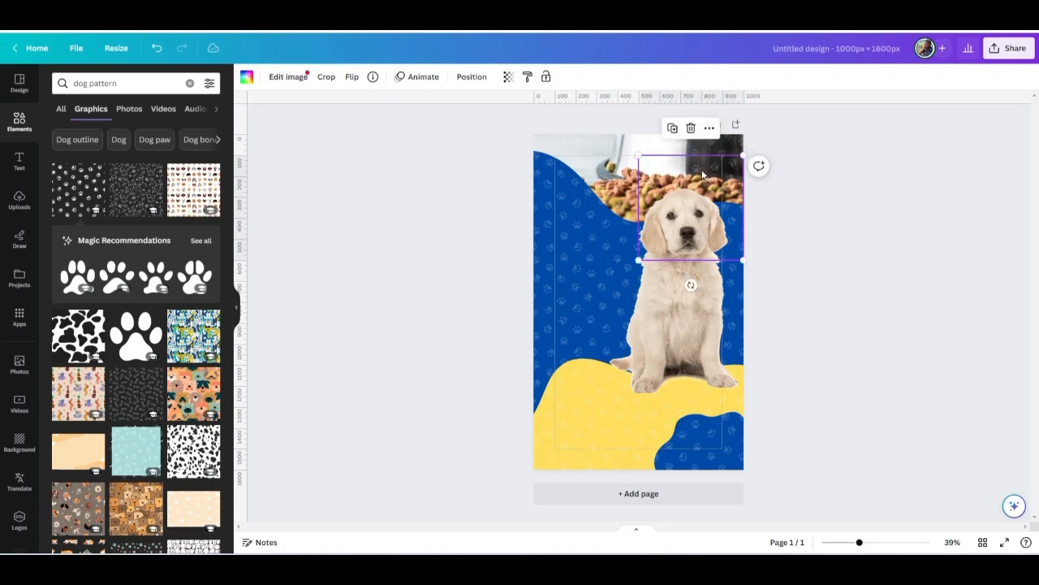
click(503, 79)
click(398, 341)
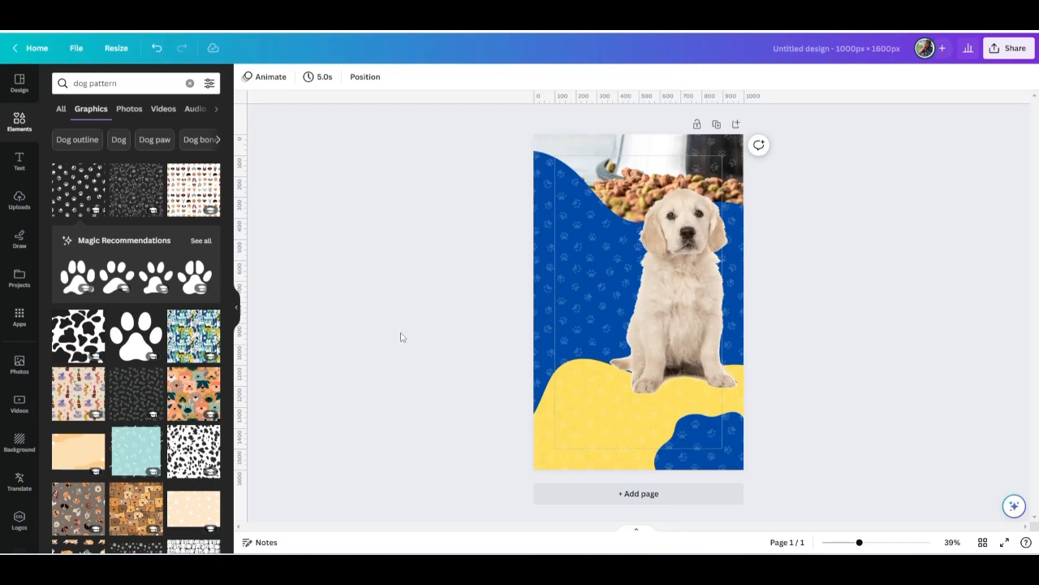
Add a heading with the text CHICKEN & RICE split over two lines
click(19, 161)
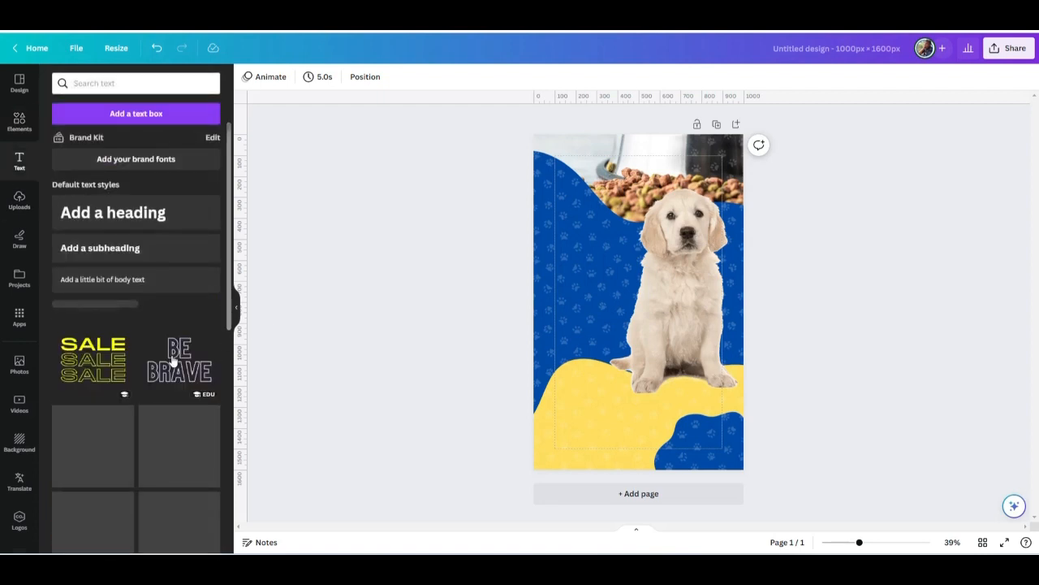
click(127, 216)
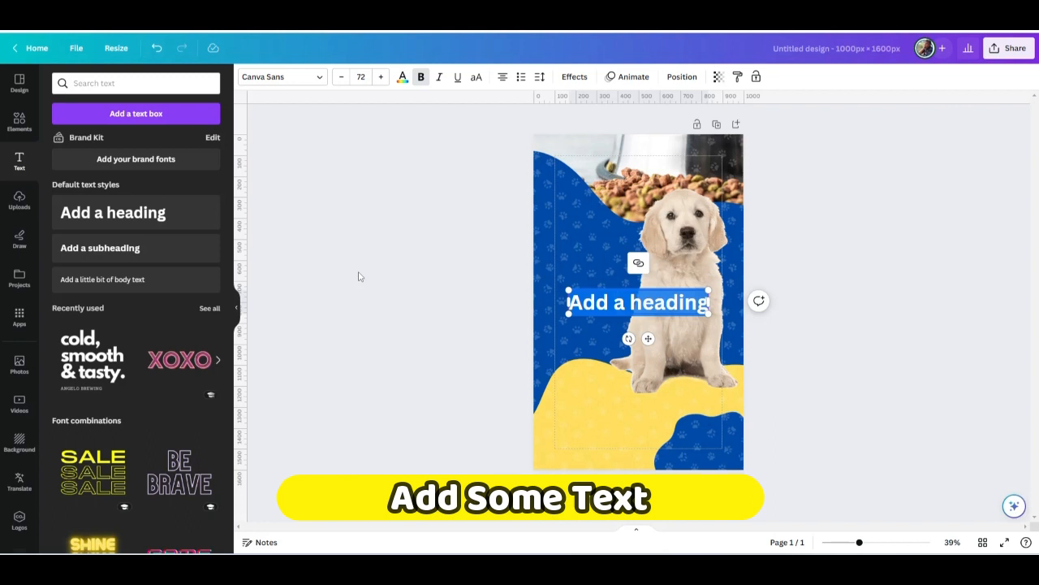
text(CHICKR)
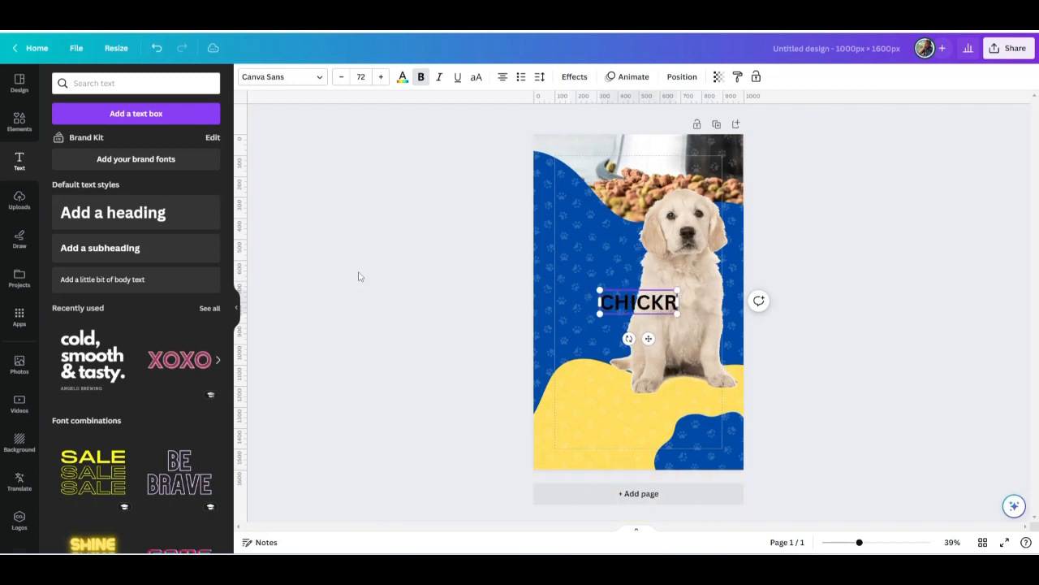
key(BackSpace)
text(EN)
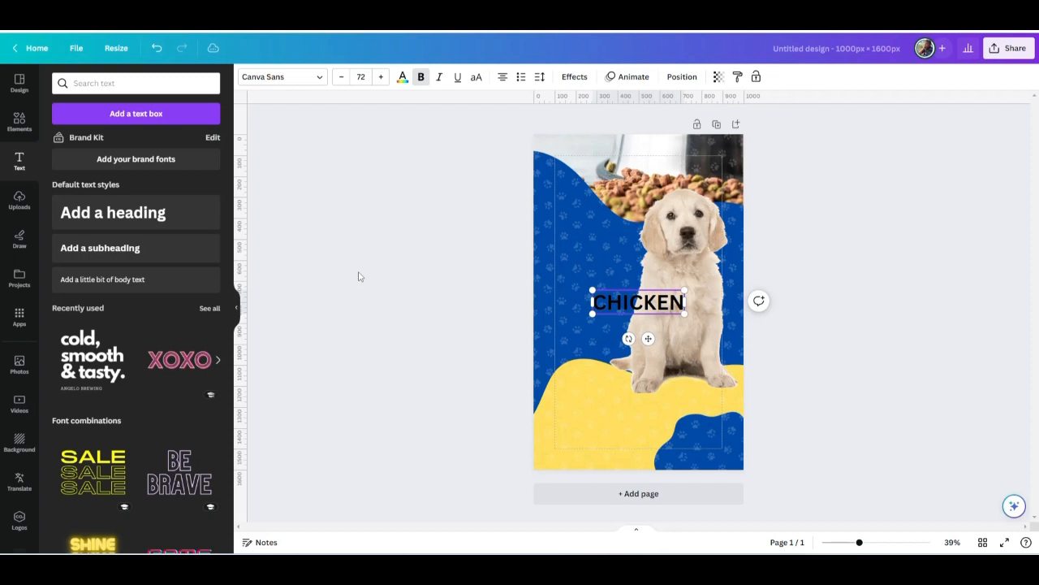
key(Return)
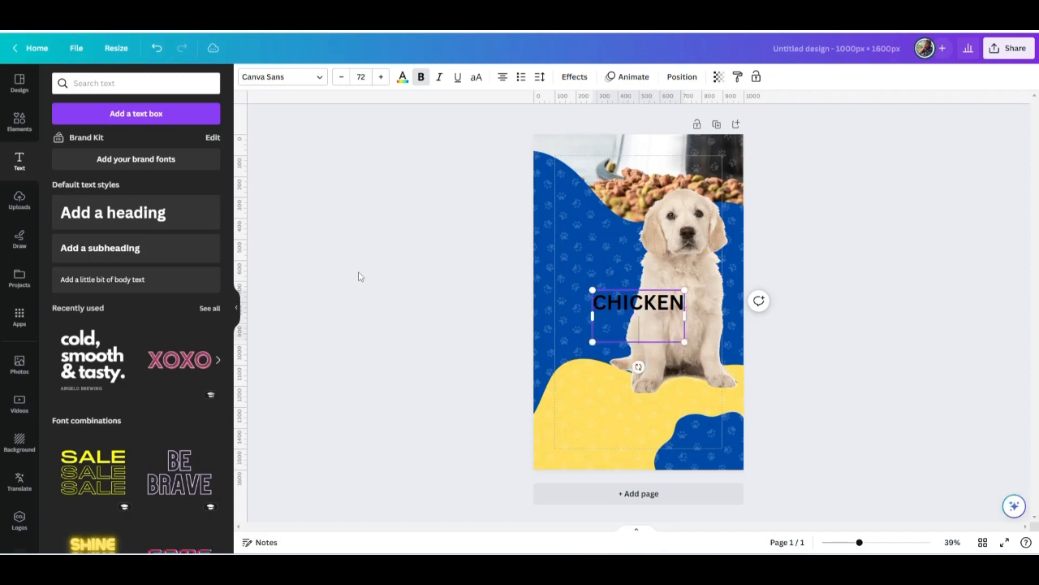
text(& RICE)
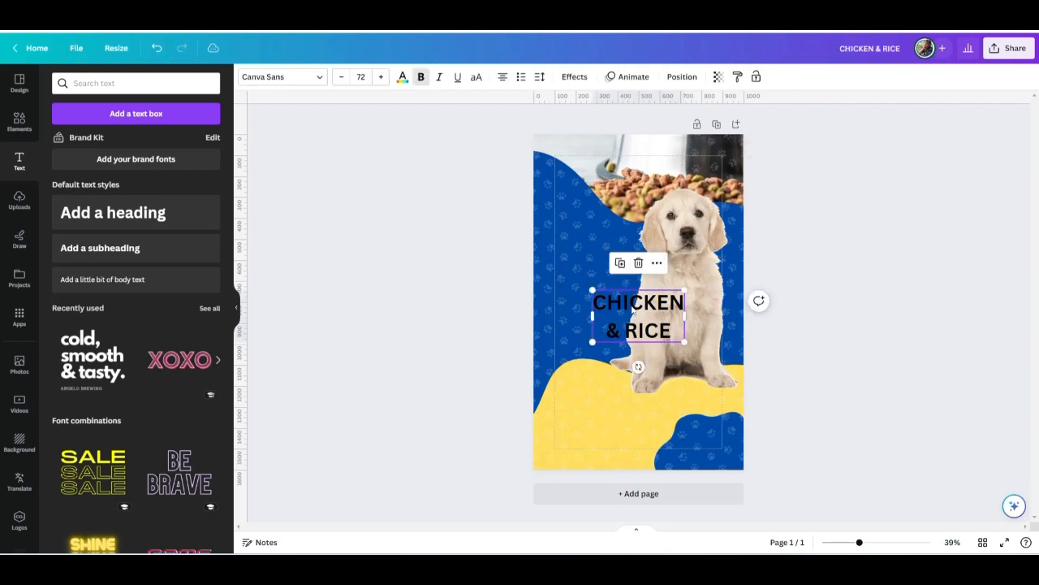
Left-align the CHICKEN & RICE heading and tighten its line spacing
click(502, 77)
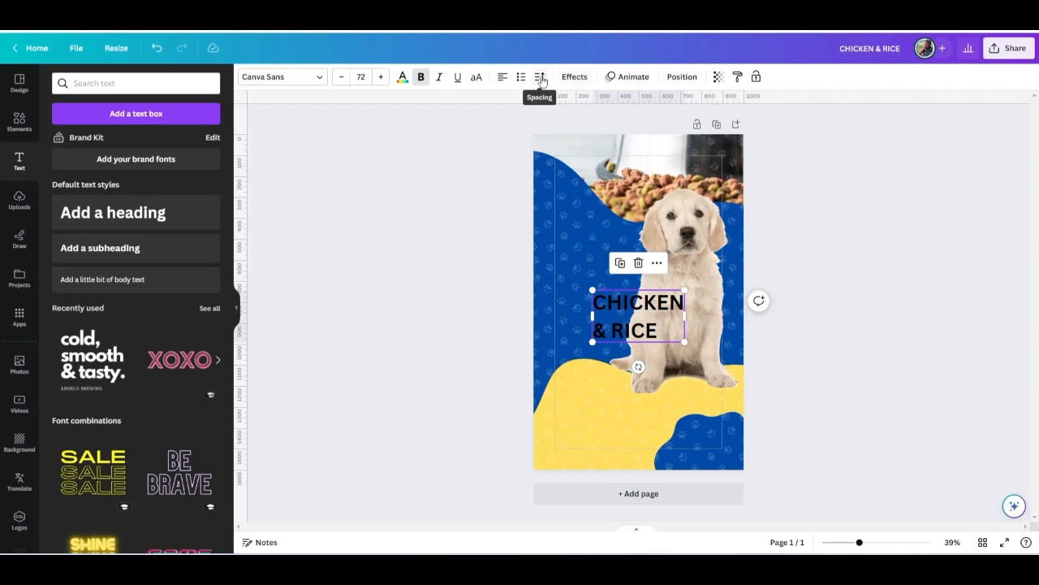
click(539, 77)
drag(607, 157, 571, 155)
click(479, 225)
click(606, 305)
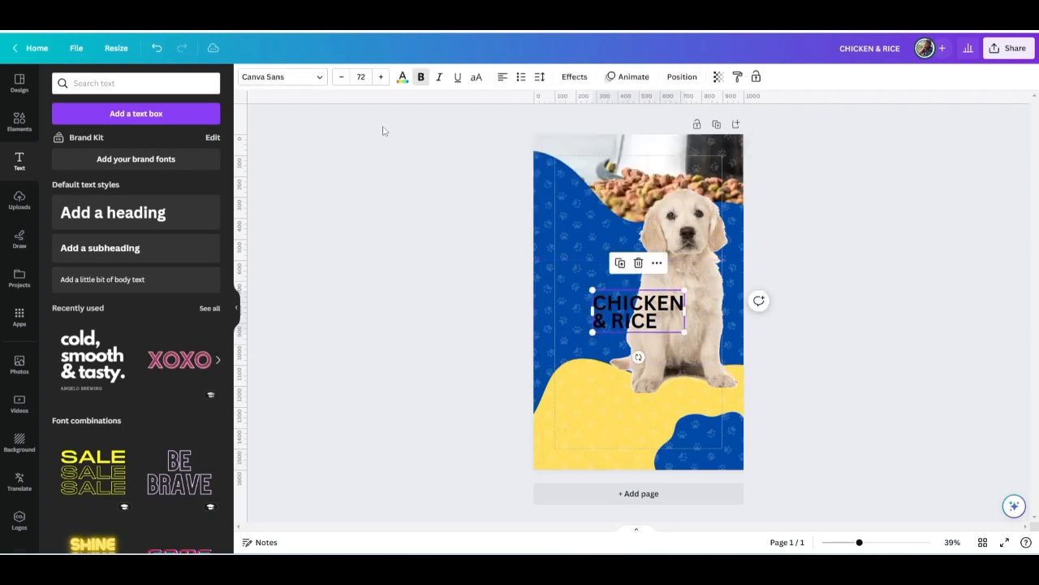
Set the CHICKEN & RICE heading's font to Montserrat Black
click(319, 76)
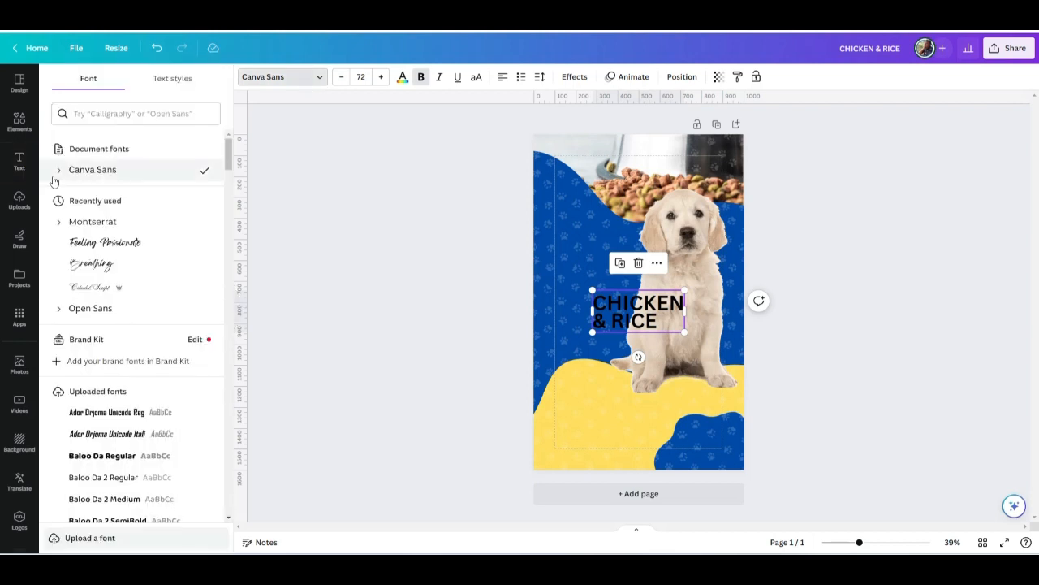
click(58, 224)
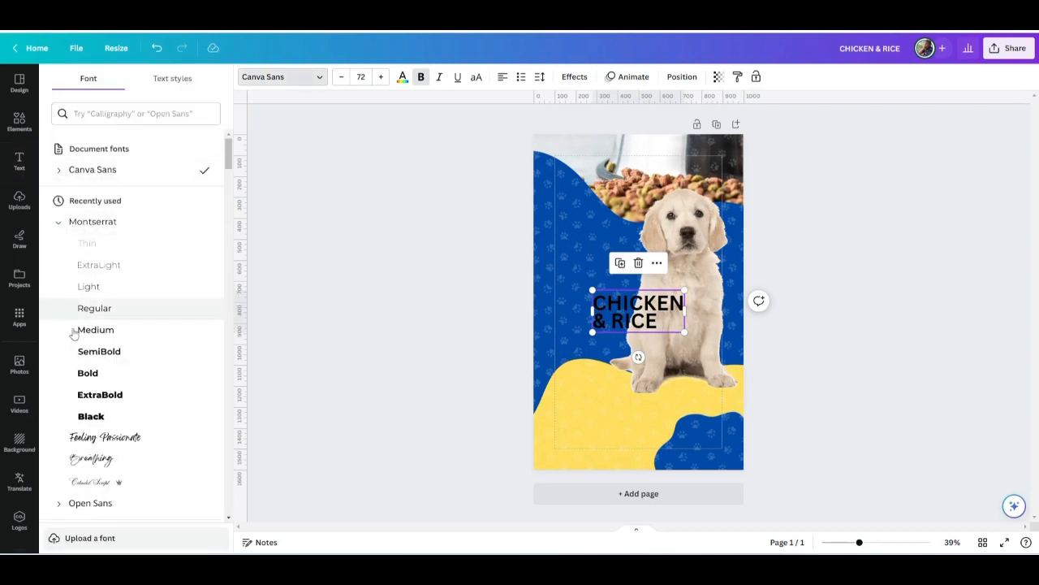
click(84, 416)
click(424, 333)
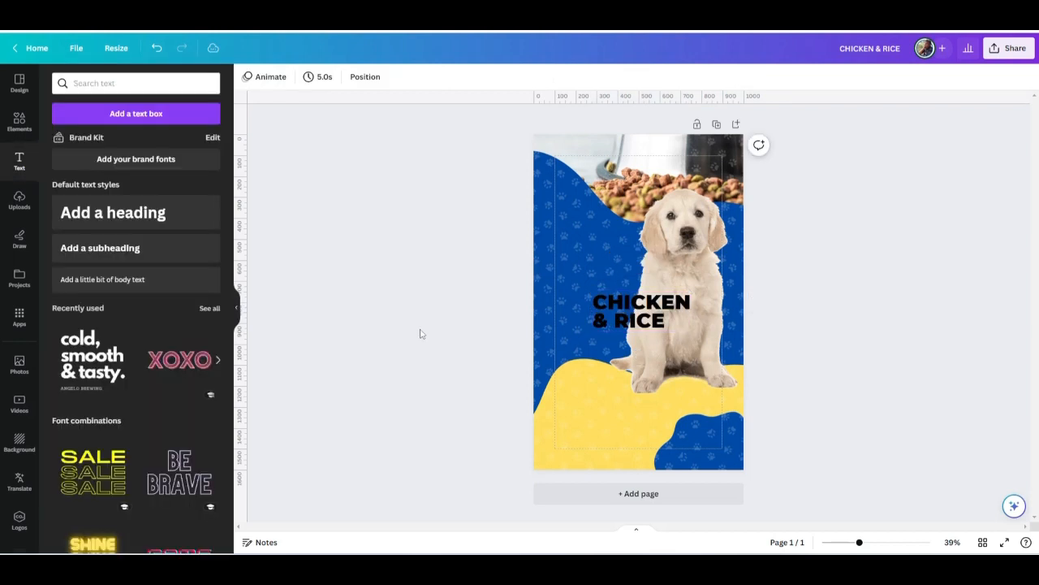
Move the CHICKEN & RICE heading up onto the blue area beside the puppy's head
drag(655, 320, 604, 266)
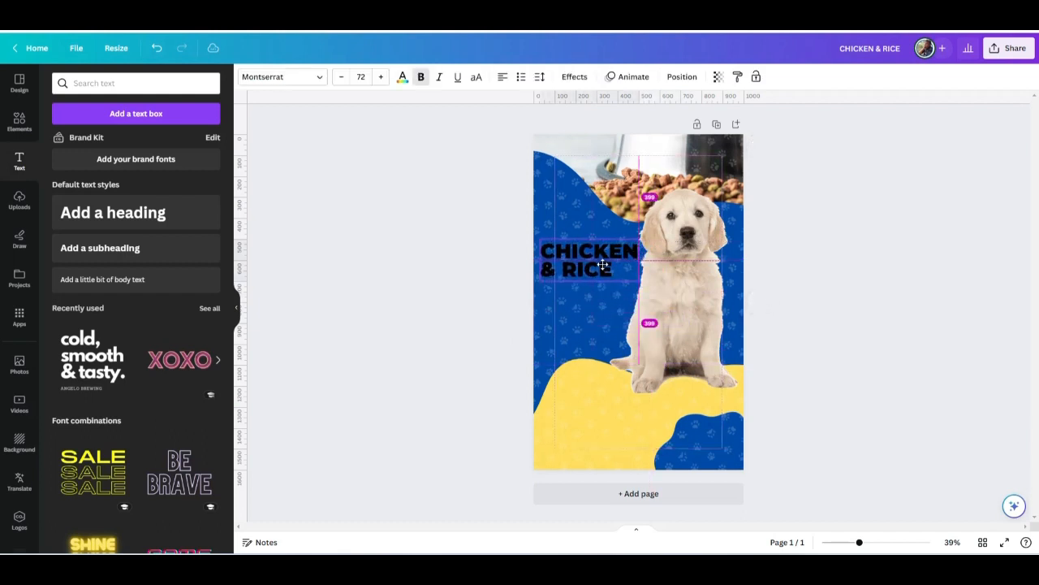
click(499, 285)
click(597, 271)
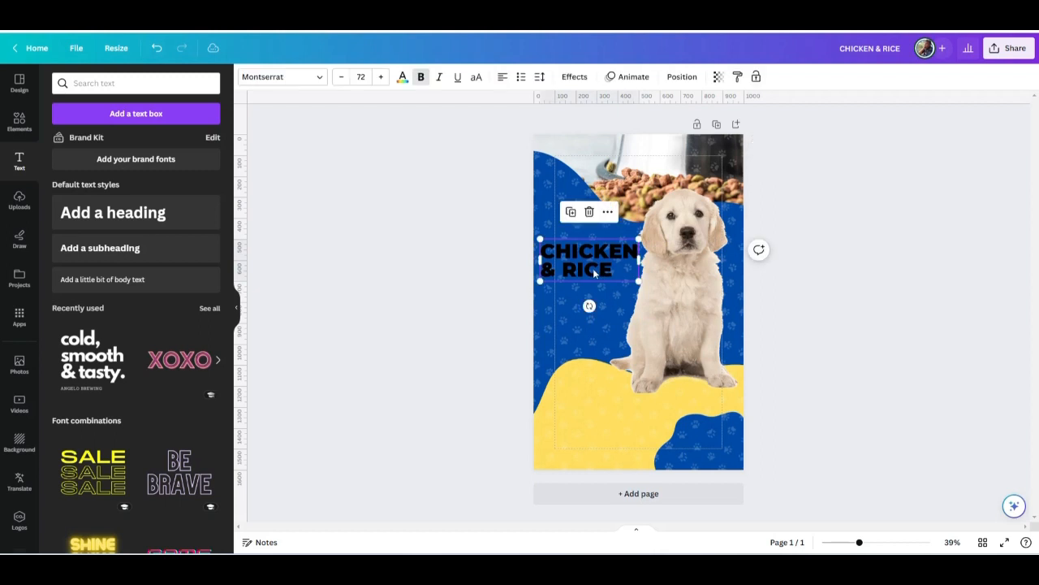
click(482, 311)
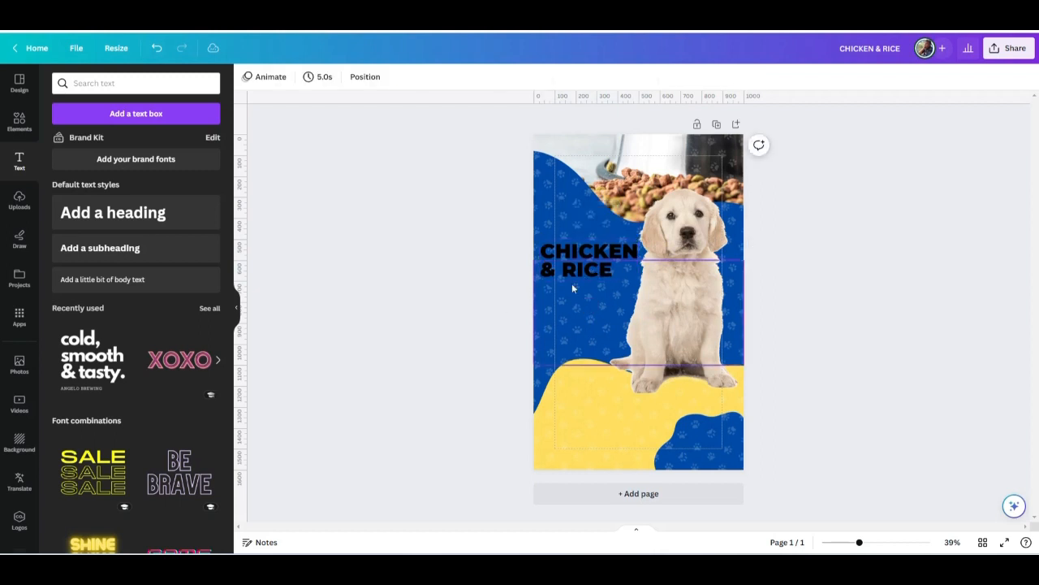
click(575, 268)
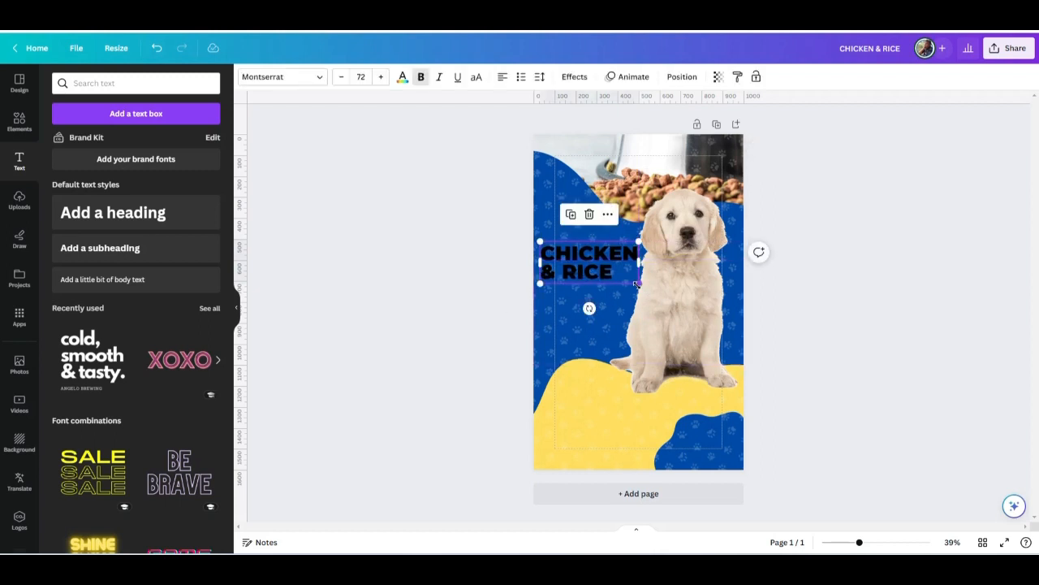
Shrink the CHICKEN & RICE heading to a font size of about 65.8
drag(639, 282, 628, 281)
click(680, 339)
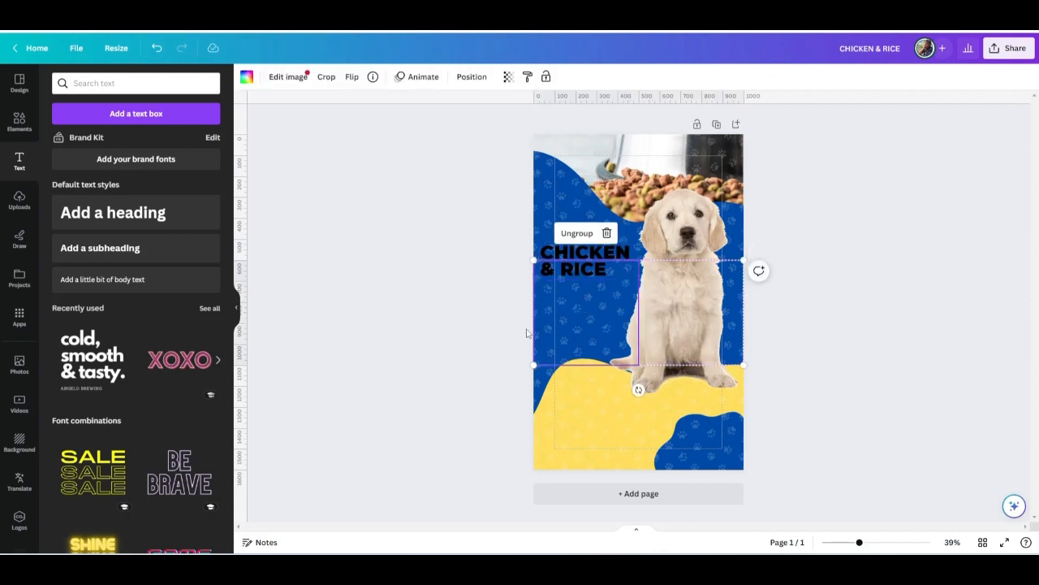
click(512, 307)
click(578, 262)
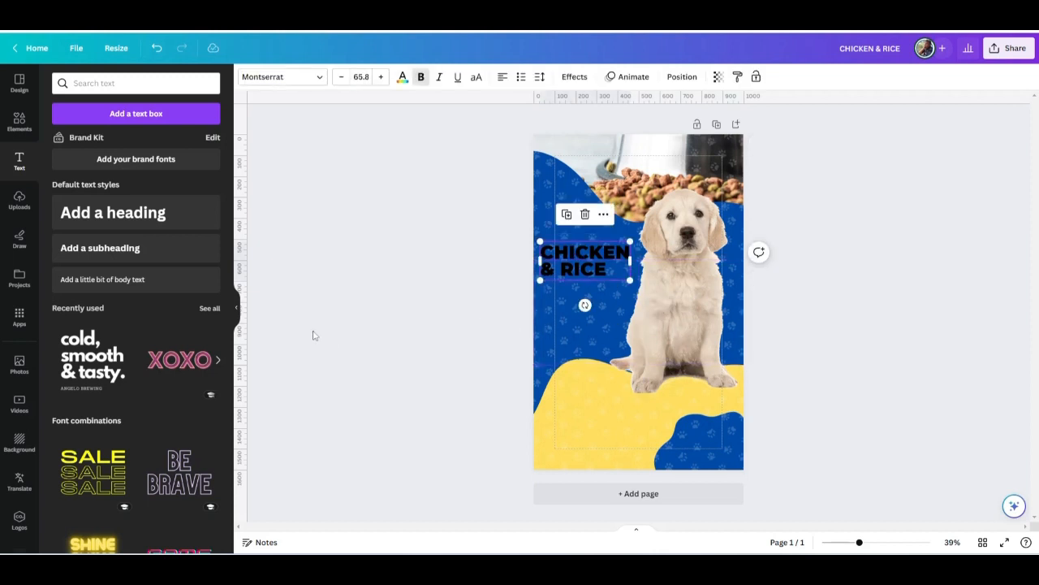
click(315, 335)
Ungroup the paw-print row that crosses the puppy's body
click(675, 319)
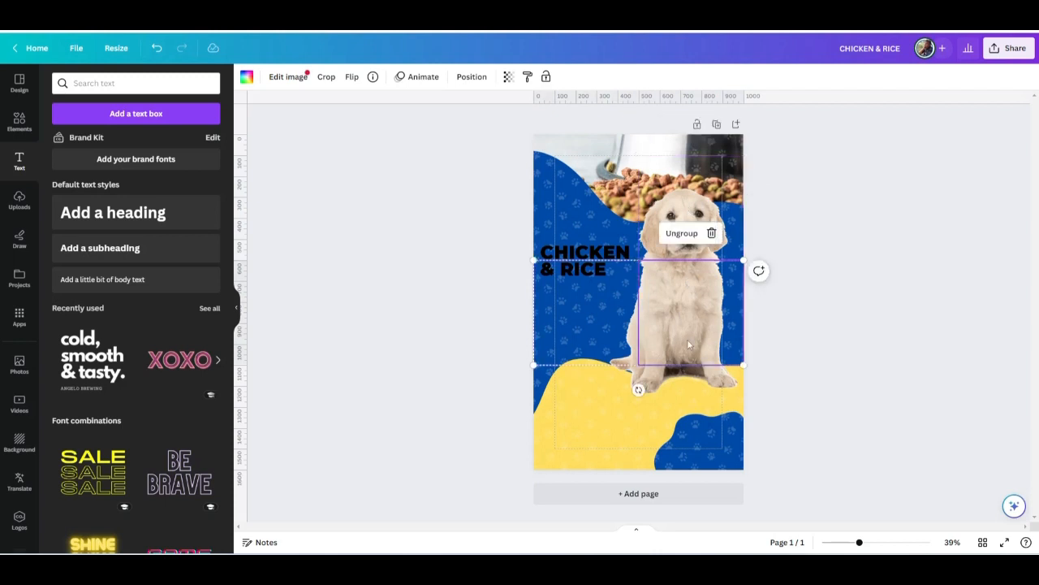
click(680, 234)
click(670, 319)
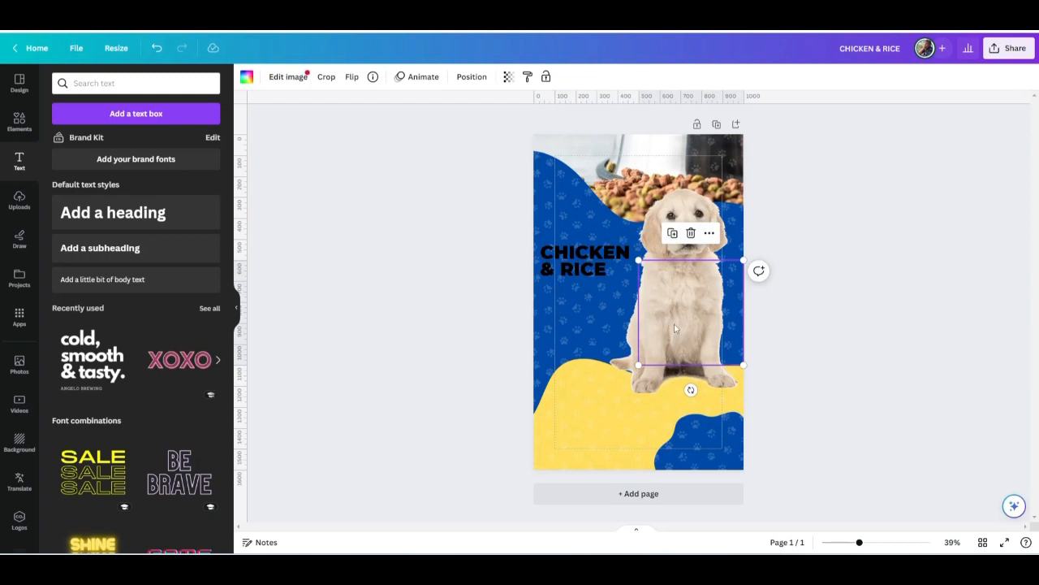
Scale the puppy cutout down to about 604 x 850 px, keeping its feet in place on the yellow blob
click(673, 325)
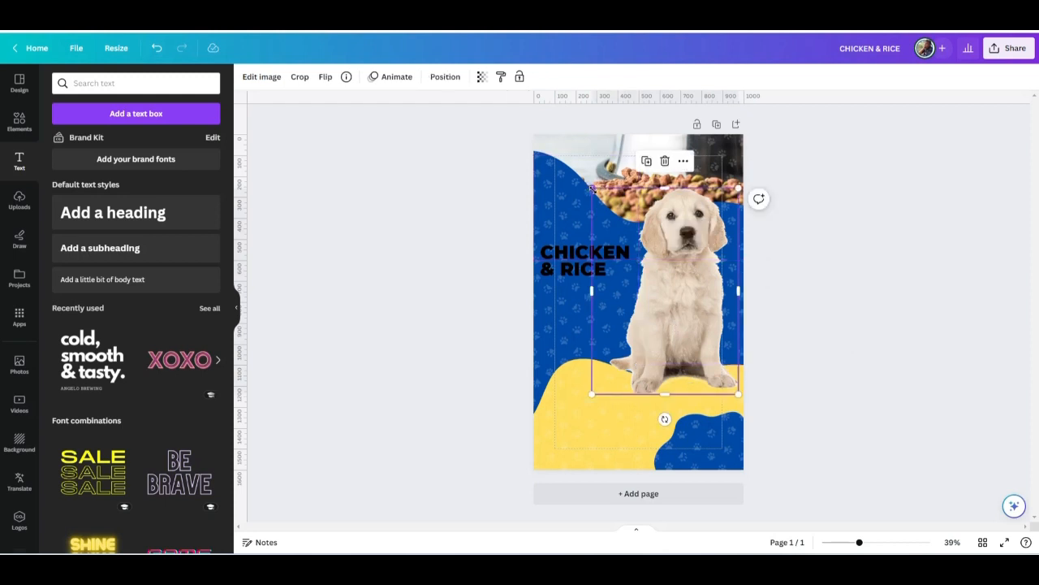
drag(592, 189, 621, 210)
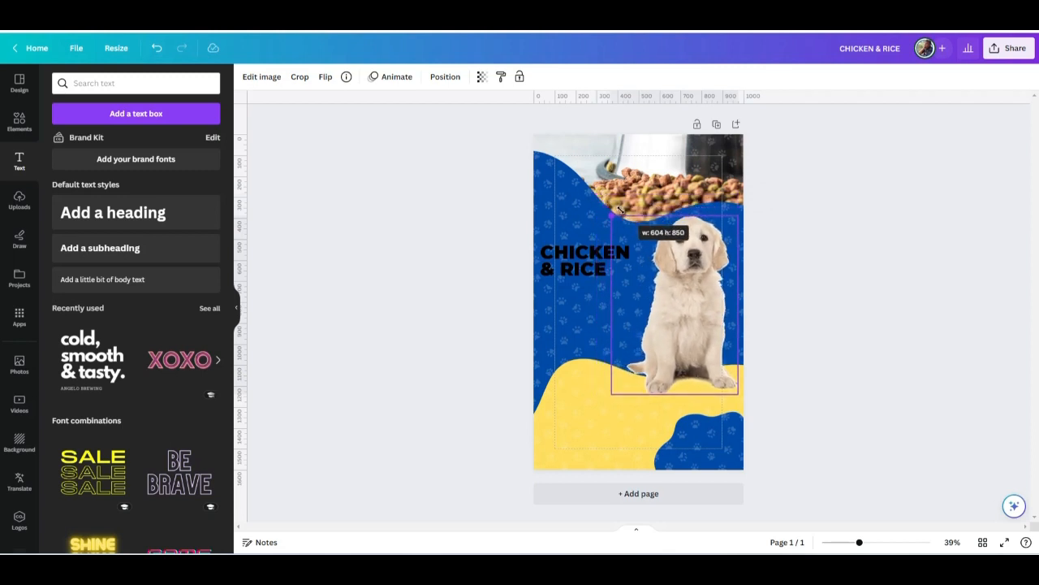
click(471, 277)
click(697, 353)
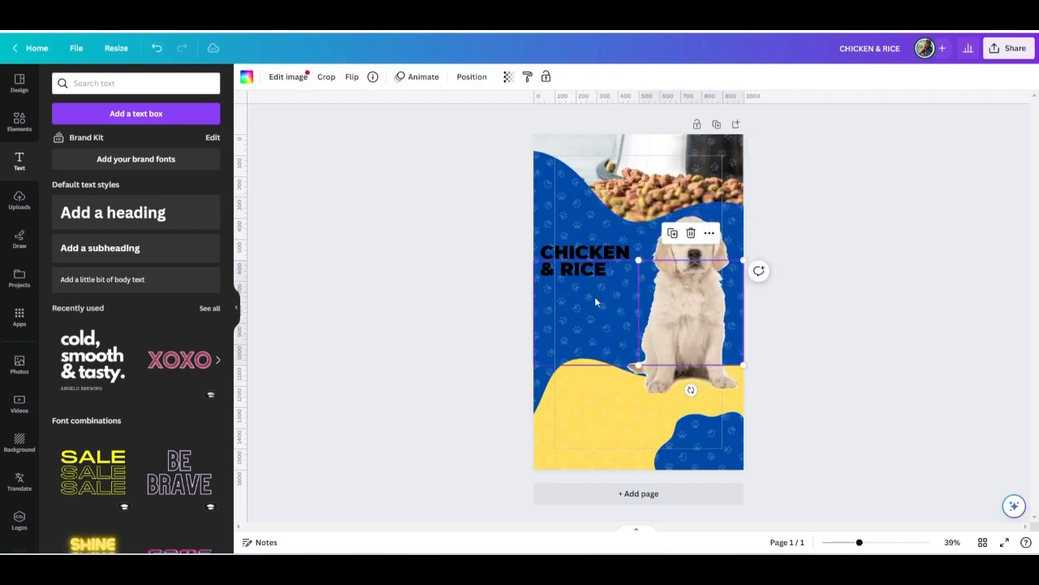
Enlarge the CHICKEN & RICE heading to font size 72, about 469 x 202 px
click(581, 258)
drag(629, 279, 639, 284)
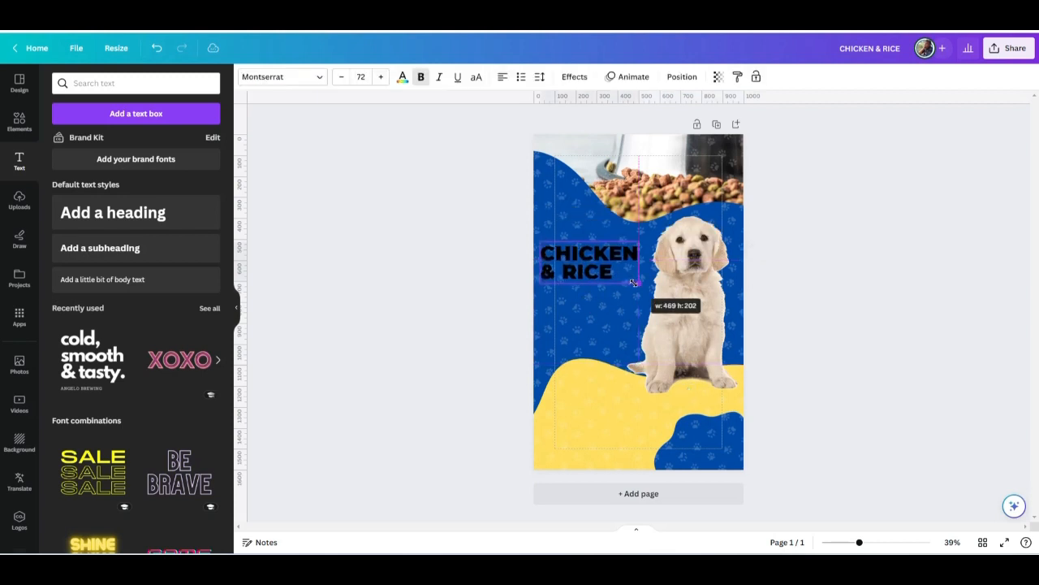
click(413, 288)
Color the CHICKEN & RICE heading with the document's yellow
click(563, 279)
click(402, 77)
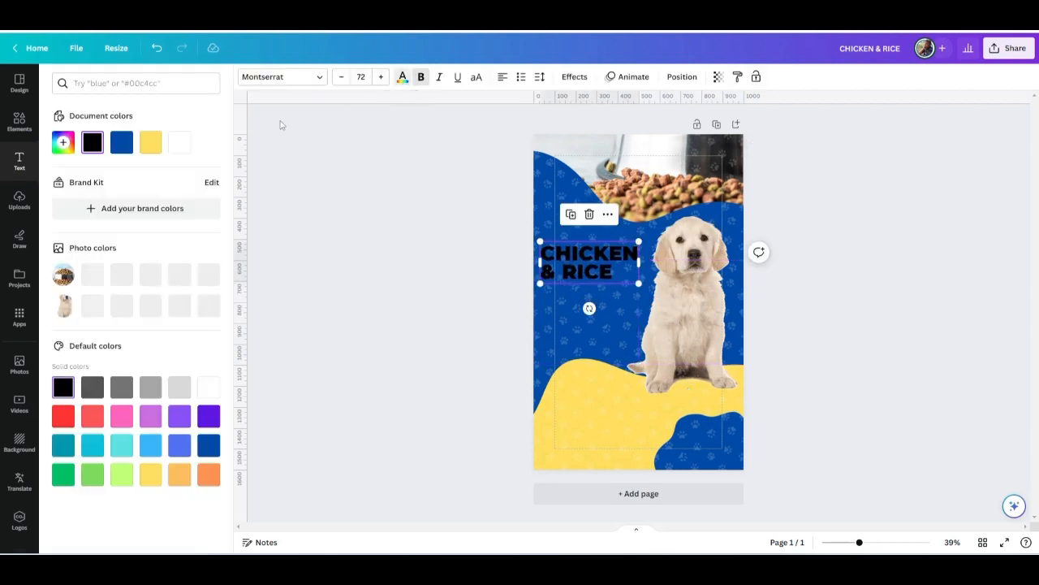
click(149, 144)
click(371, 253)
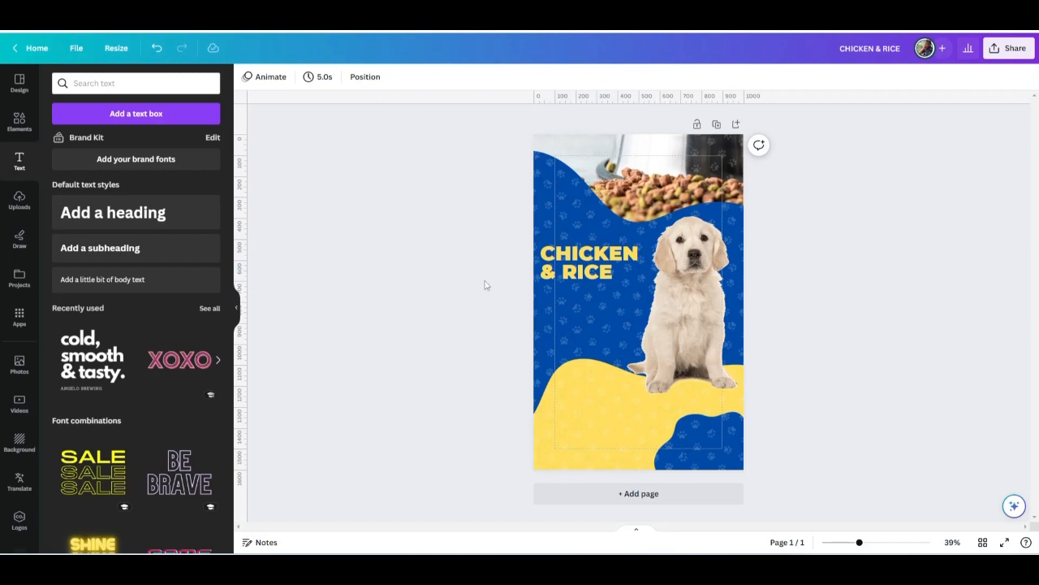
click(594, 275)
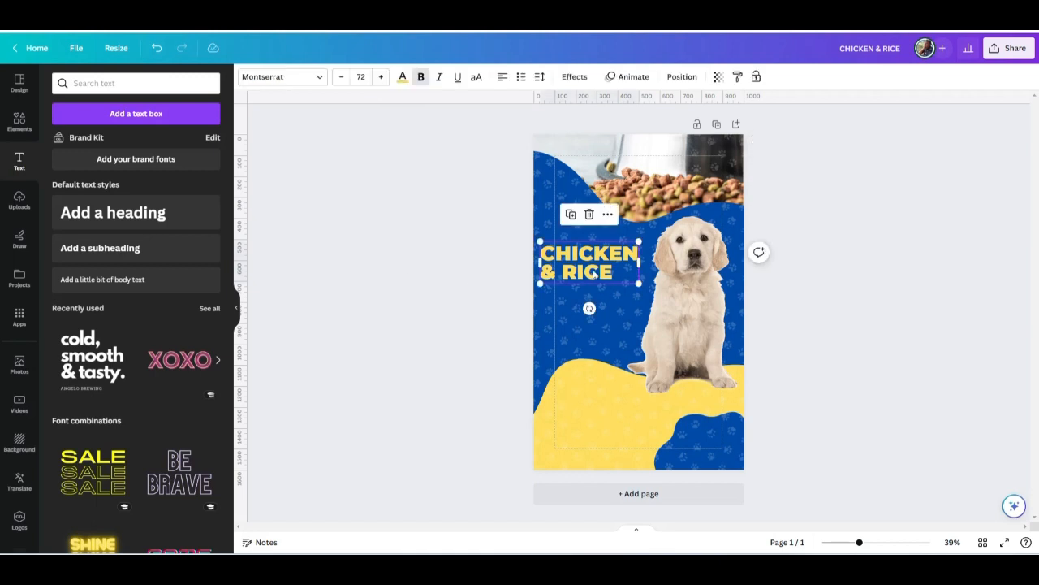
click(449, 302)
click(581, 273)
click(413, 300)
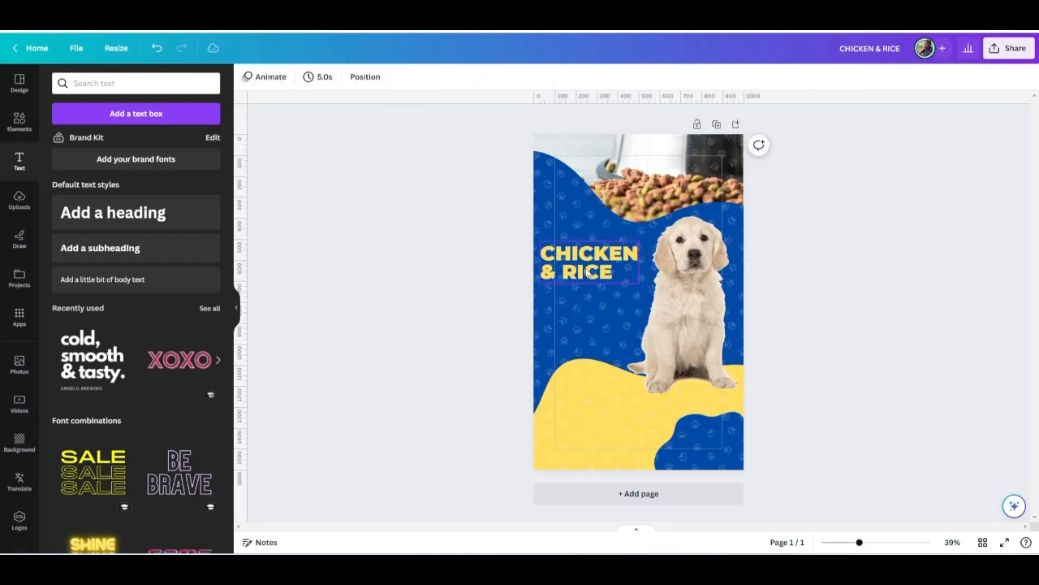
Duplicate the CHICKEN & RICE heading, place the copy just below it and change its text to FORMULA
click(586, 273)
click(572, 215)
drag(567, 274, 566, 312)
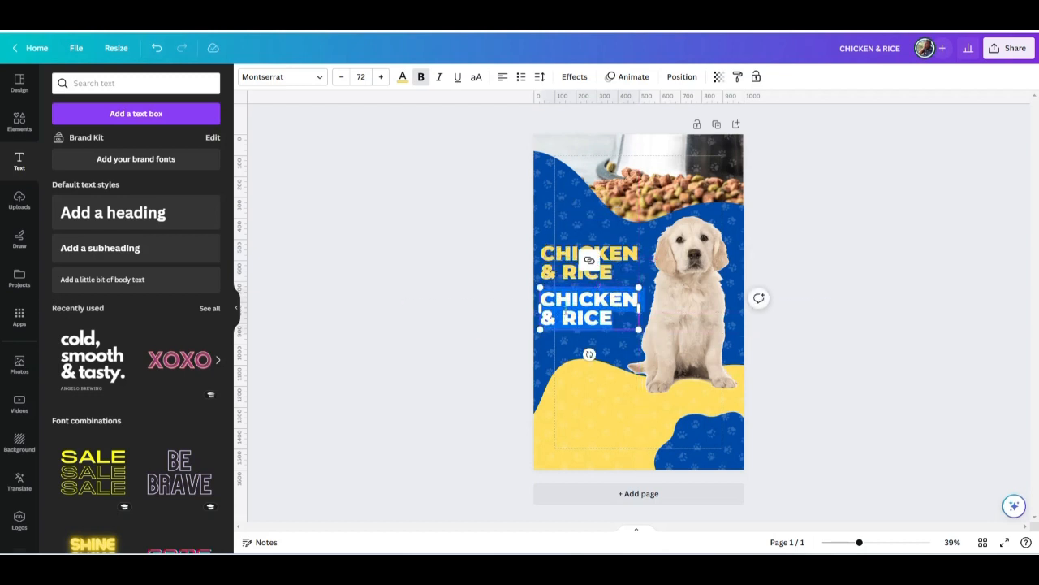
text(FORMULA)
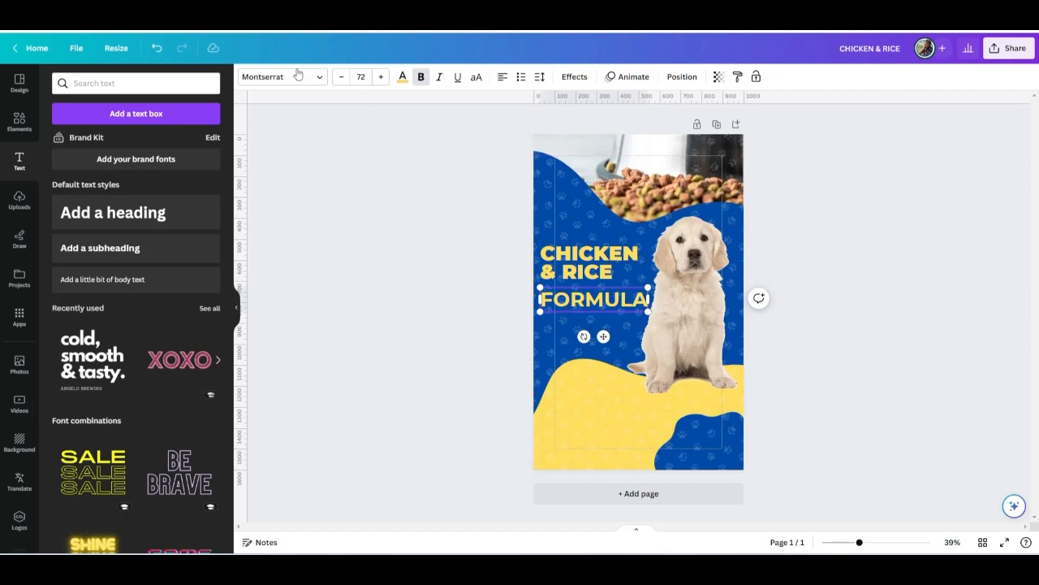
click(399, 309)
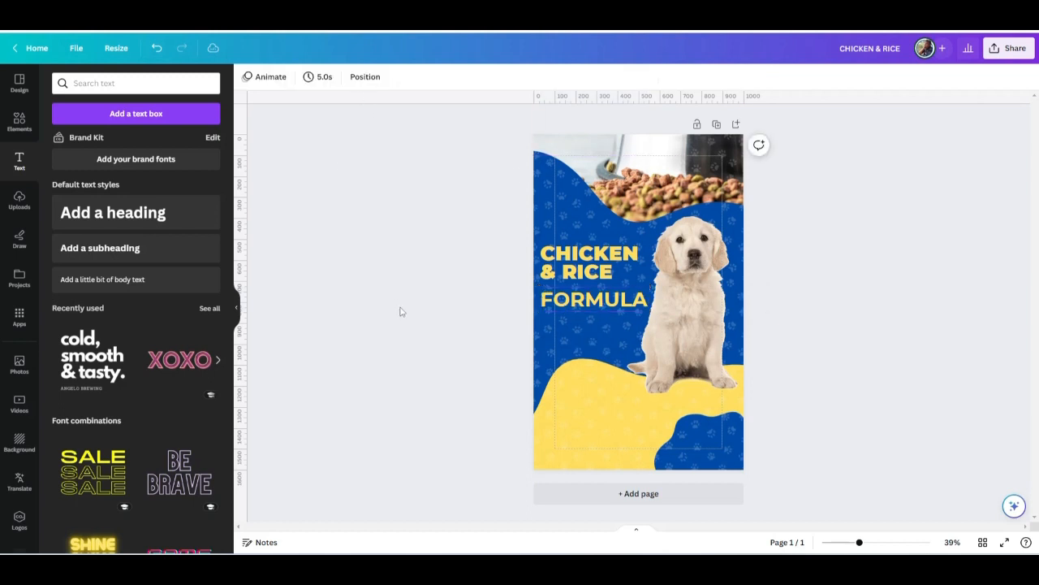
Set the FORMULA text's font to Montserrat Regular
click(574, 304)
click(284, 76)
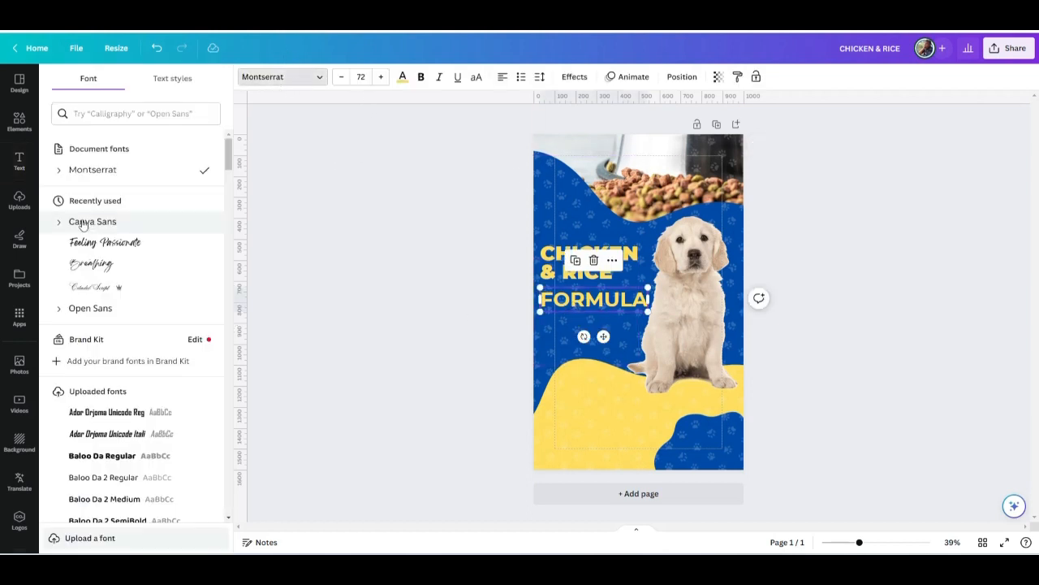
click(58, 170)
click(70, 257)
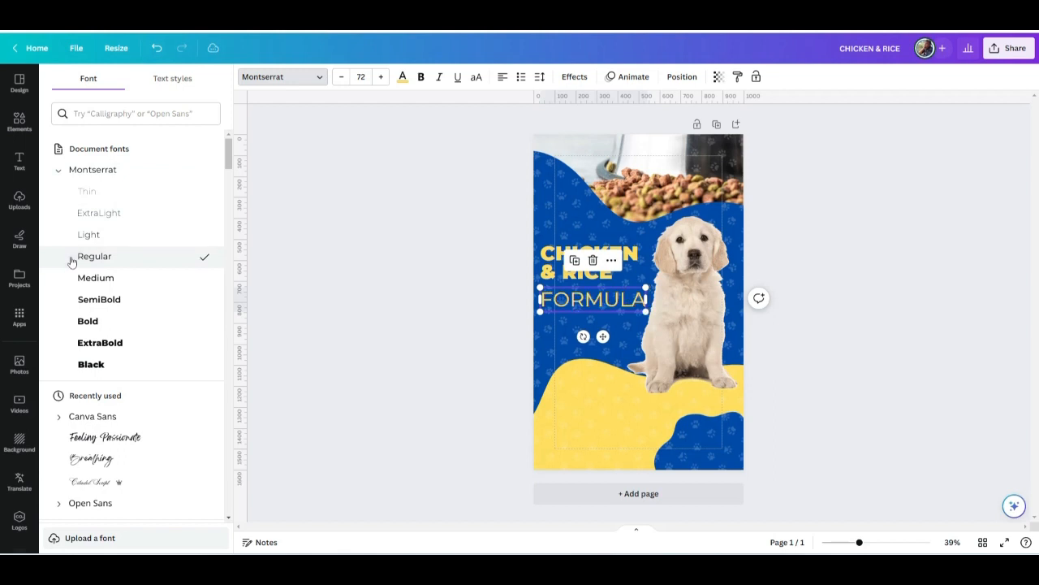
click(349, 300)
Shrink the FORMULA text to font size 37.6 and place it close beneath the CHICKEN & RICE heading
click(560, 305)
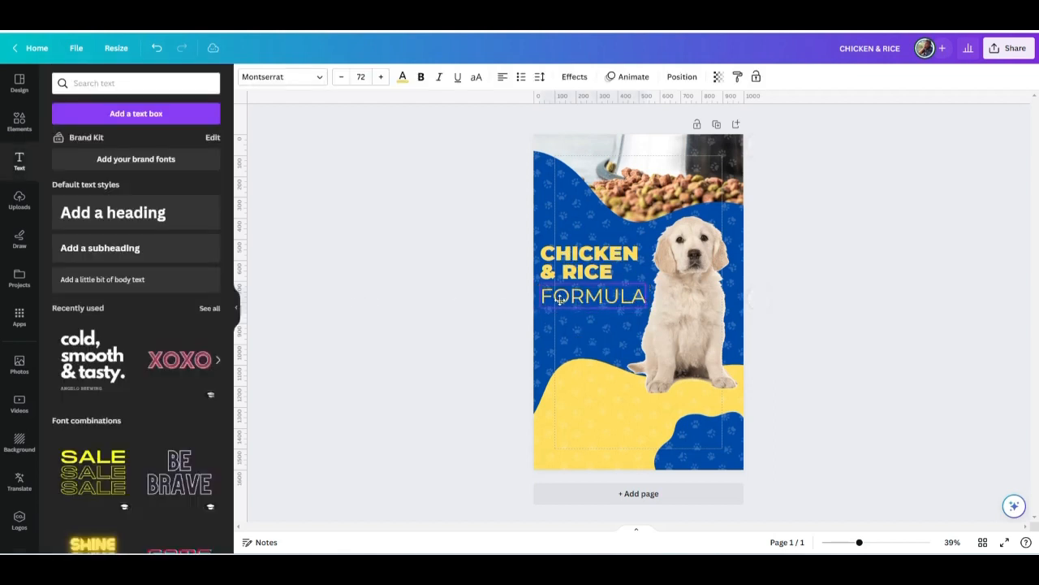
drag(645, 312, 595, 285)
click(428, 288)
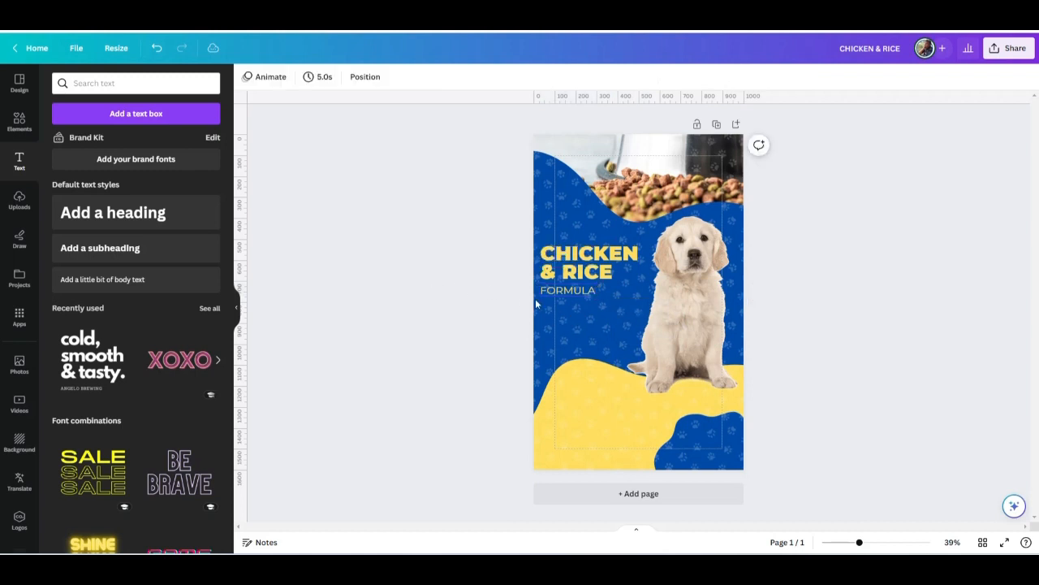
click(555, 299)
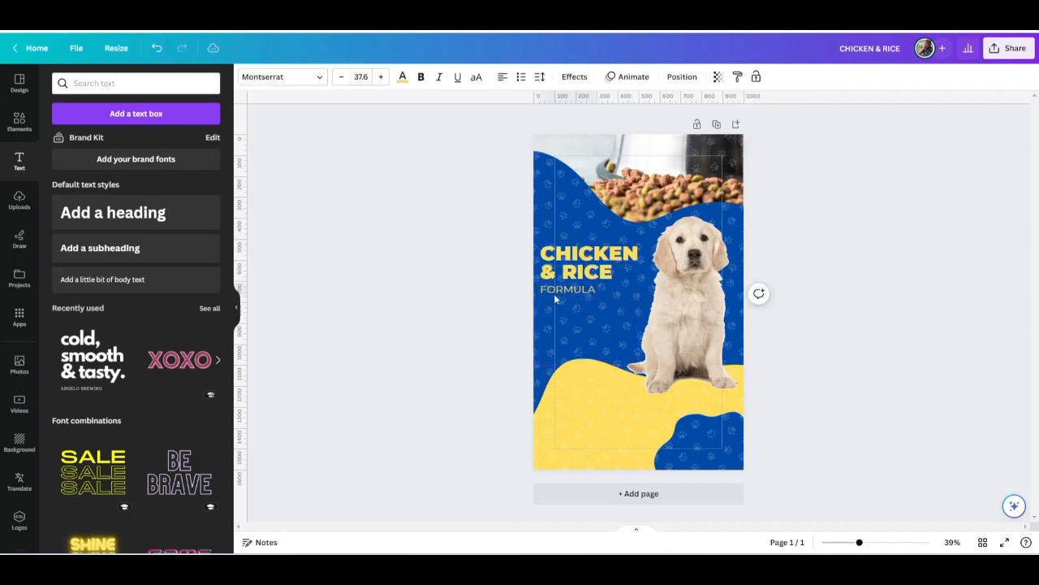
Nudge the FORMULA text so it lines up with the left edge of the CHICKEN & RICE heading
click(467, 305)
click(565, 295)
click(448, 295)
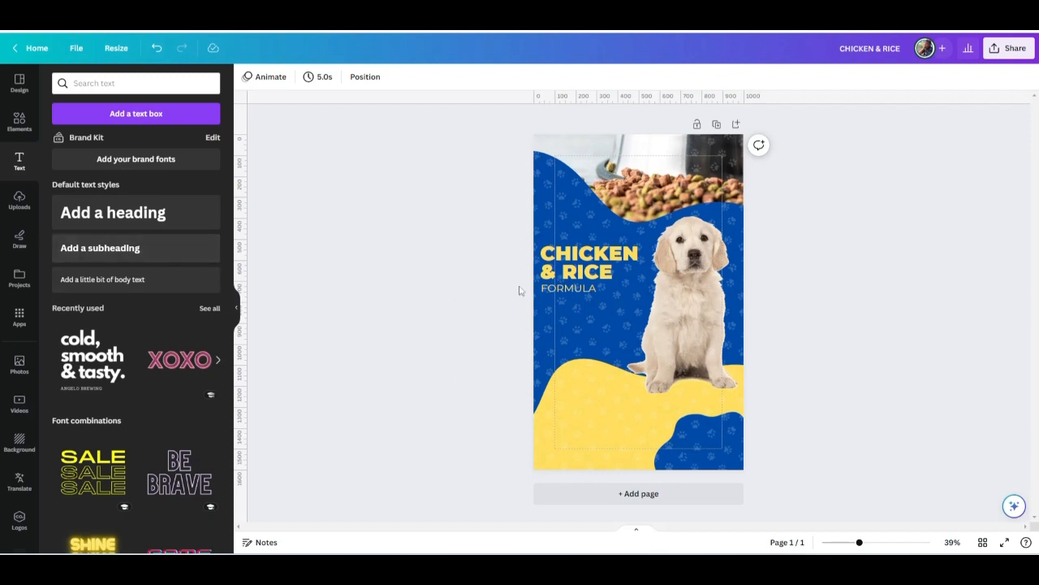
Duplicate the FORMULA text onto the lower-right blue blob and change the copy's wording to 500g
click(569, 289)
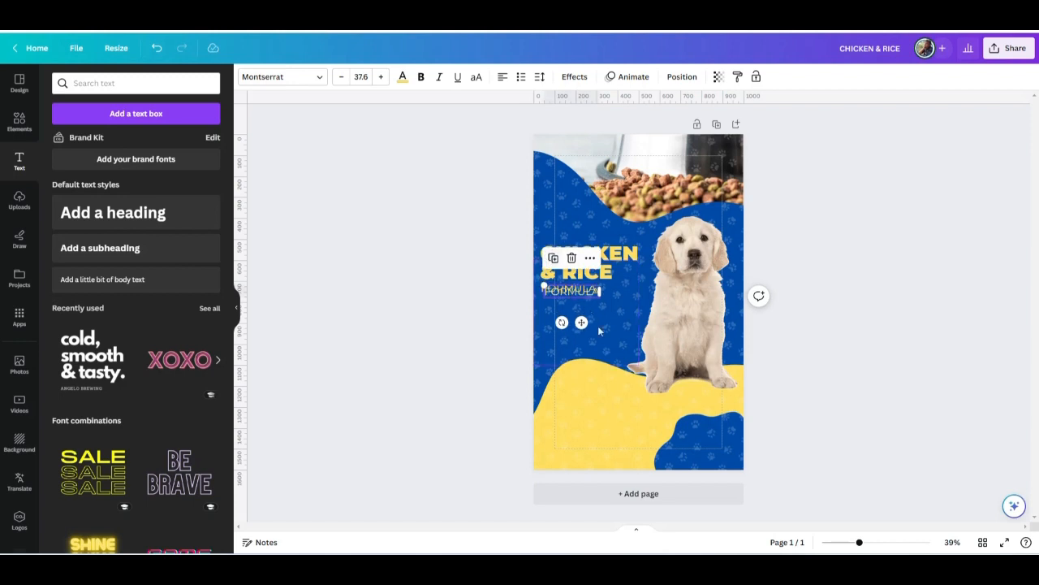
drag(582, 323, 712, 473)
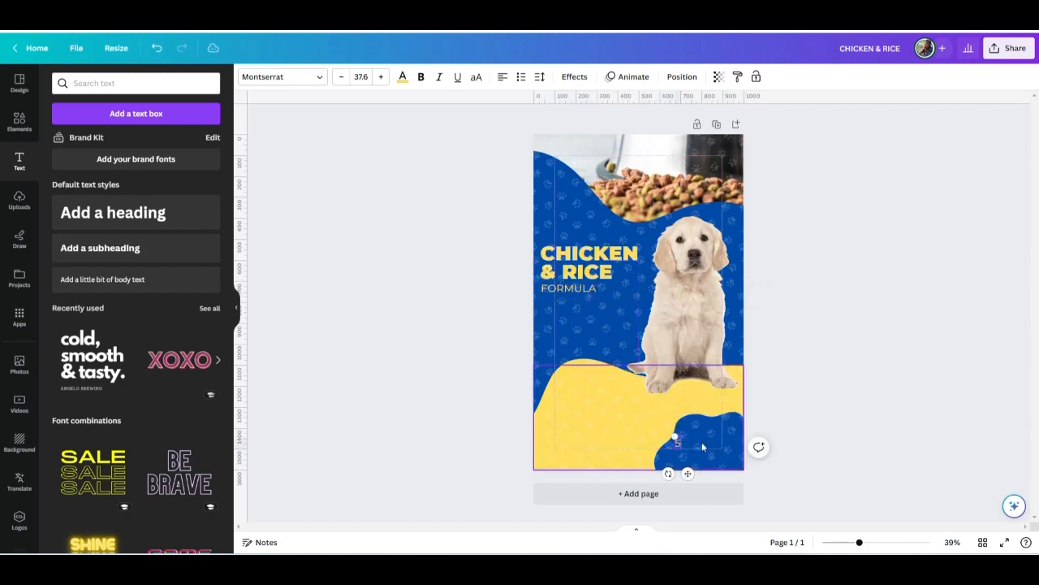
text(500g)
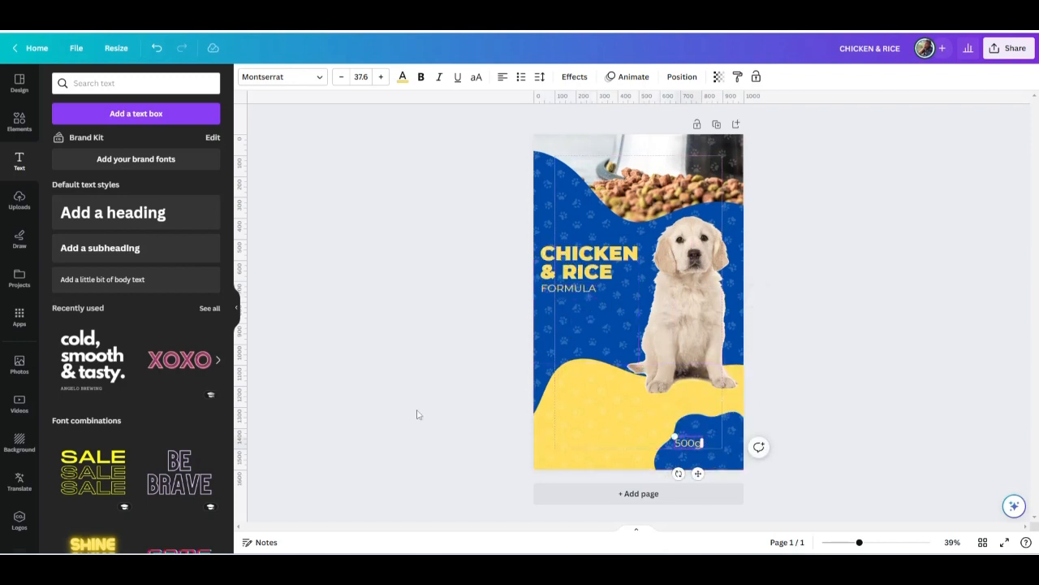
click(420, 415)
Shrink the 500g text and place it near the design's bottom-right corner on the blue blob
click(696, 443)
drag(698, 443, 714, 454)
click(615, 446)
click(708, 441)
click(462, 448)
click(460, 457)
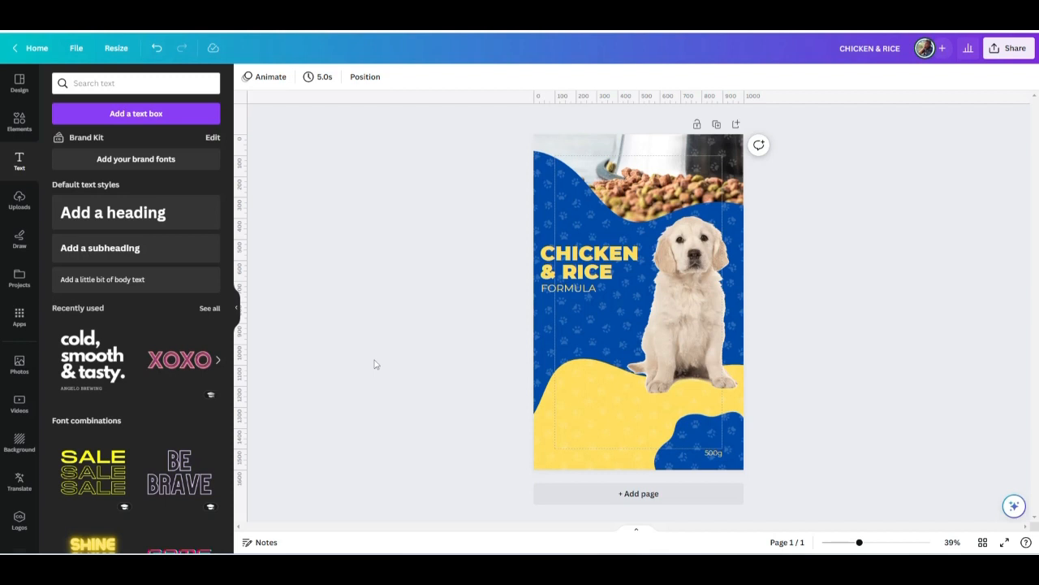
Move the CHICKEN & RICE heading and the FORMULA text down together, keeping their left alignment
click(566, 268)
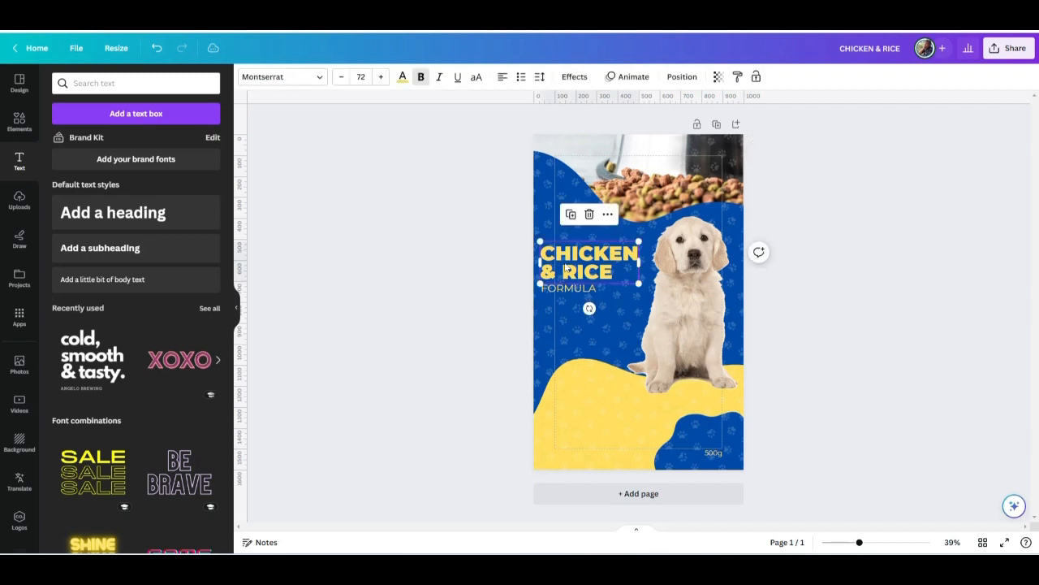
shift+click(566, 288)
drag(566, 265, 566, 294)
click(436, 284)
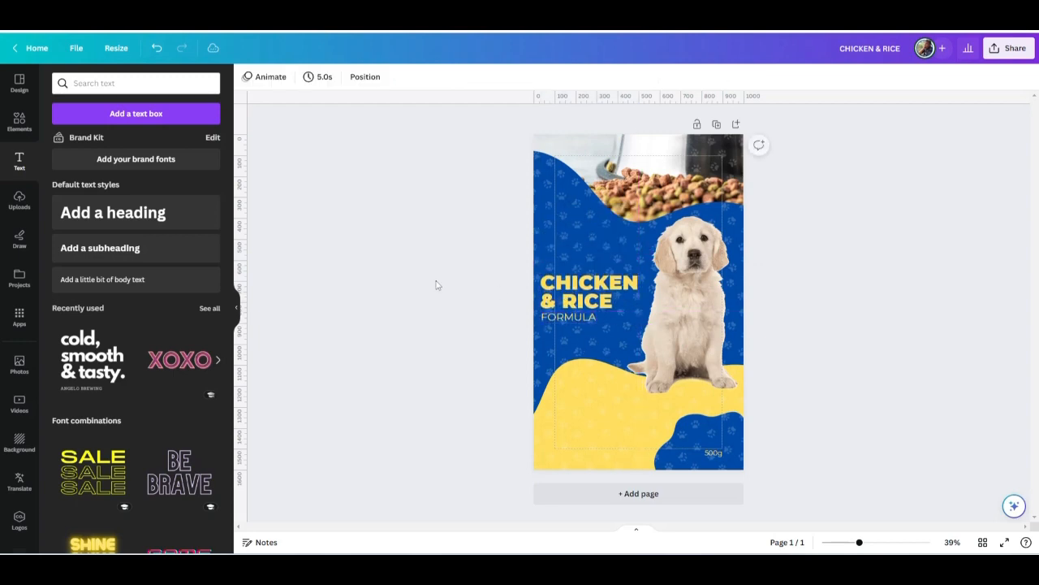
Search the elements for "dog logo" graphics and add the solid round logo with a dog and cat
click(19, 121)
triple_click(161, 83)
key(BackSpace)
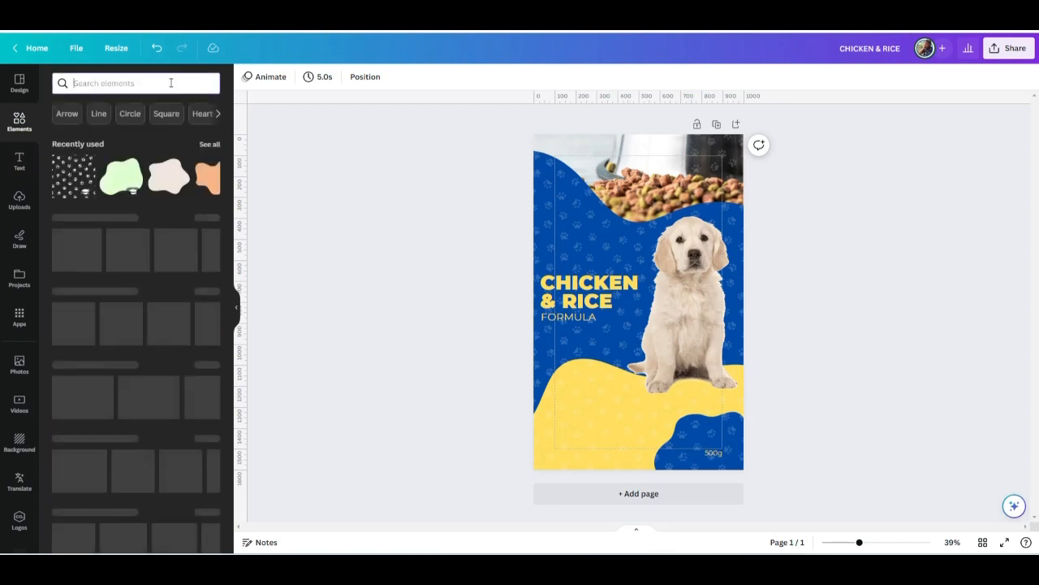
text(dog logo)
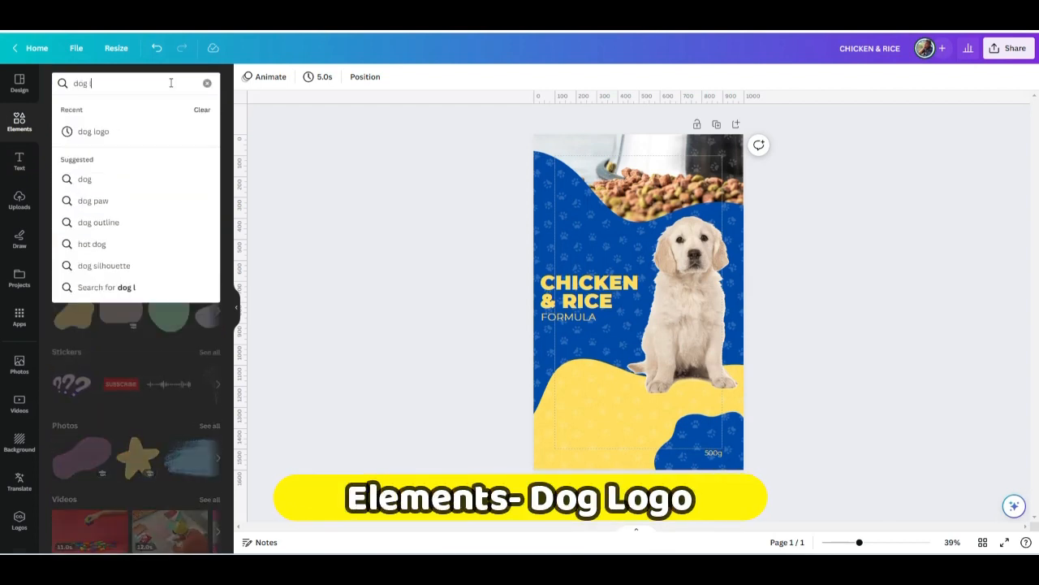
key(Return)
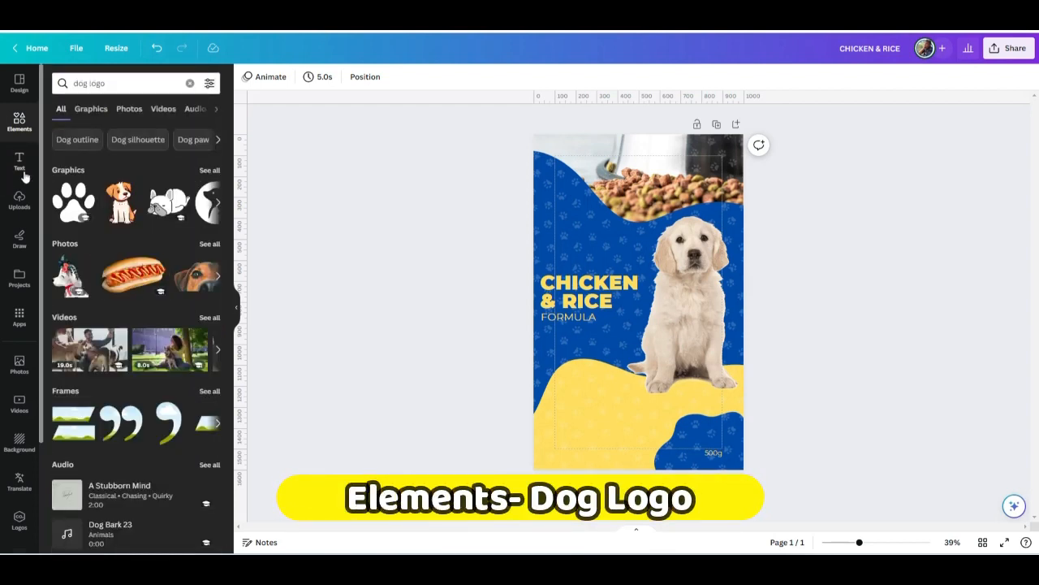
click(206, 169)
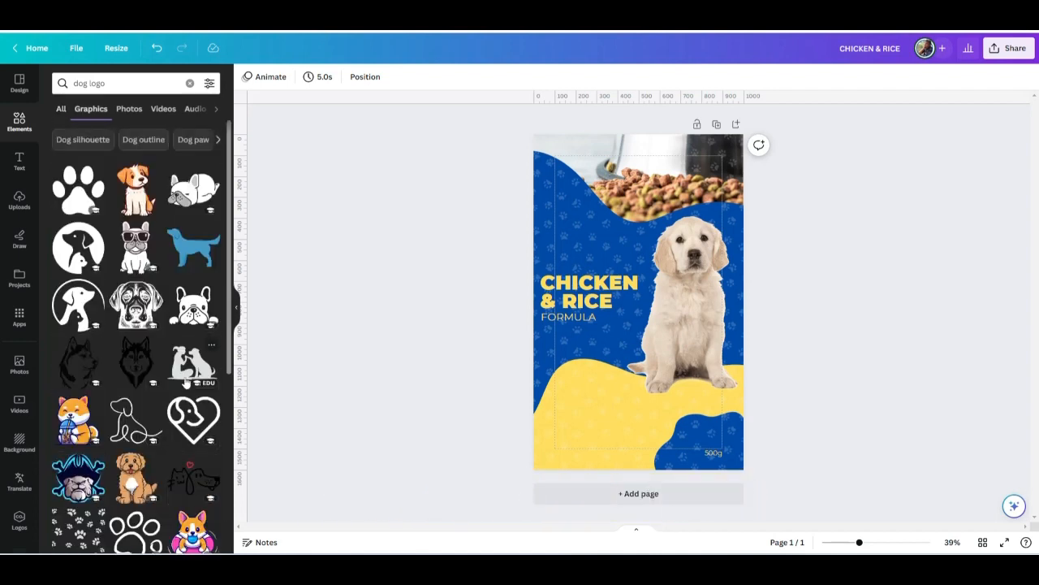
click(79, 256)
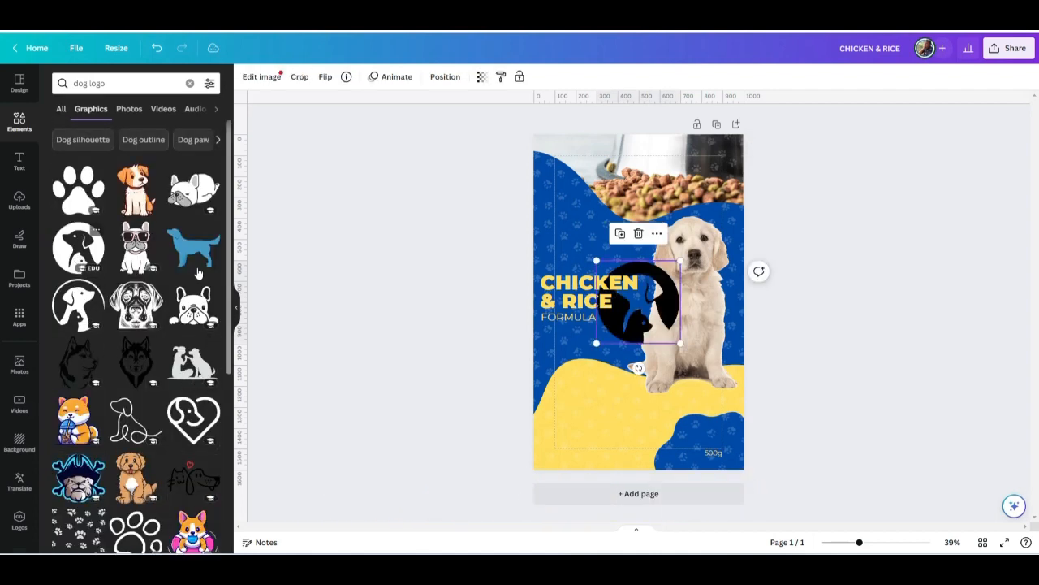
Recolor the round dog logo with the document's yellow
click(247, 77)
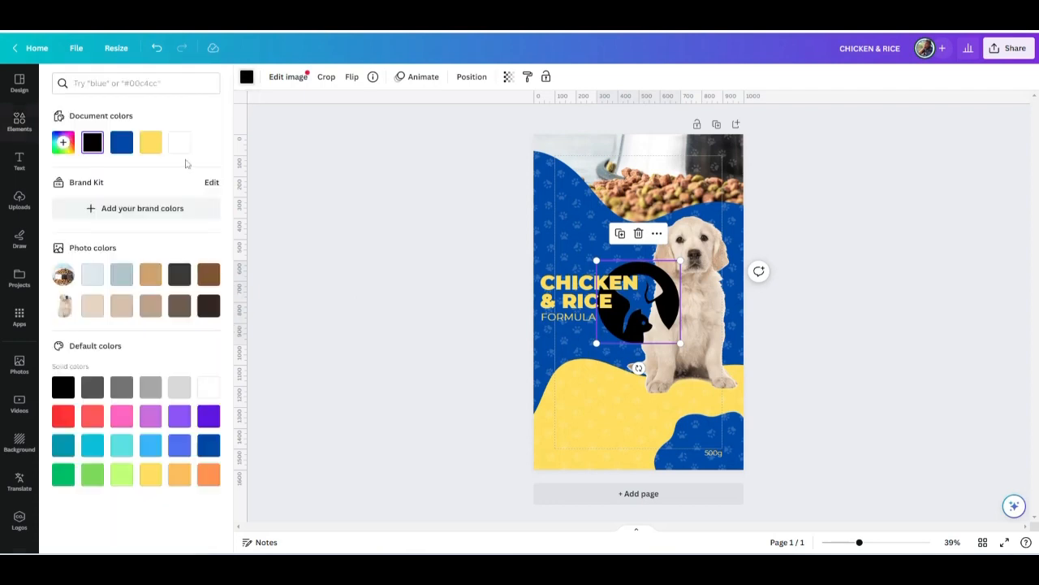
click(150, 142)
click(606, 331)
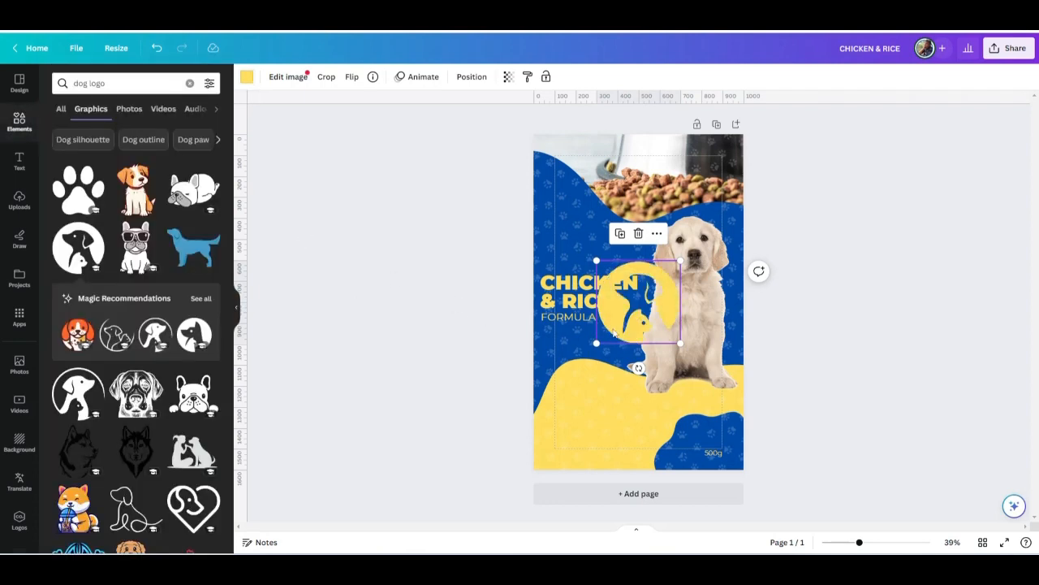
Shrink the dog logo to a small badge and place it just above the start of the CHICKEN & RICE heading
drag(596, 345, 552, 260)
click(487, 307)
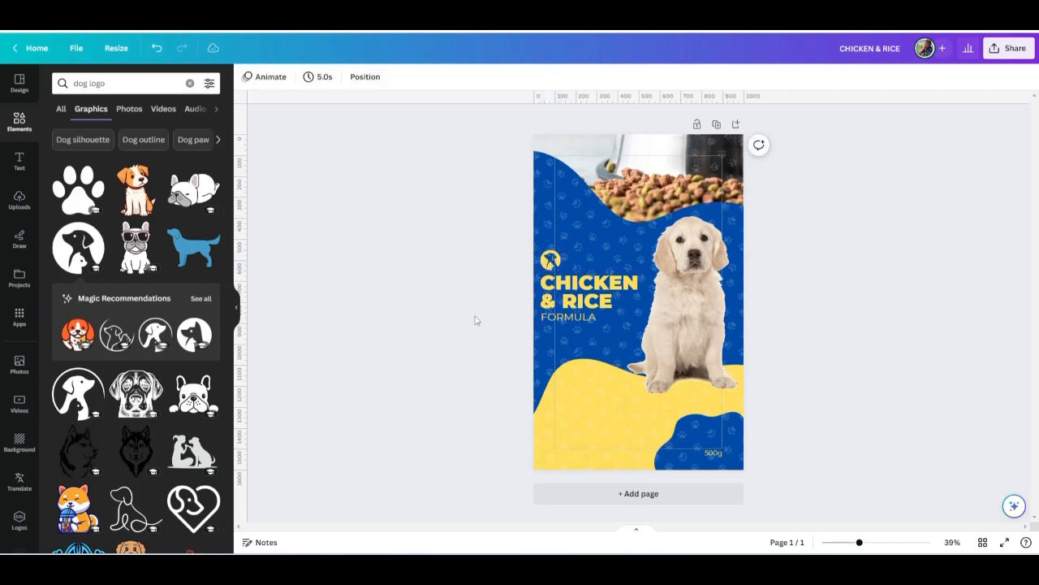
click(551, 261)
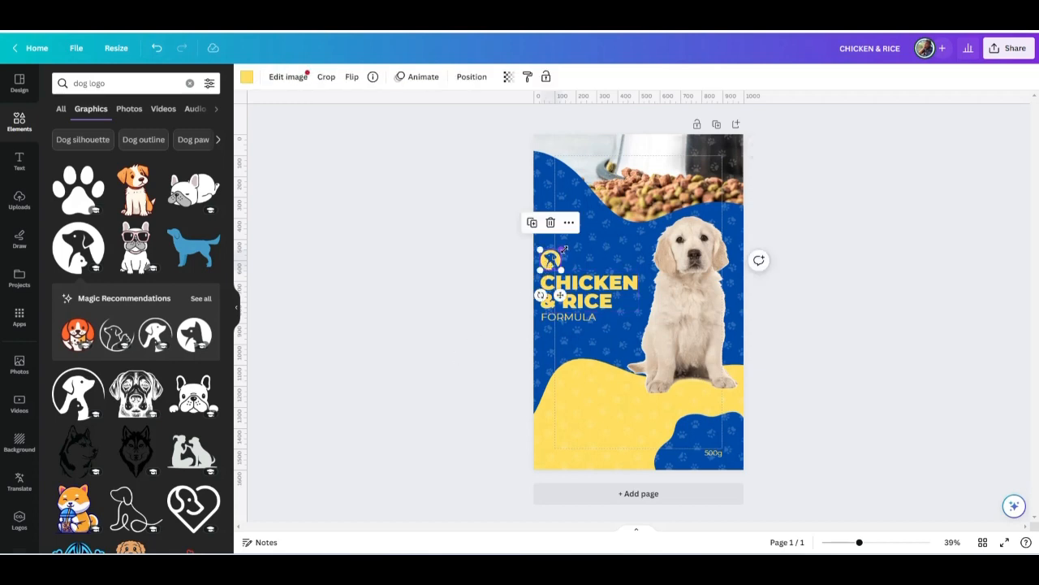
click(454, 306)
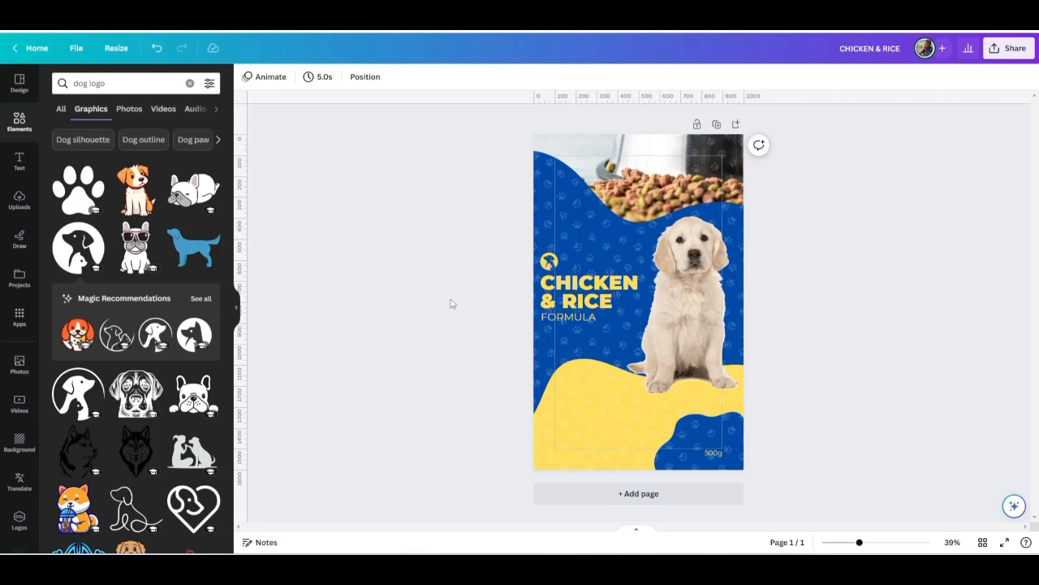
click(549, 325)
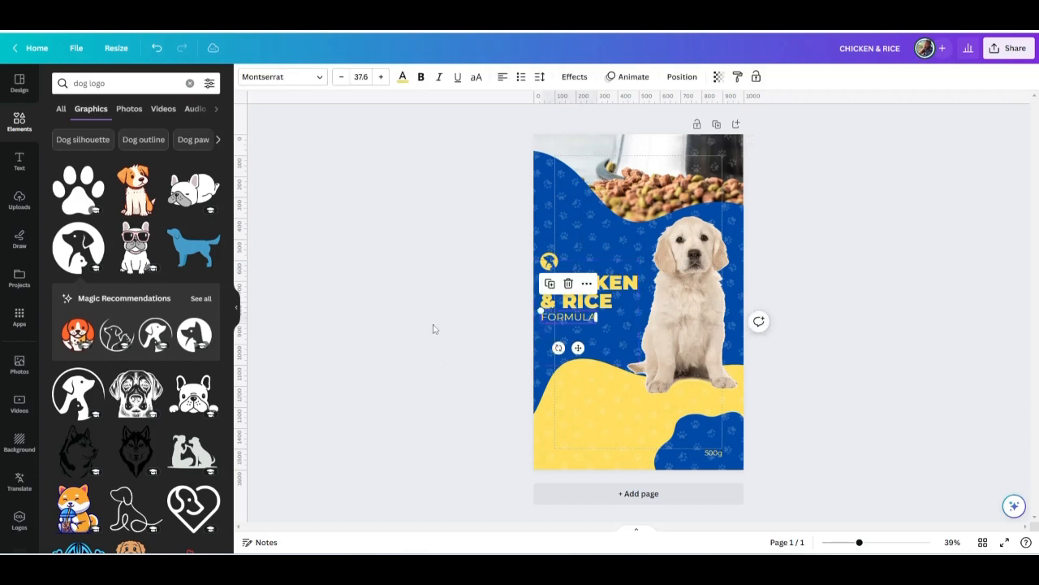
click(431, 333)
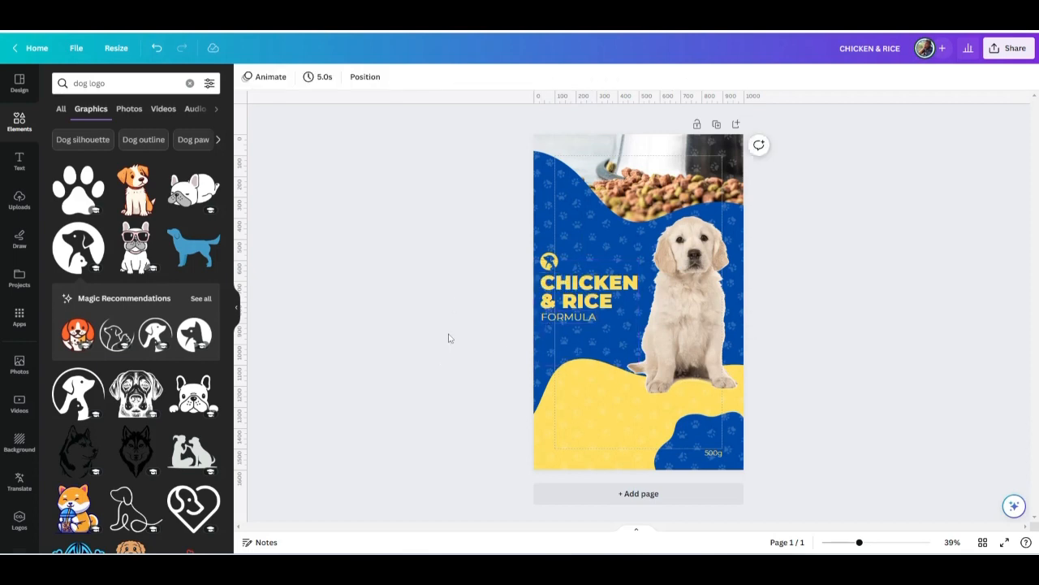
Search the graphics for "ribbon", narrow to the related Gold ribbon search, and add the vertical gold banner with a notched end
click(190, 83)
text(ribbon)
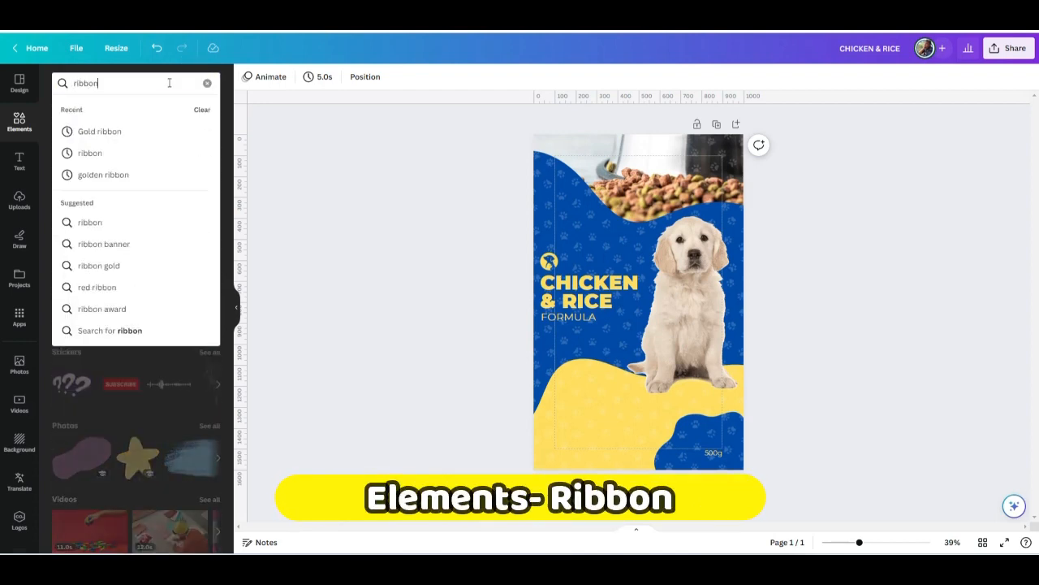
key(Return)
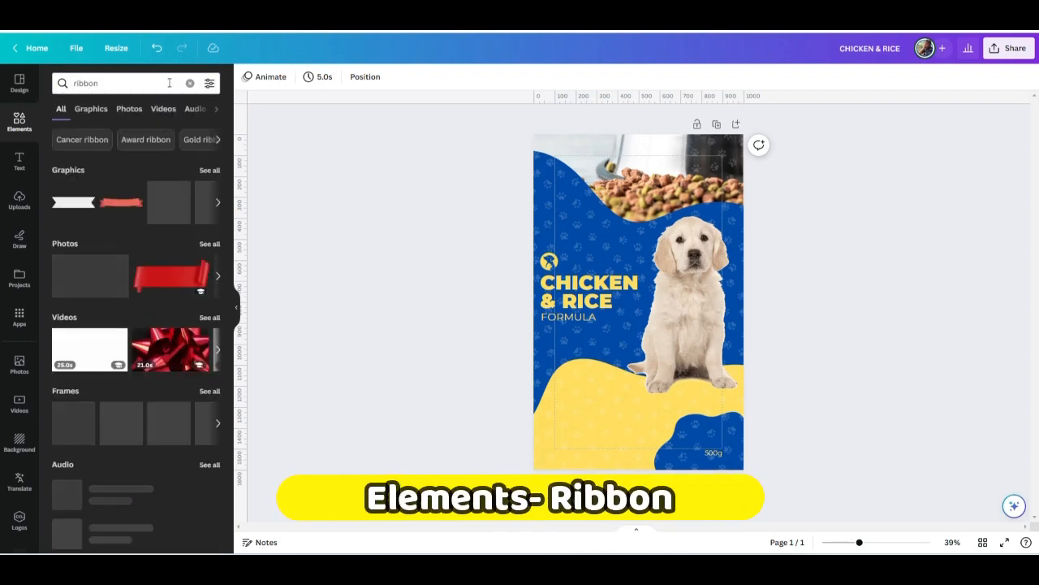
click(209, 171)
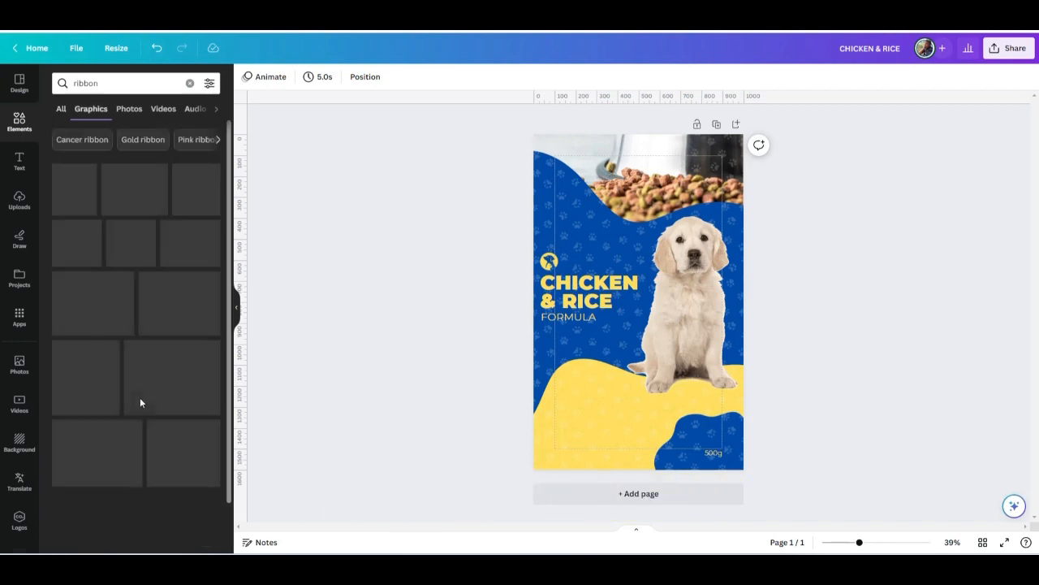
scroll(140, 397, down, 10)
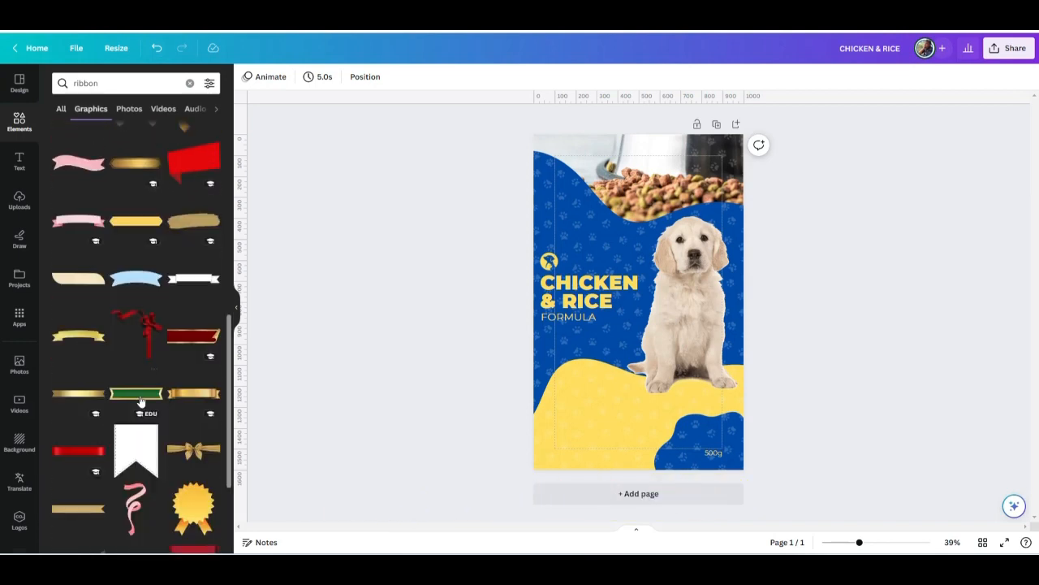
scroll(139, 400, down, 5)
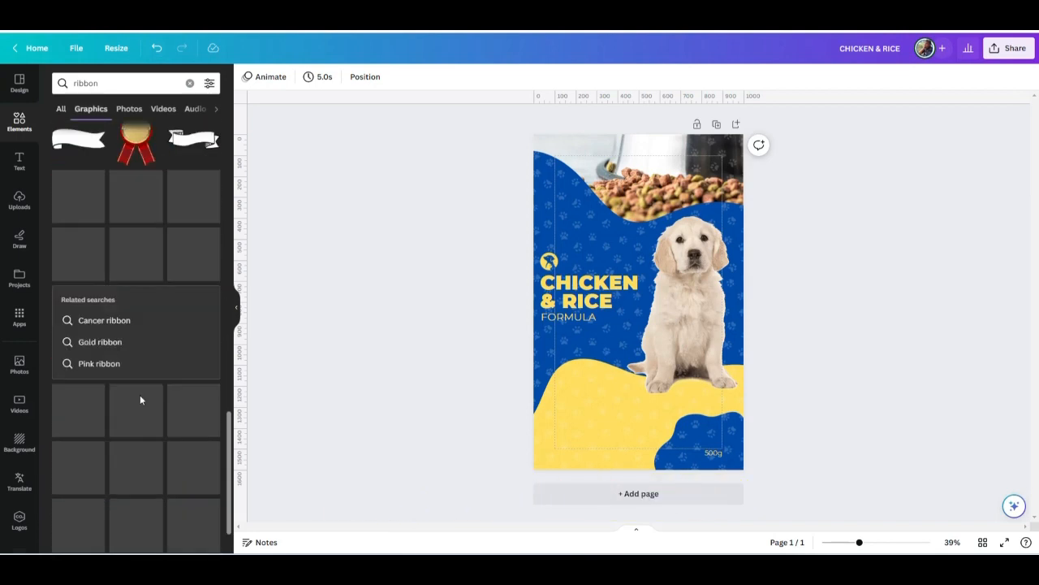
click(111, 350)
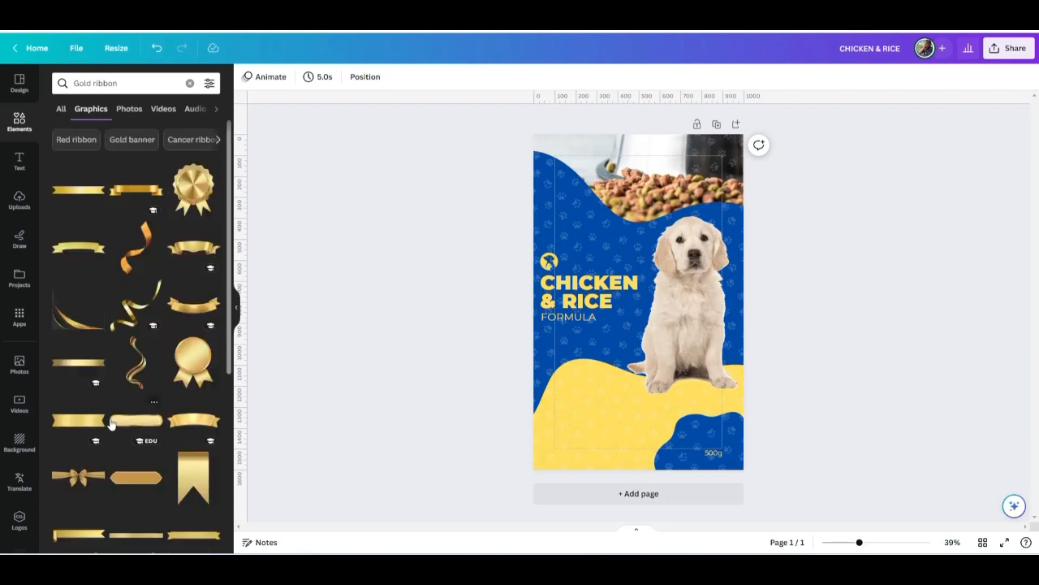
scroll(128, 423, down, 2)
click(194, 315)
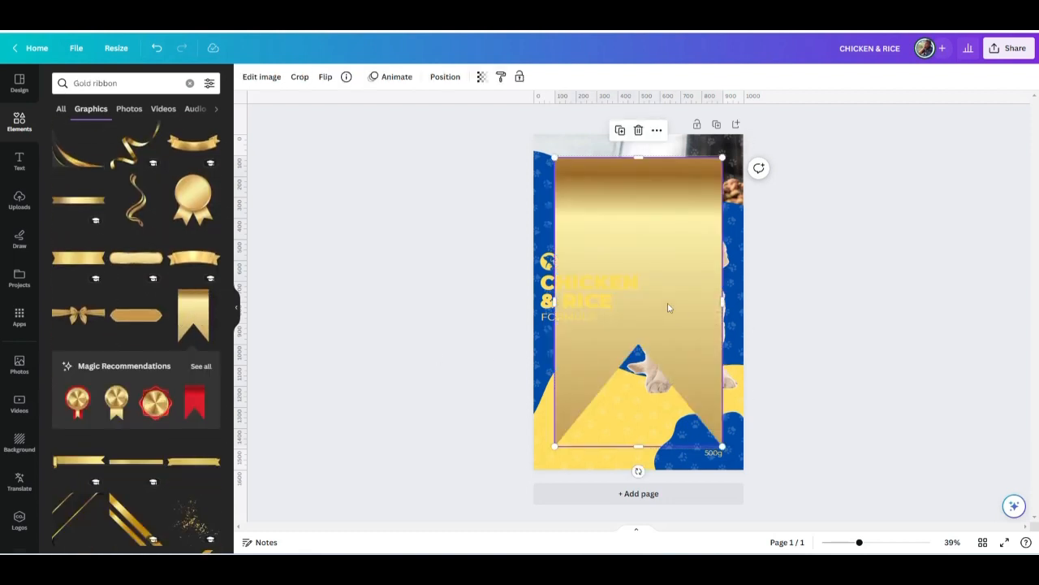
Shrink the gold ribbon and hang it from the design's top edge, left-aligned with the CHICKEN & RICE heading
drag(668, 304, 650, 280)
drag(708, 424, 604, 236)
click(464, 265)
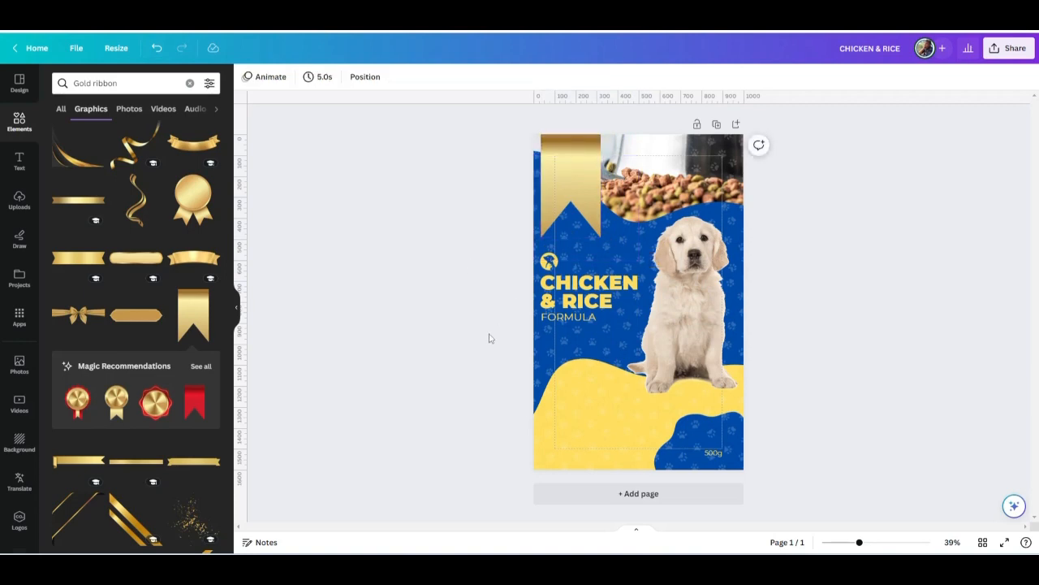
Move the dog logo, CHICKEN & RICE heading and FORMULA text slightly down together
click(550, 262)
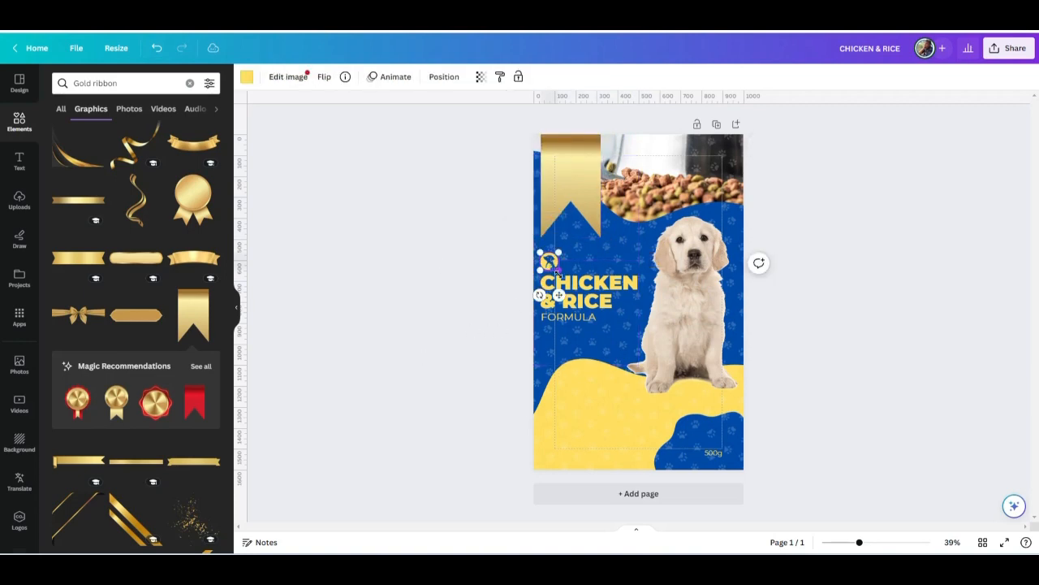
click(565, 282)
shift+click(578, 319)
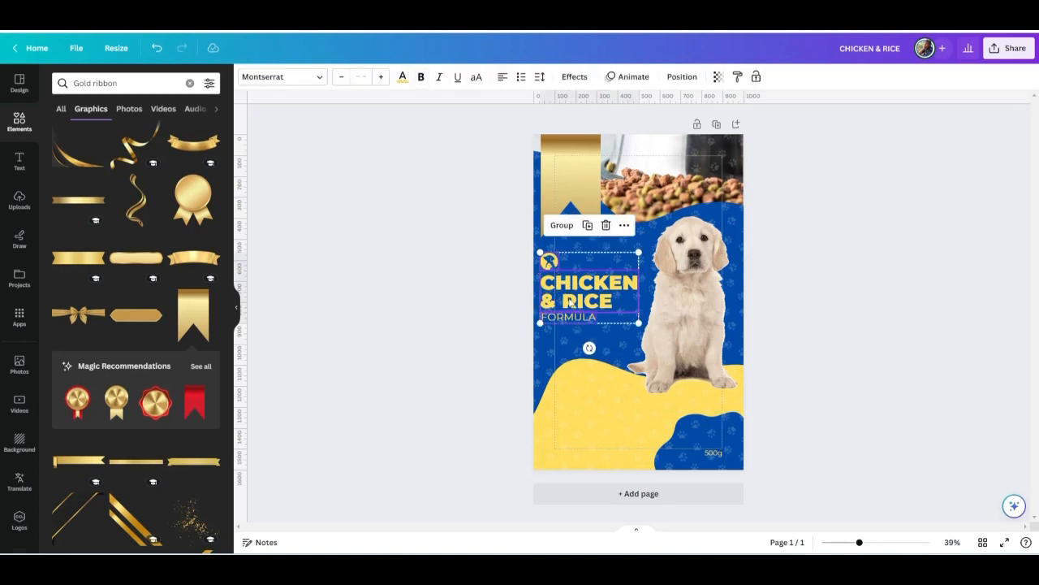
drag(571, 302, 571, 316)
Enlarge the gold ribbon proportionally to about 316 x 545 px, keeping it at the design's top edge
click(571, 196)
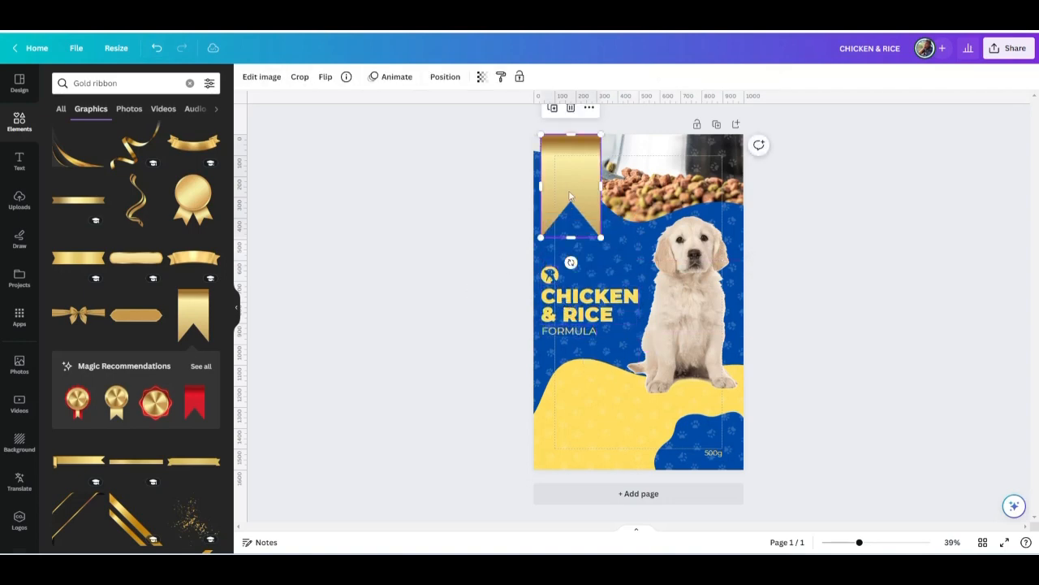
drag(600, 237, 606, 247)
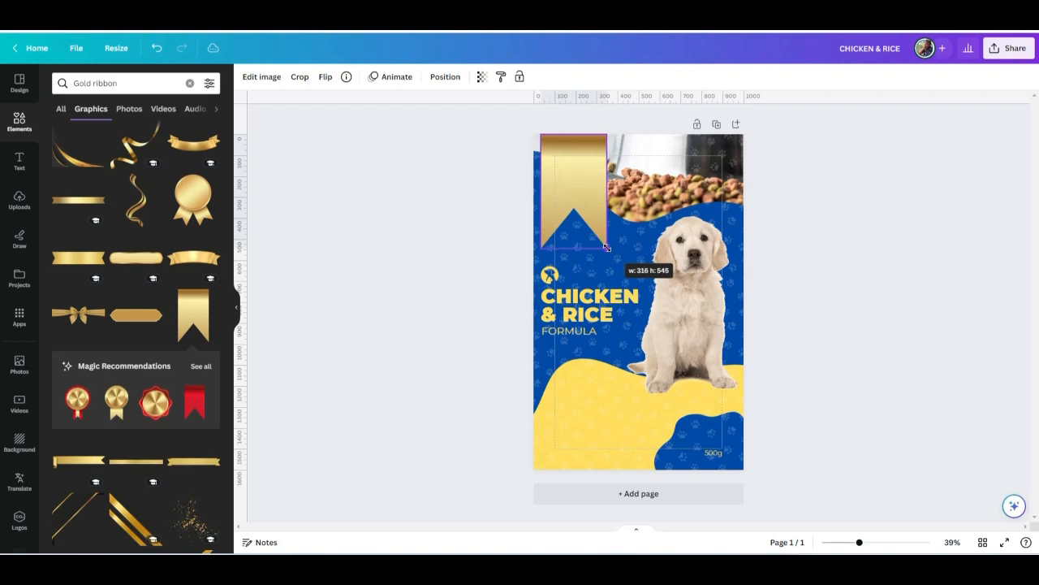
click(449, 270)
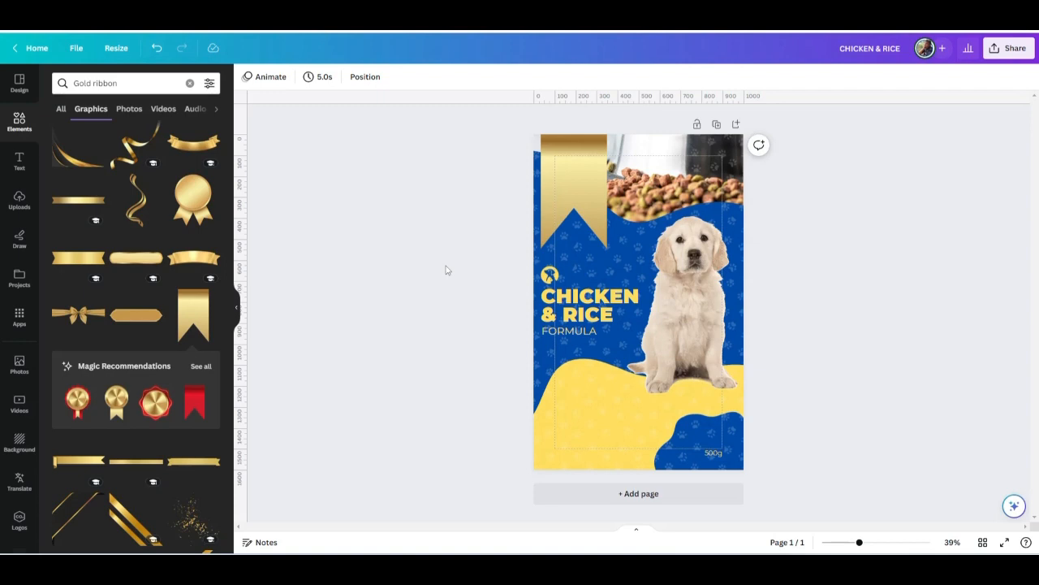
Duplicate the FORMULA text above the CHICKEN & RICE heading and change the copy's wording to FOR PUPPIES
click(569, 331)
drag(568, 331, 611, 266)
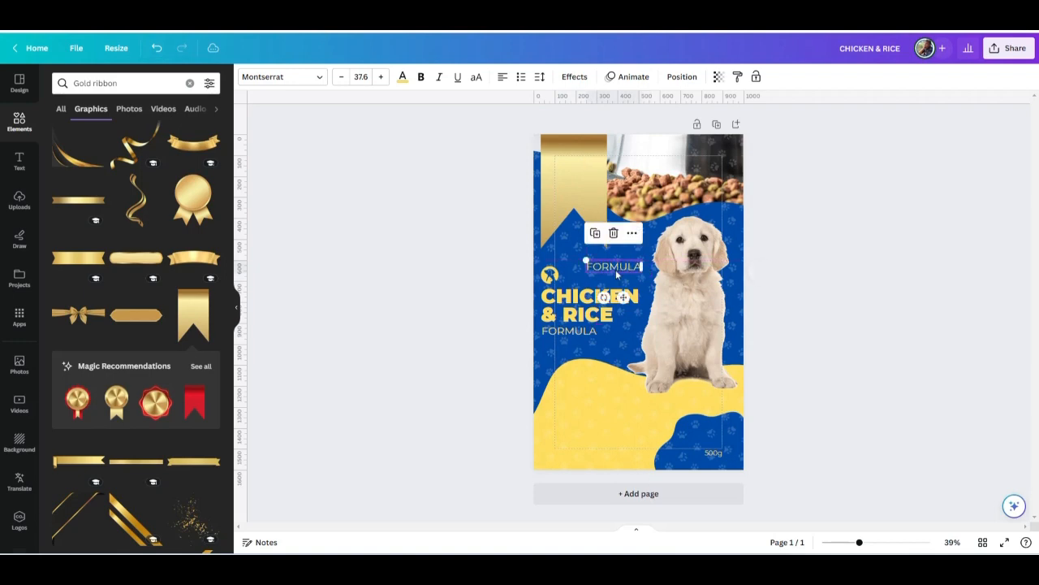
double_click(617, 268)
text(FOR)
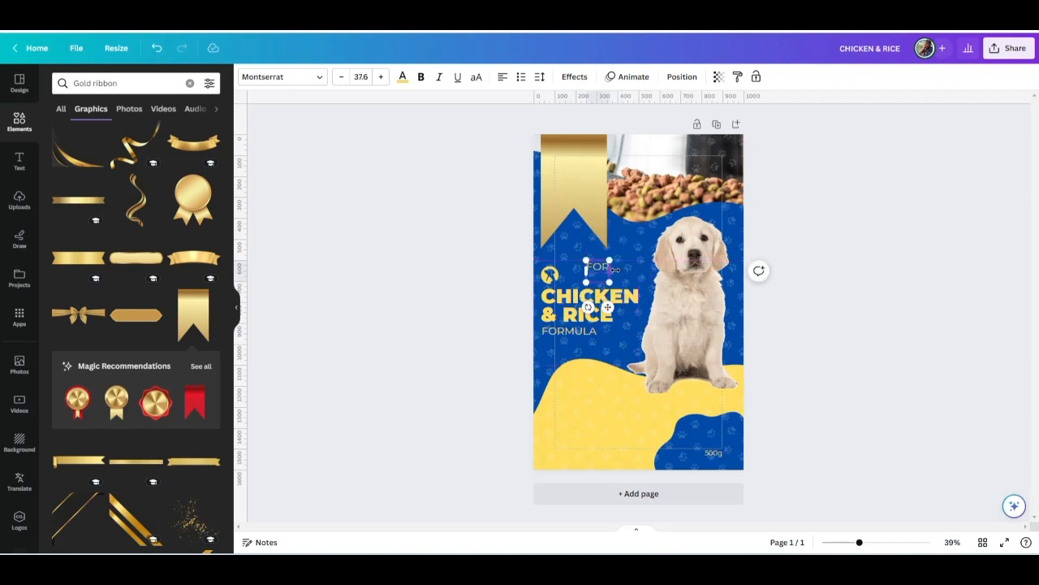
text( PUPPIES)
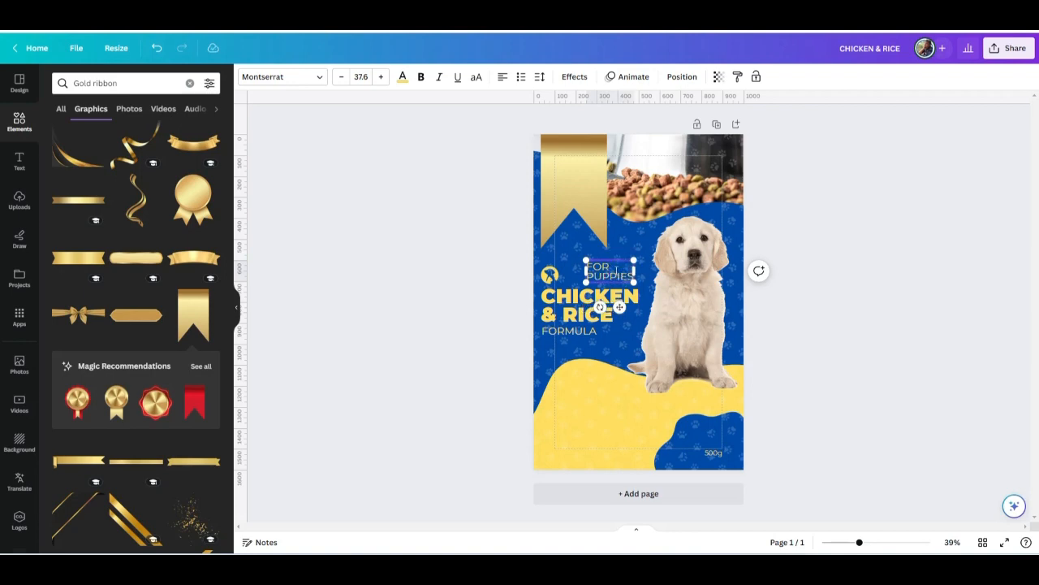
key(BackSpace)
text(UNDE)
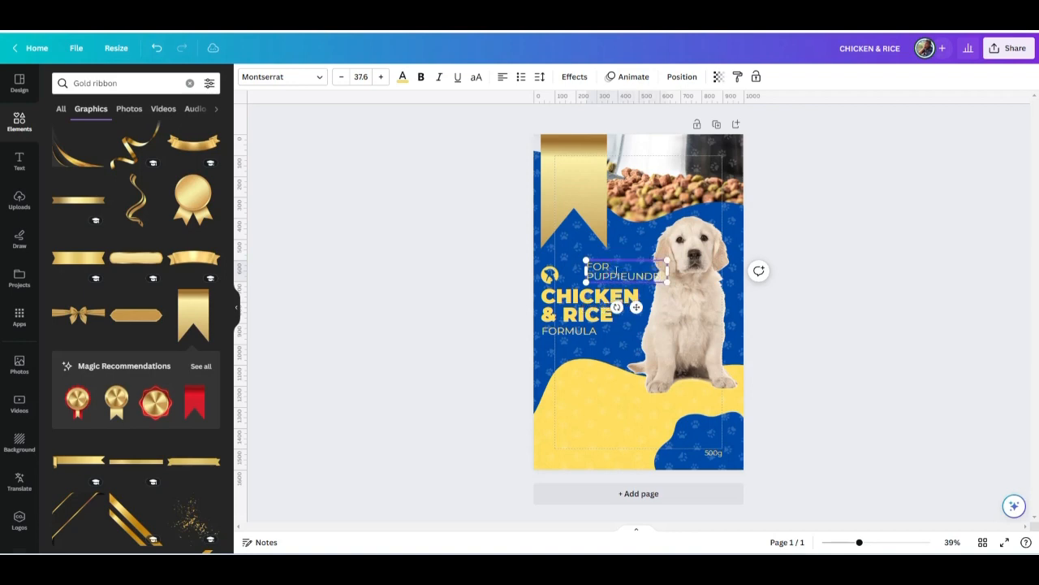
text(R 1)
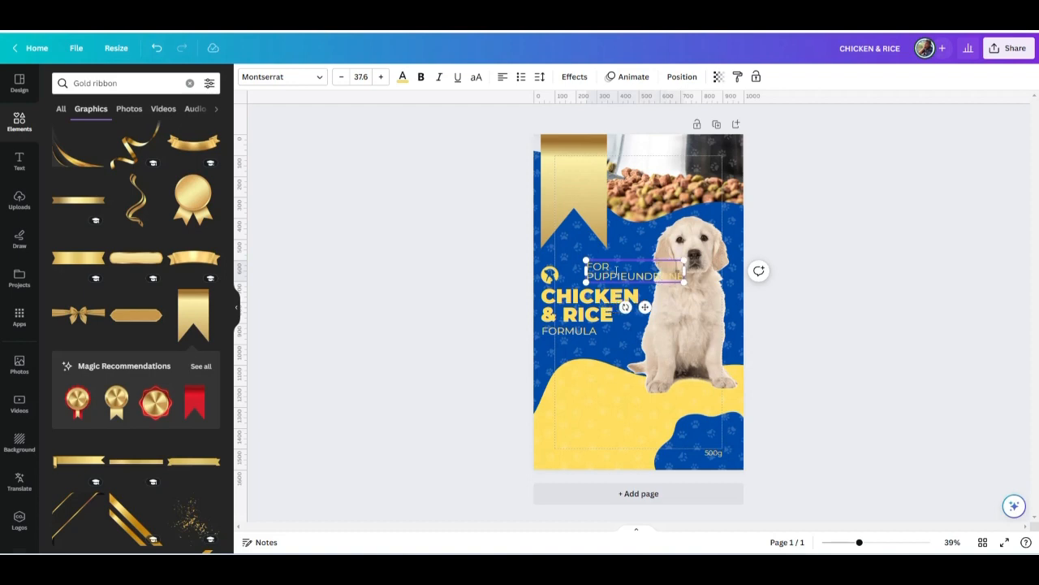
key(BackSpace)
key(BackSpace)
key(BackSpace)
key(BackSpace)
key(BackSpace)
key(BackSpace)
key(BackSpace)
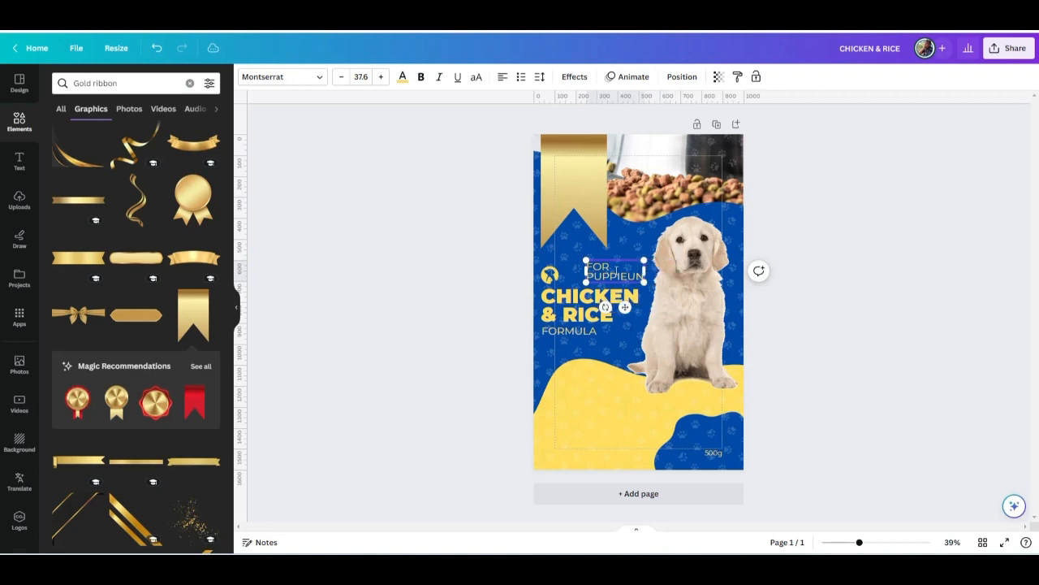
key(BackSpace)
text(S)
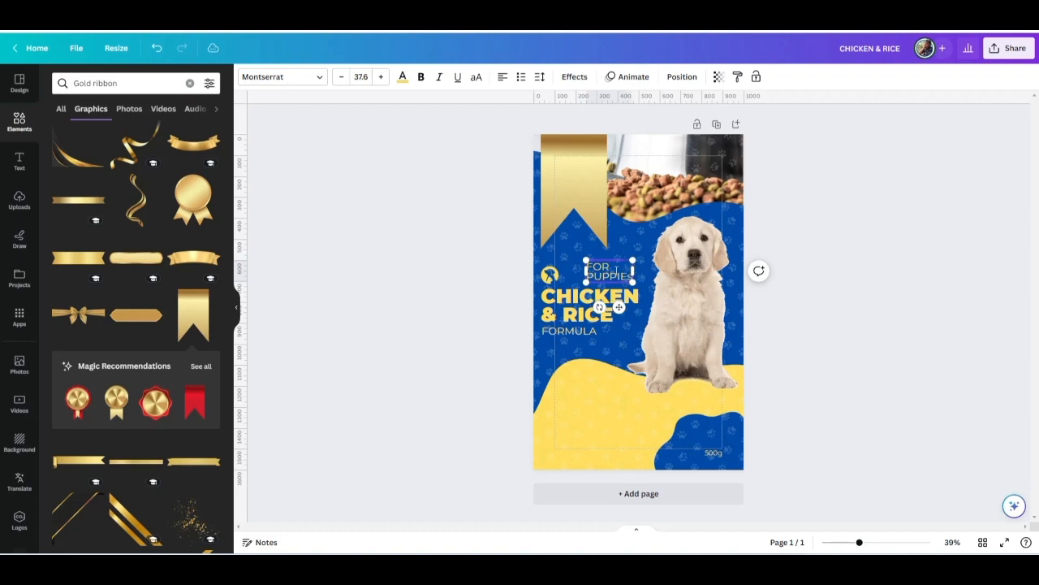
key(BackSpace)
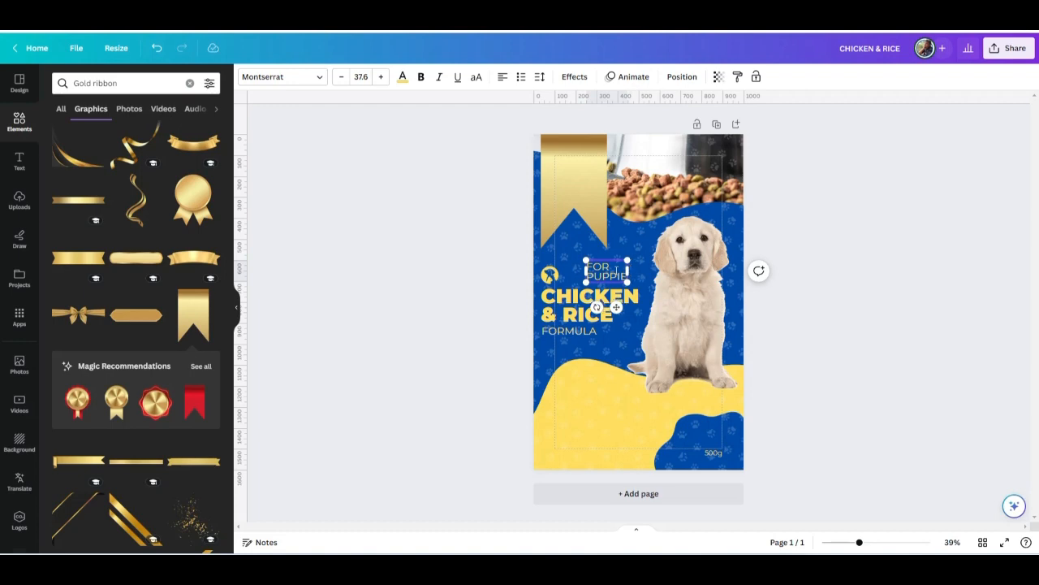
text(S)
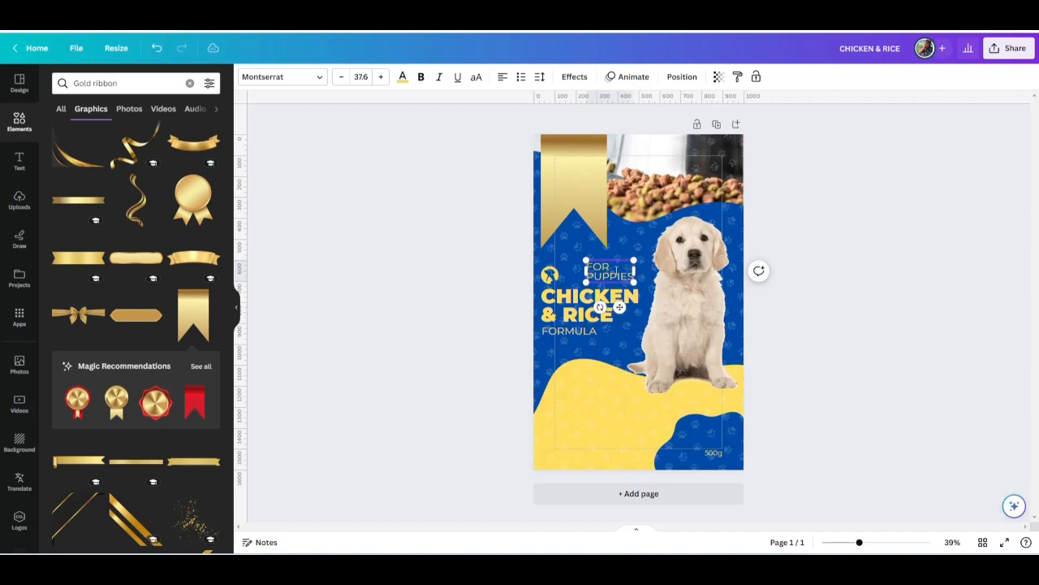
Extend the FOR PUPPIES text with UNDER, ONE and YEAR, each word on its own line
key(Return)
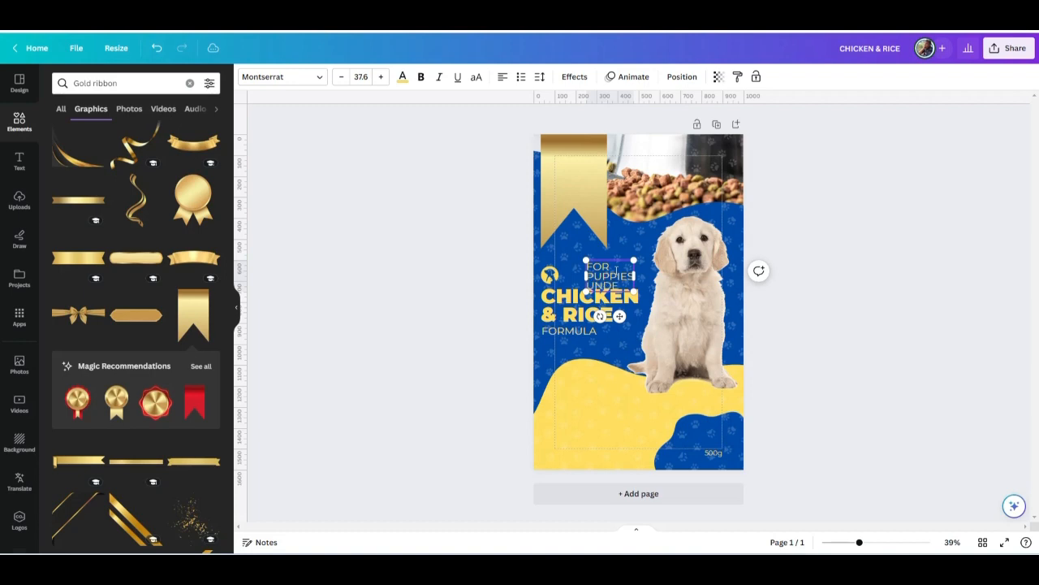
key(Return)
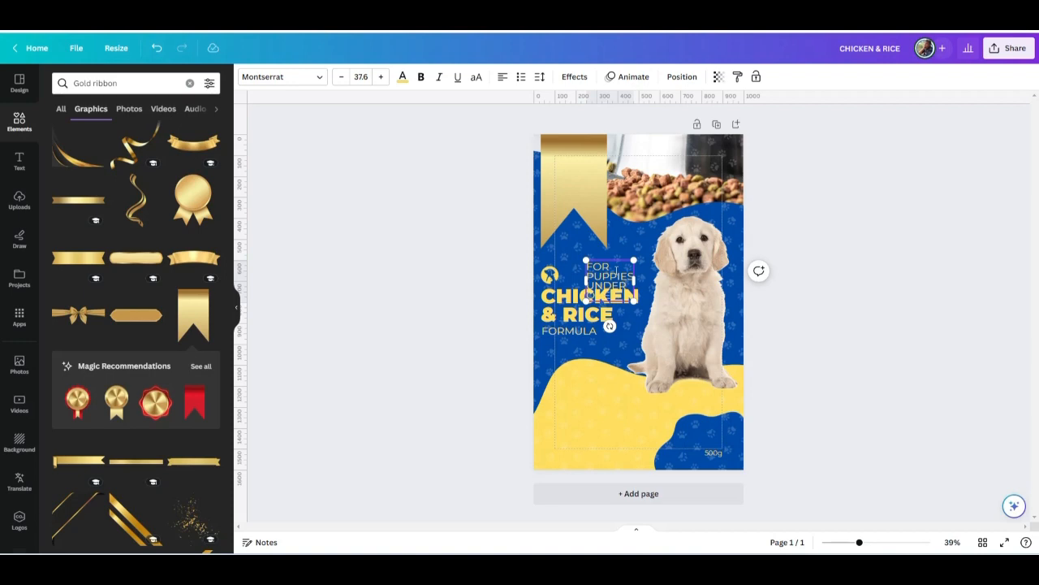
text(R)
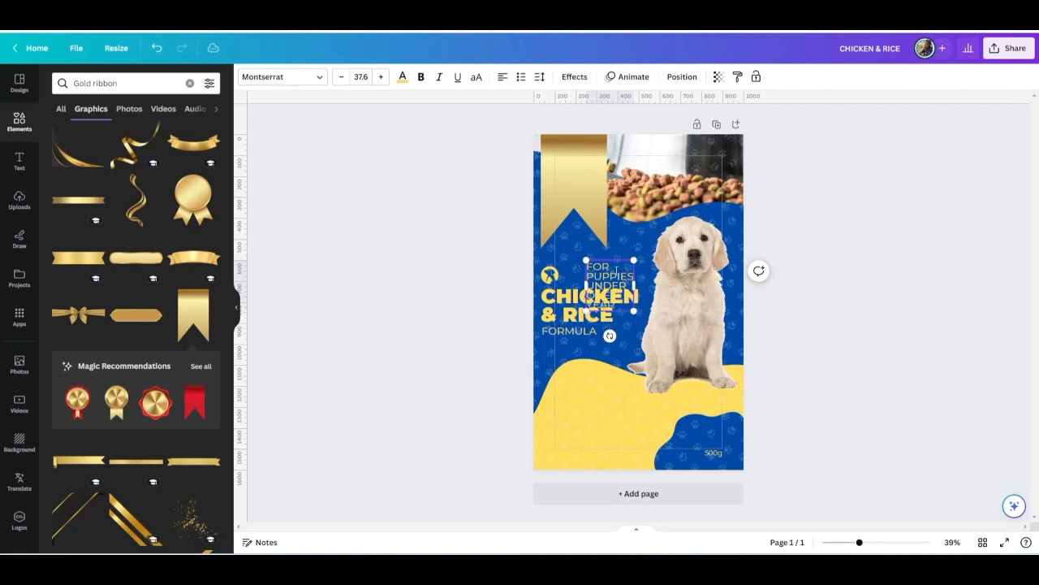
click(430, 278)
Recolour the FOR PUPPIES UNDER ONE YEAR text to the design's blue and move it onto the gold ribbon
click(611, 281)
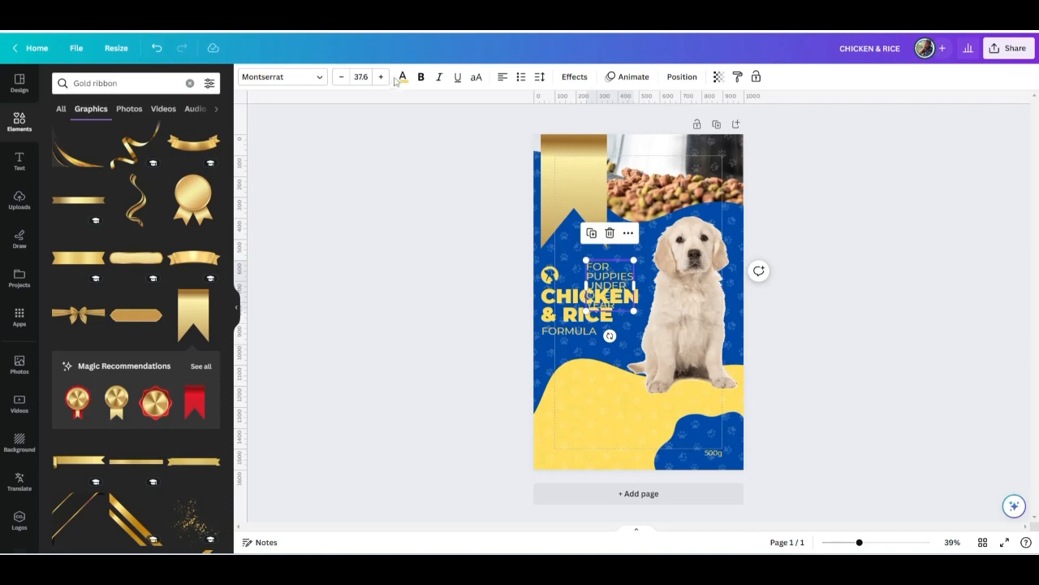
click(402, 76)
click(92, 142)
click(366, 262)
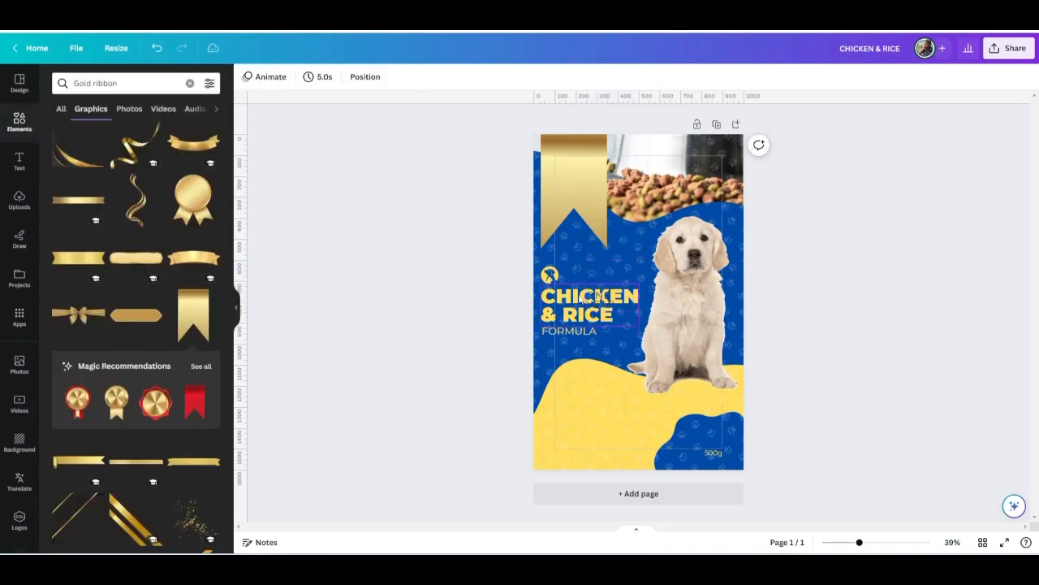
drag(597, 296, 568, 173)
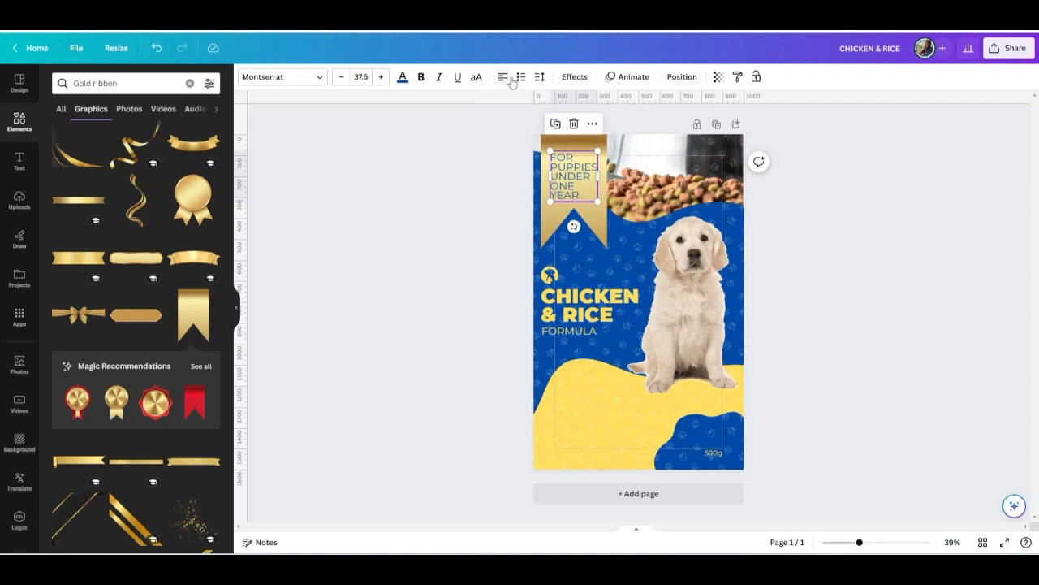
Centre-align the FOR PUPPIES UNDER ONE YEAR text, shrink it to font size 29.7 and centre it across the gold ribbon
click(502, 76)
click(573, 227)
click(574, 179)
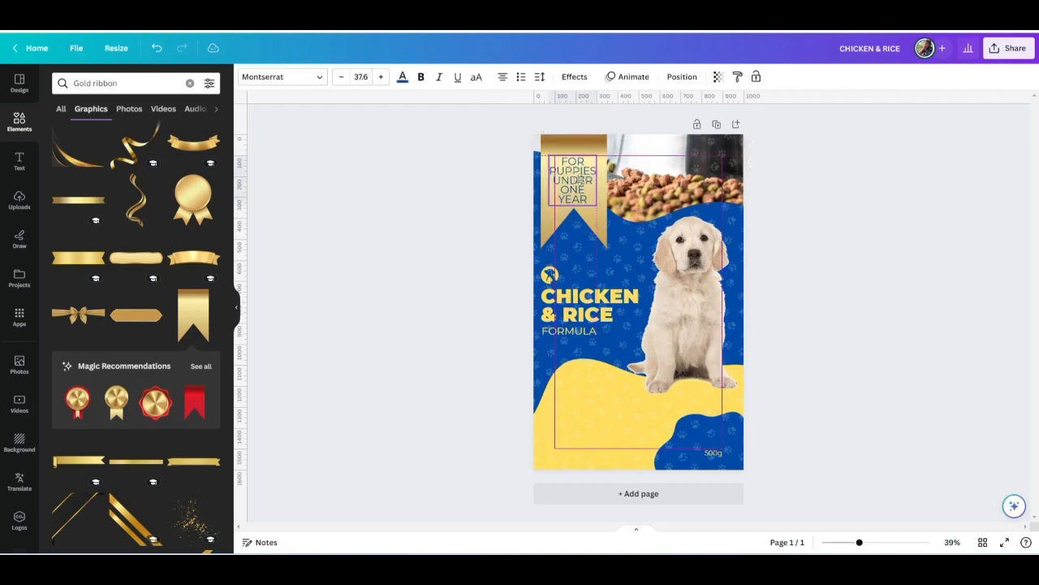
click(578, 179)
drag(548, 155, 574, 169)
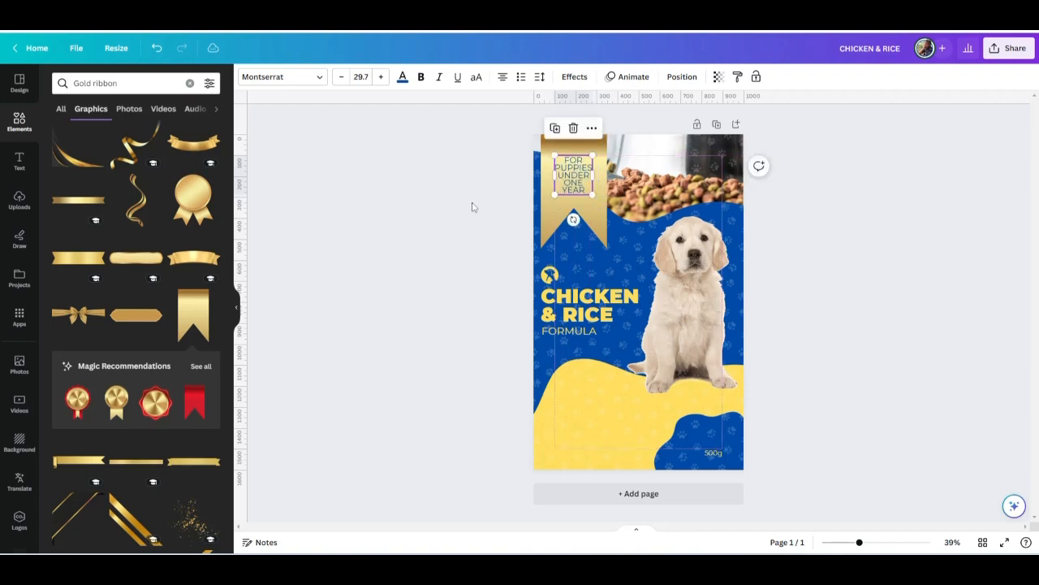
Set the ribbon text's font weight to Montserrat SemiBold and shift the text slightly down on the ribbon
click(316, 78)
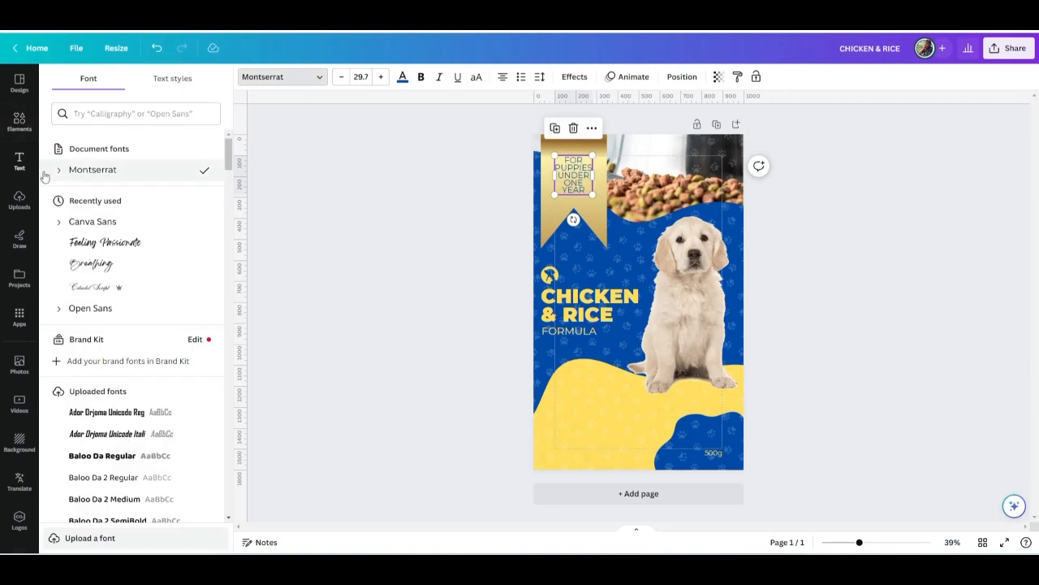
click(58, 172)
click(84, 280)
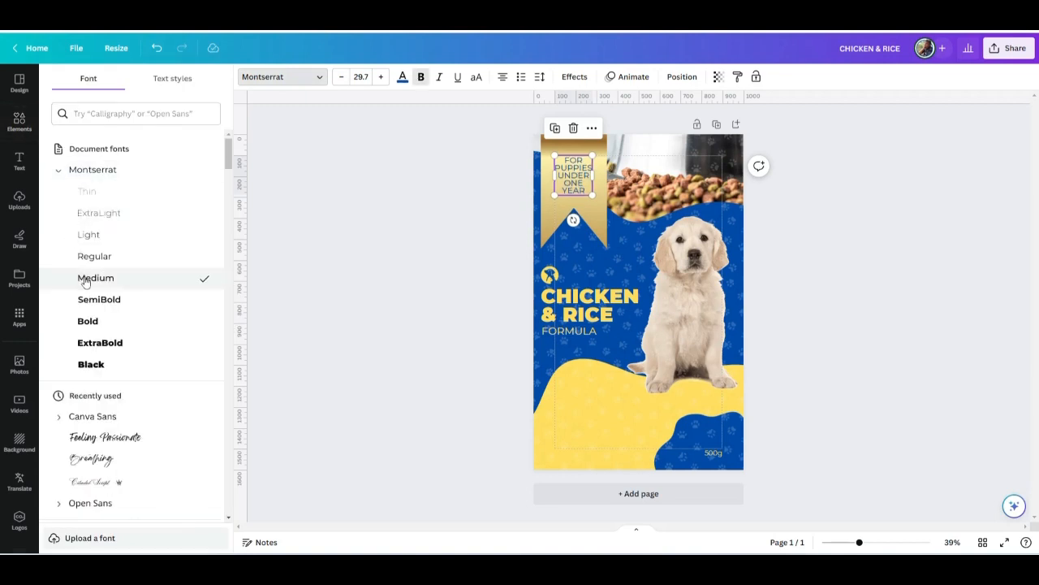
click(84, 300)
click(327, 275)
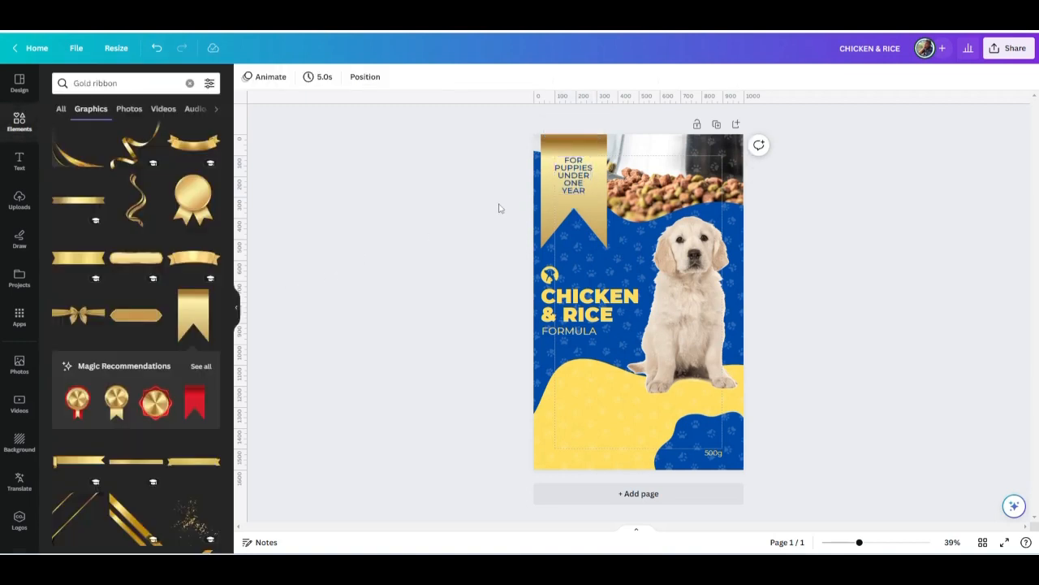
click(573, 188)
click(574, 188)
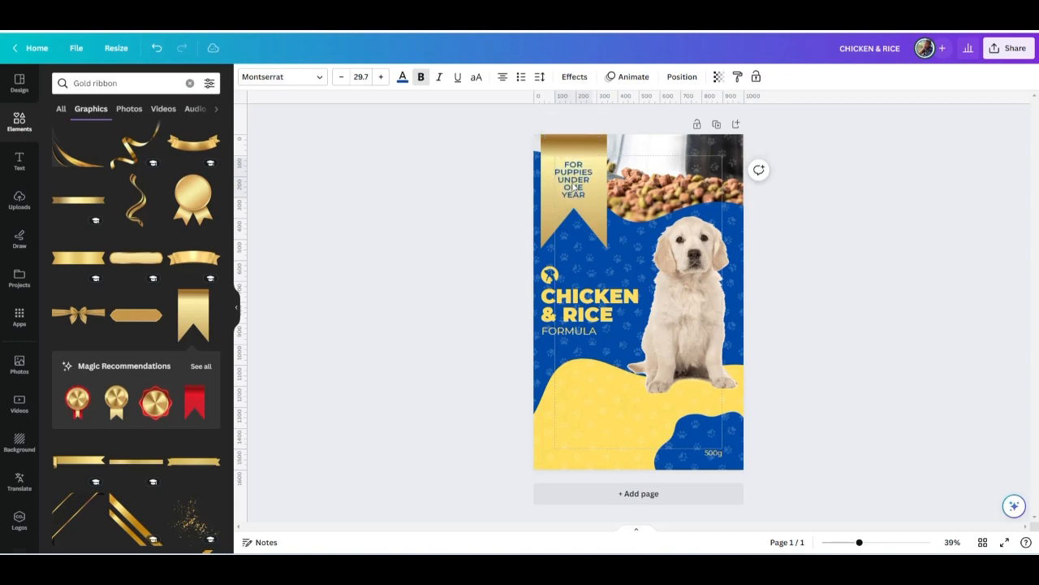
click(463, 242)
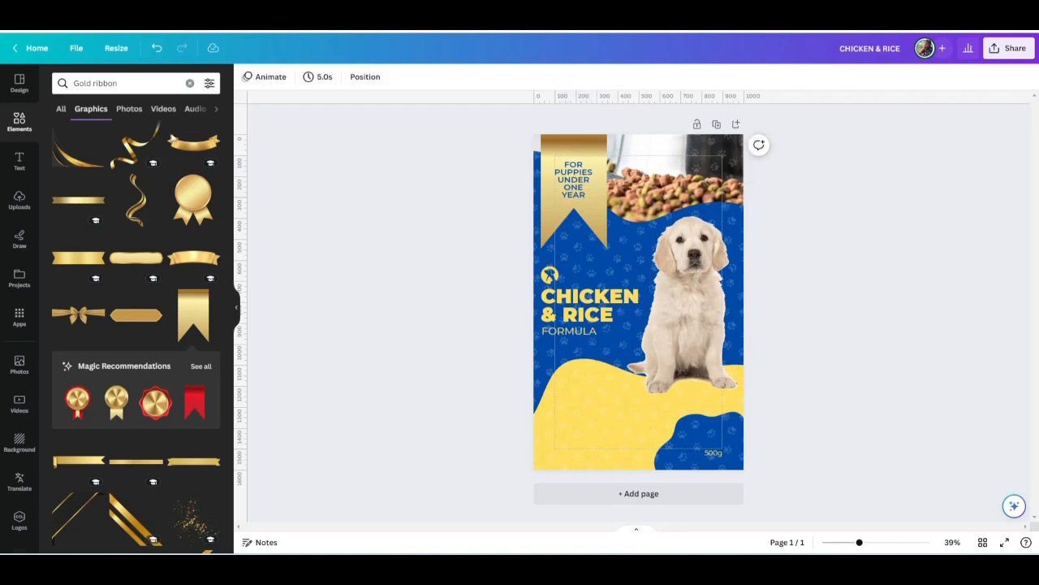
Search the graphics for customer satisfaction, add the gold CUSTOMER SATISFACTION GUARANTEE badge and place it slightly shrunk below the FORMULA text
click(189, 83)
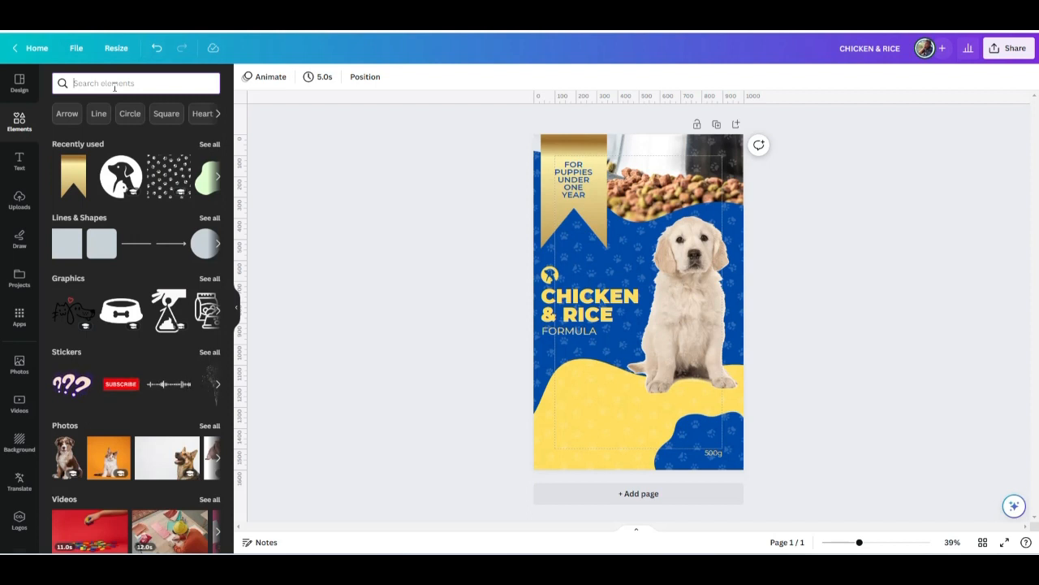
text(cust)
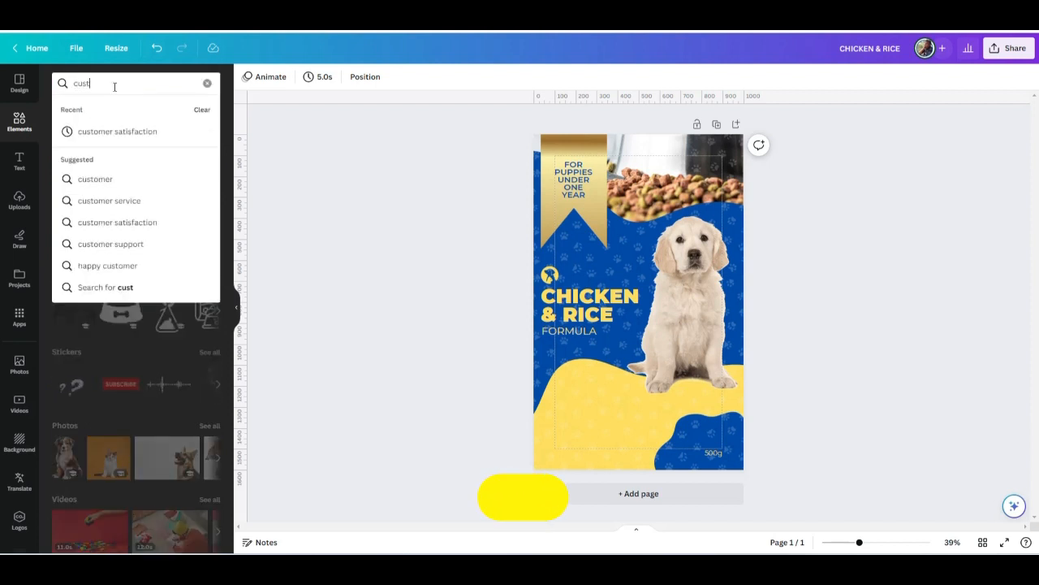
text(omer)
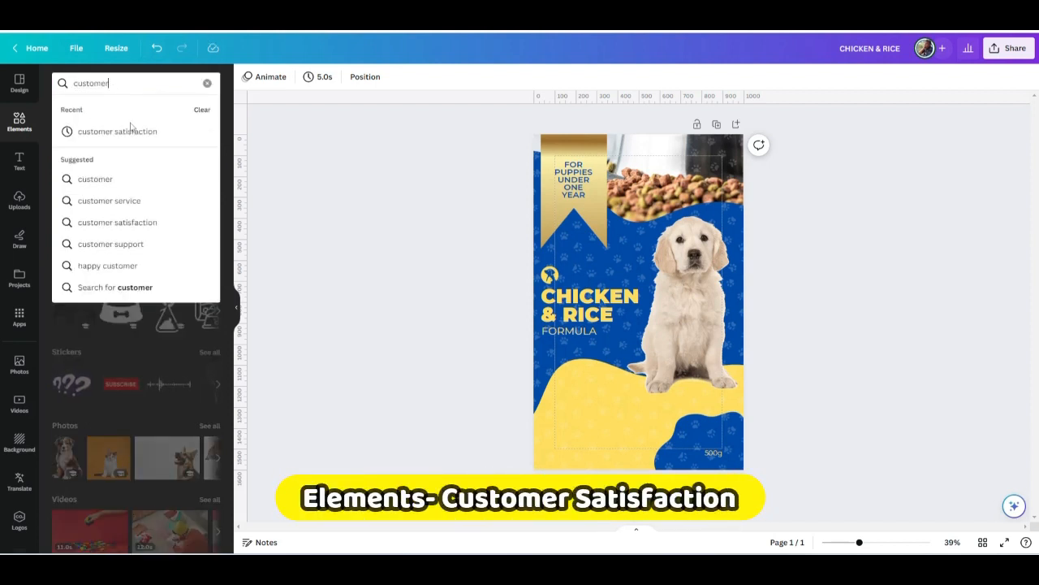
click(130, 127)
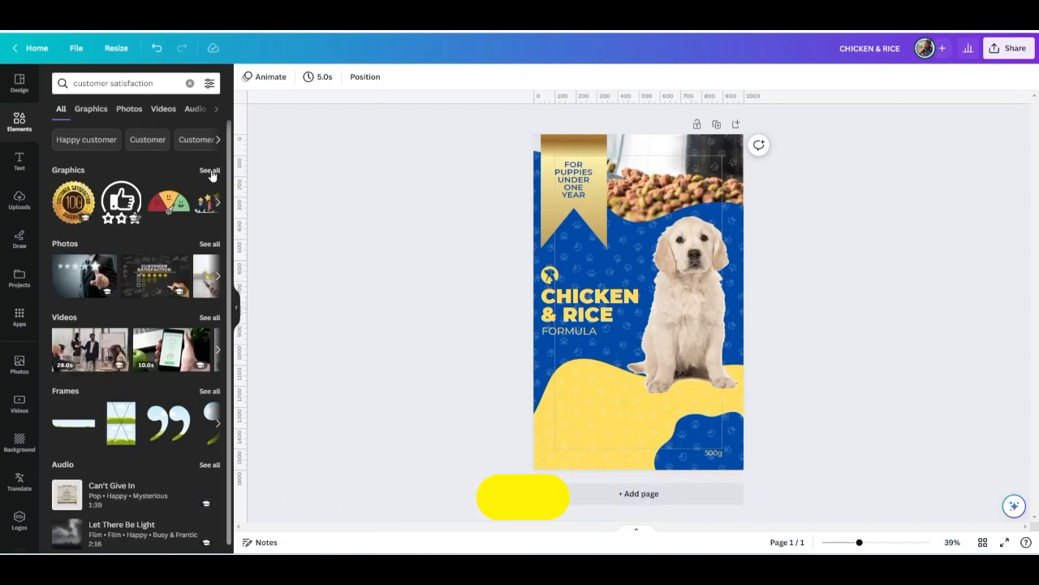
click(210, 174)
click(78, 188)
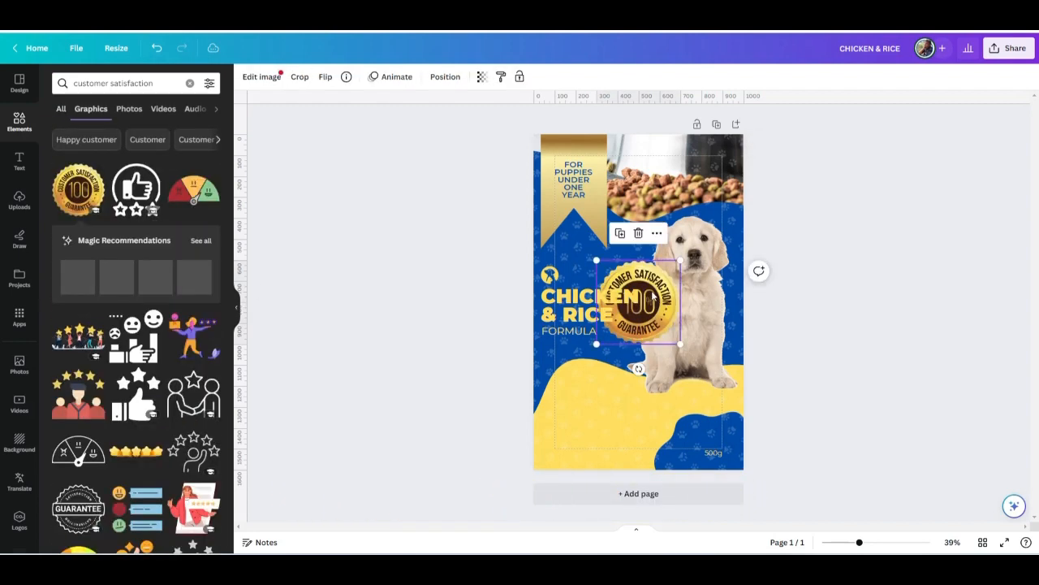
drag(654, 298, 601, 380)
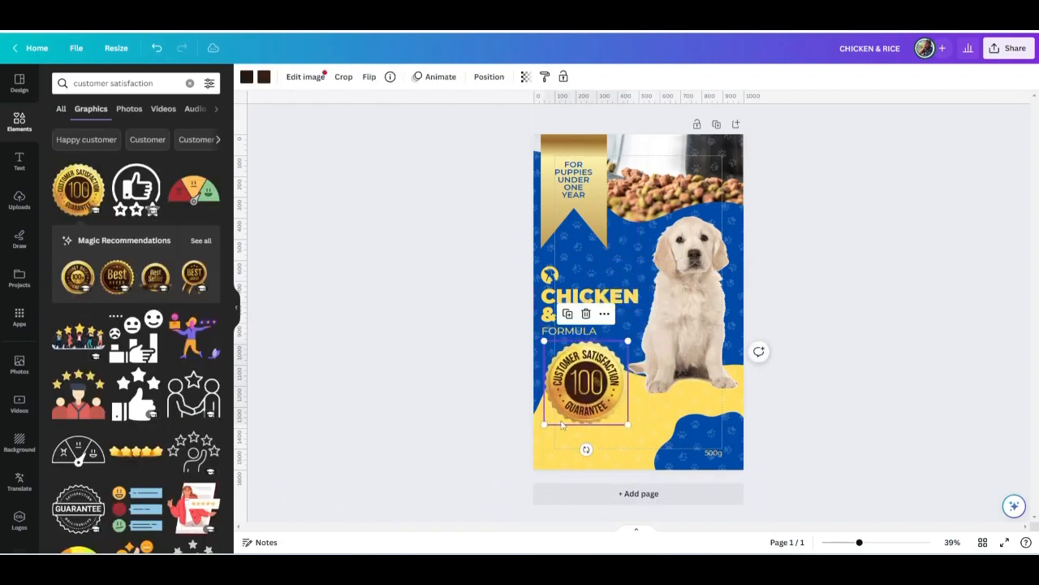
drag(544, 421, 581, 387)
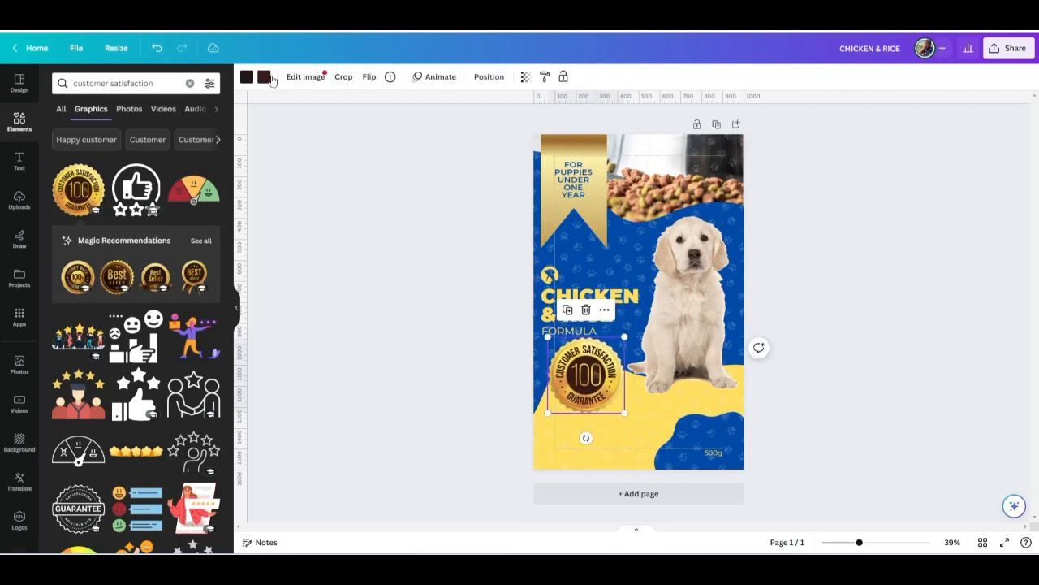
Recolour both dark brown colours of the guarantee badge to the design's blue
click(246, 76)
click(93, 142)
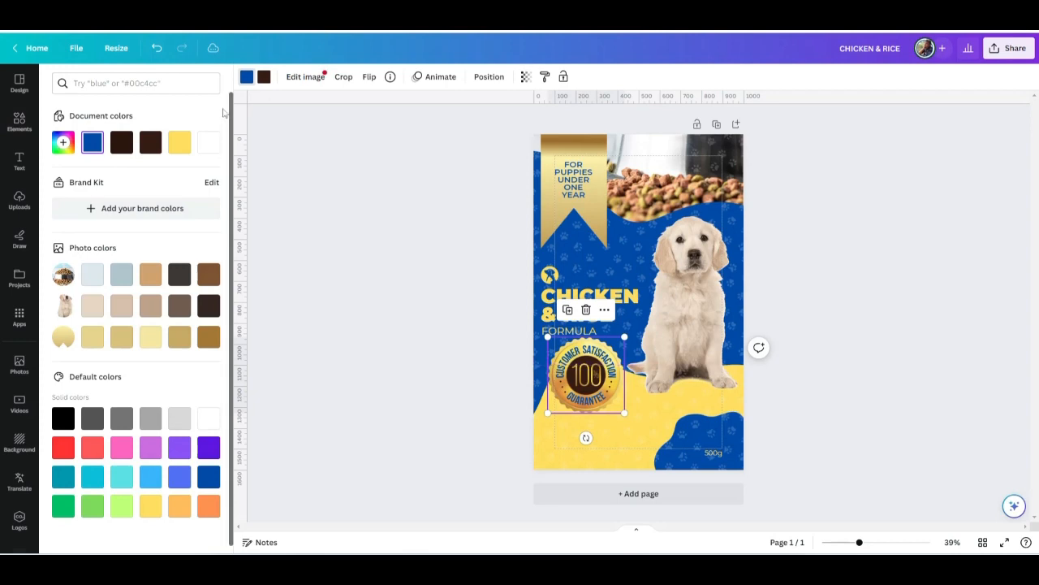
click(264, 77)
click(93, 142)
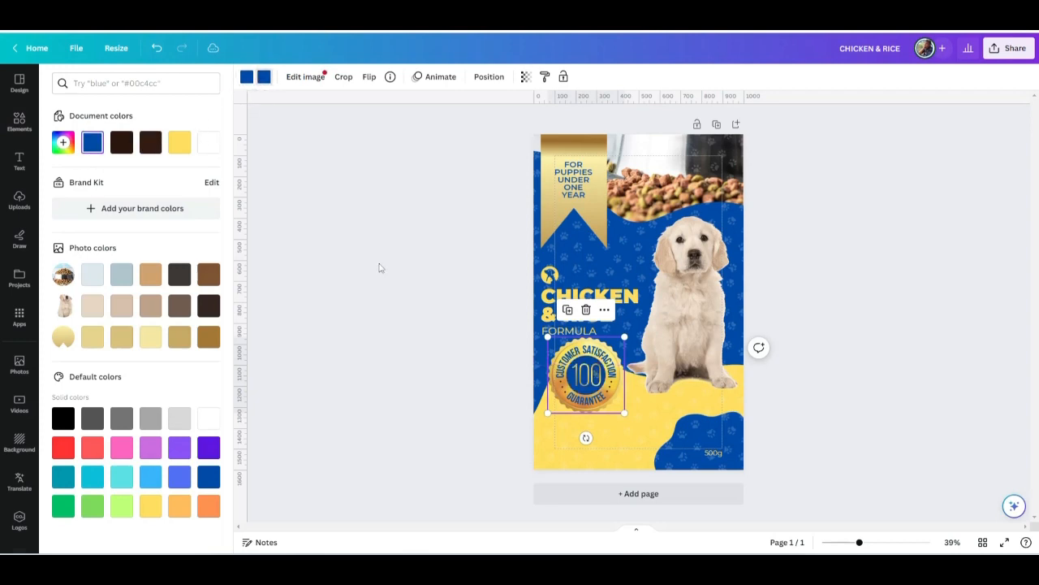
click(379, 274)
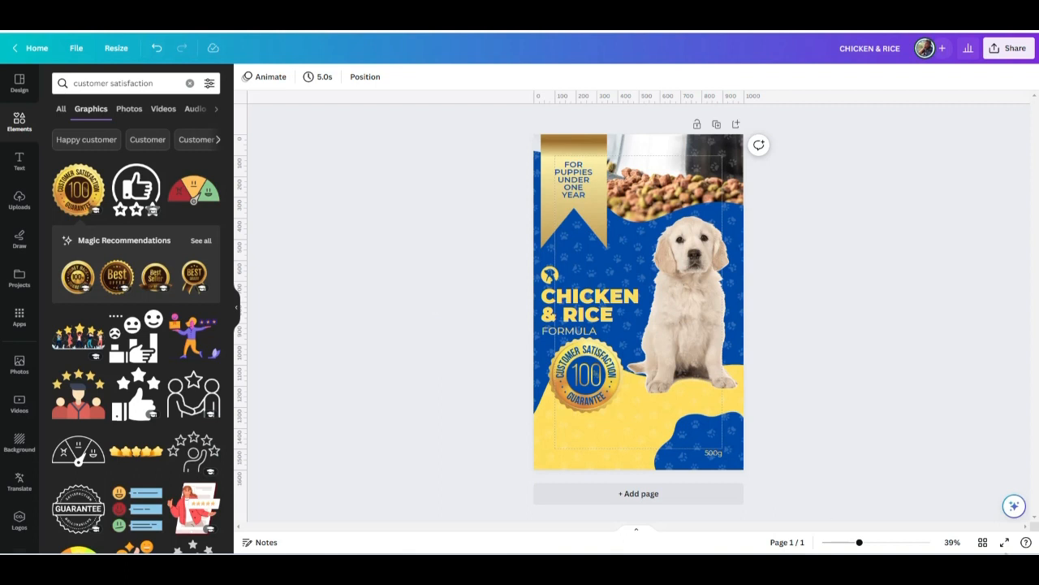
Preview the design full screen and download it as a PNG at 1,000 x 1,600 px
click(1005, 542)
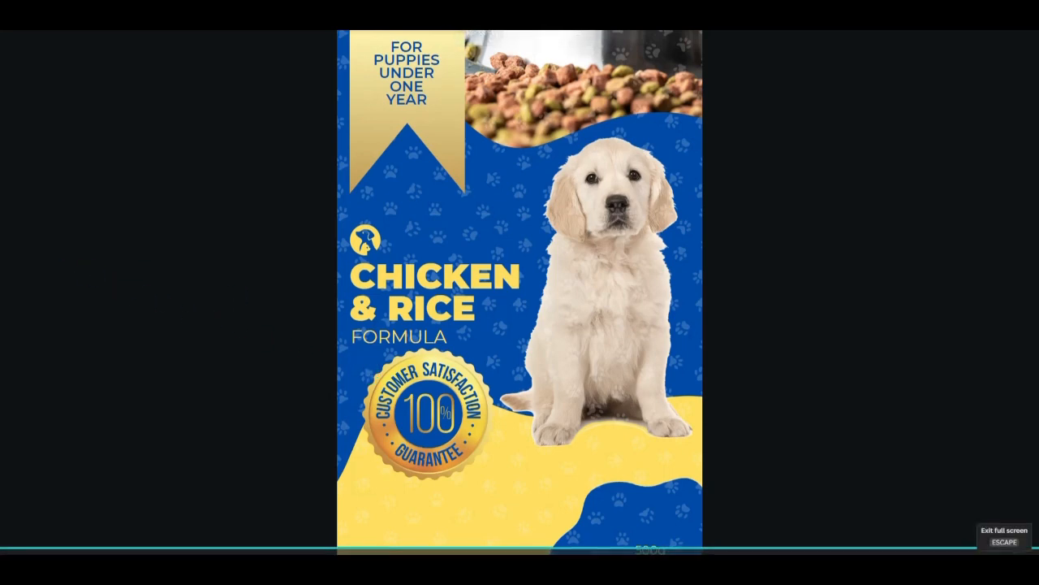
key(Escape)
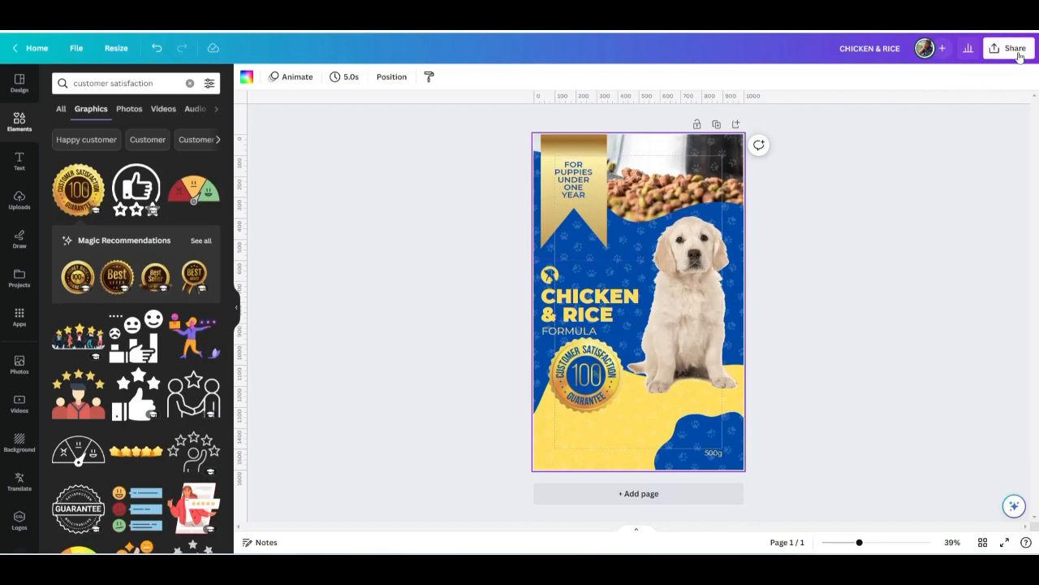
click(1017, 52)
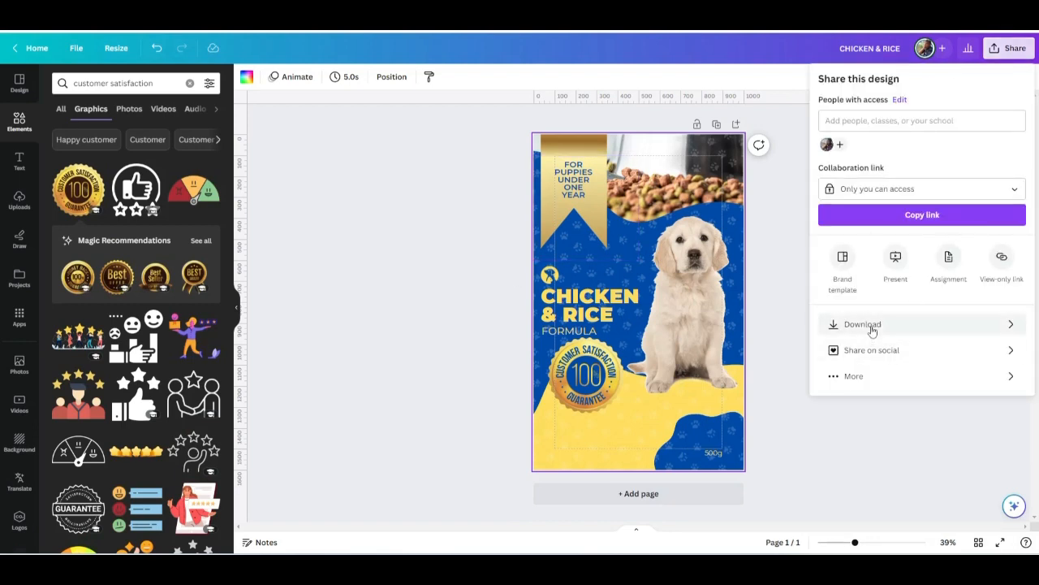
click(871, 324)
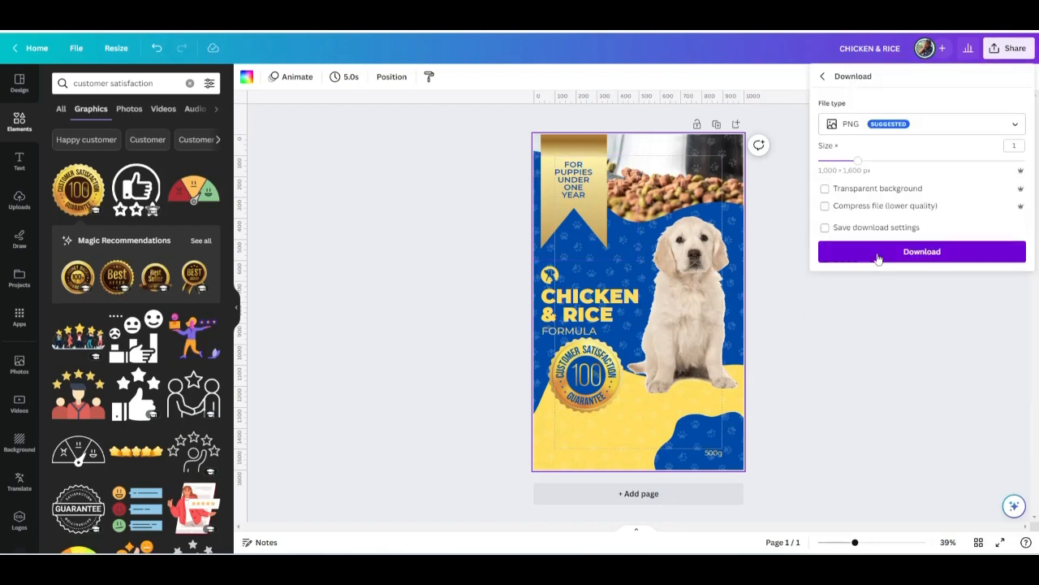
click(877, 257)
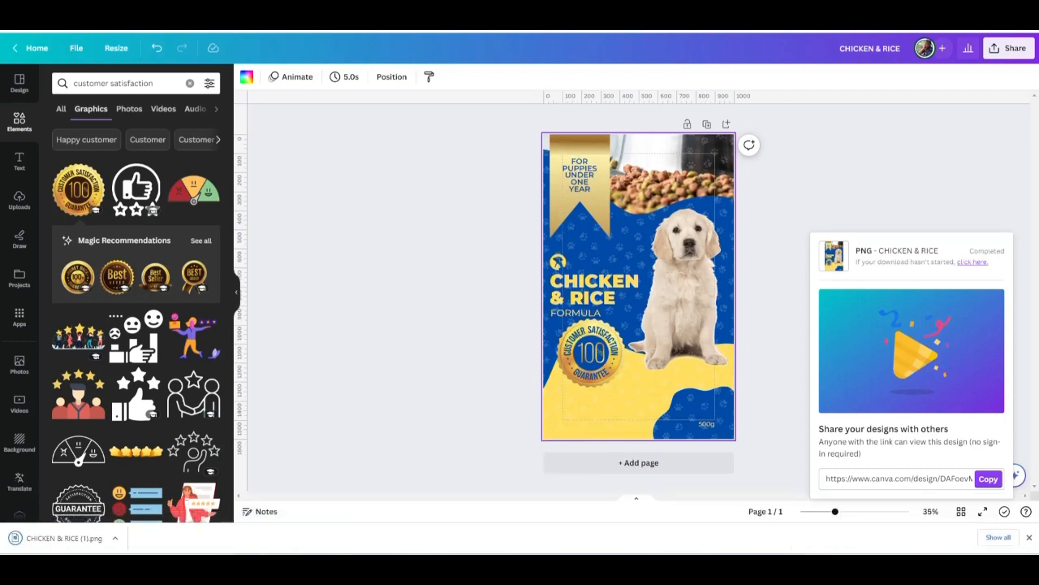
Search Google for smartmockups in a new browser tab and open the Smartmockups website
key(ctrl+t)
click(460, 222)
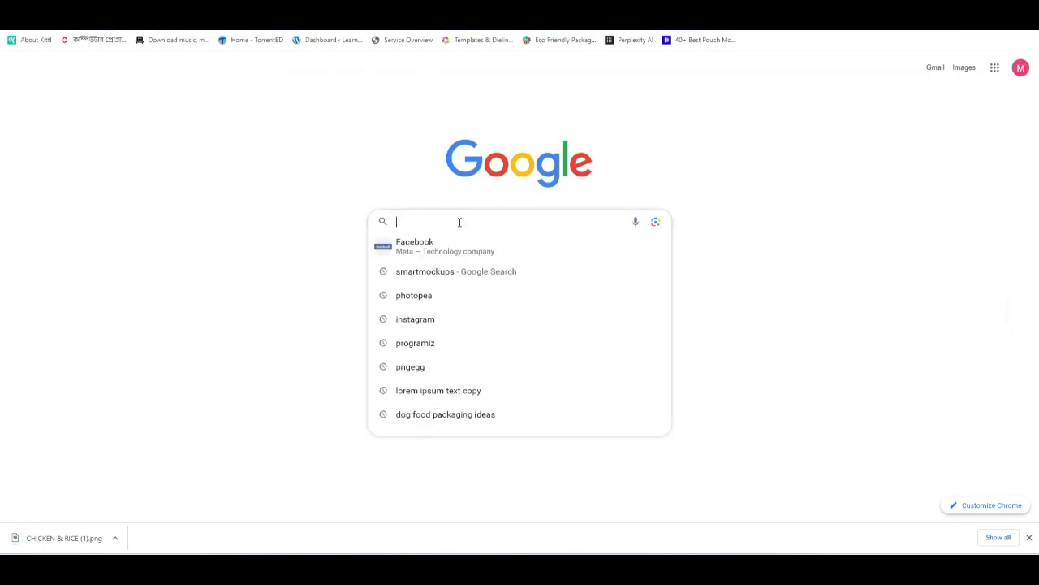
text(smart)
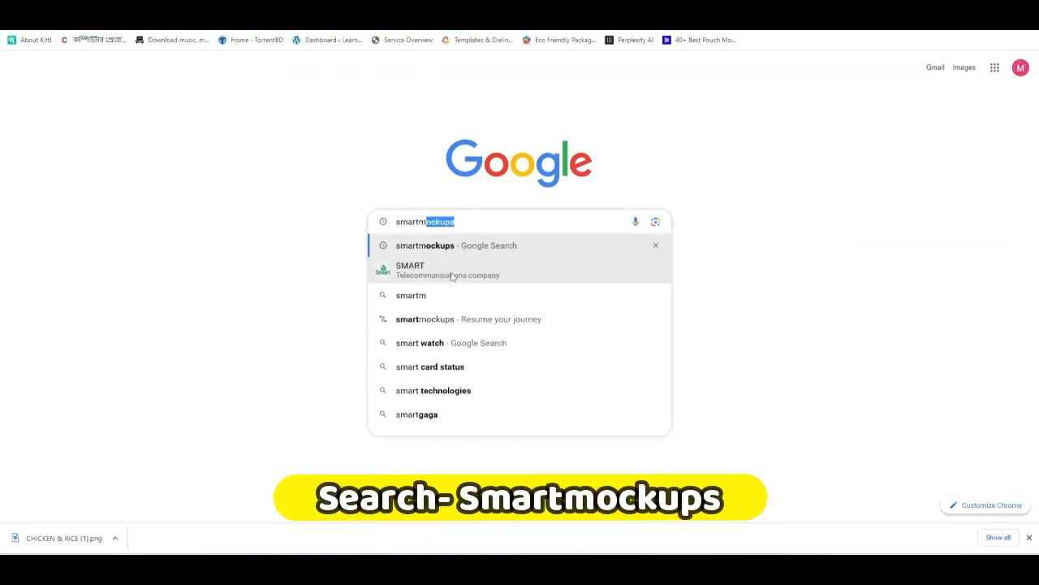
text(mockups)
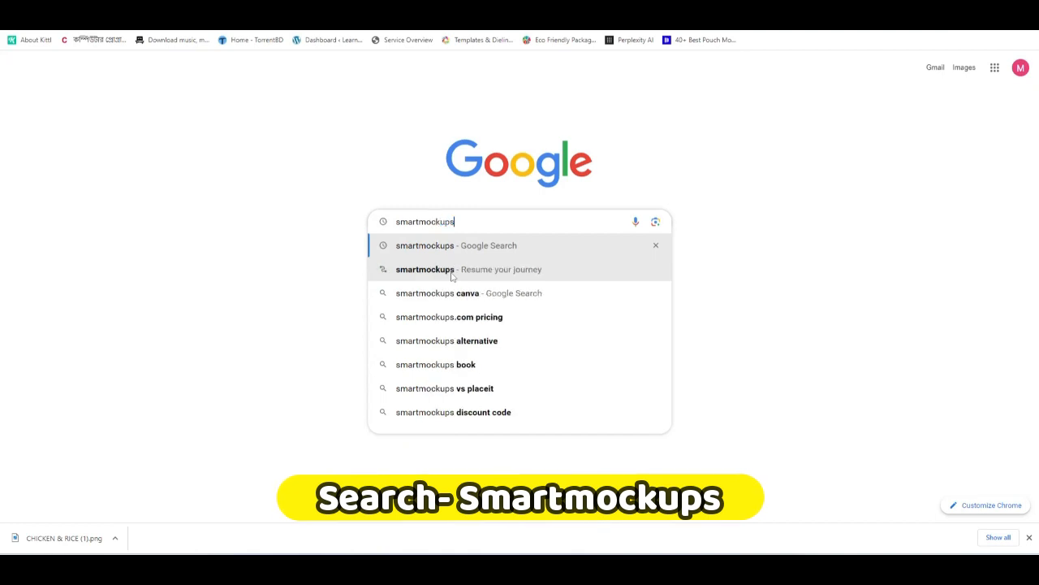
key(Return)
click(329, 172)
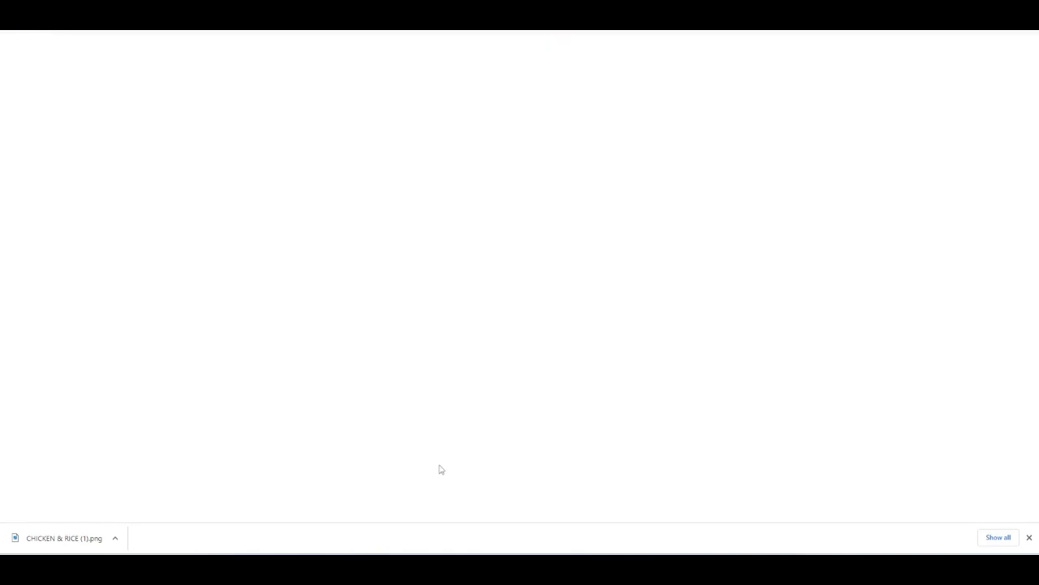
Browse the food packaging mockups and open the coffee bag with matte, glossy and metallic finish
mouse_move(351, 57)
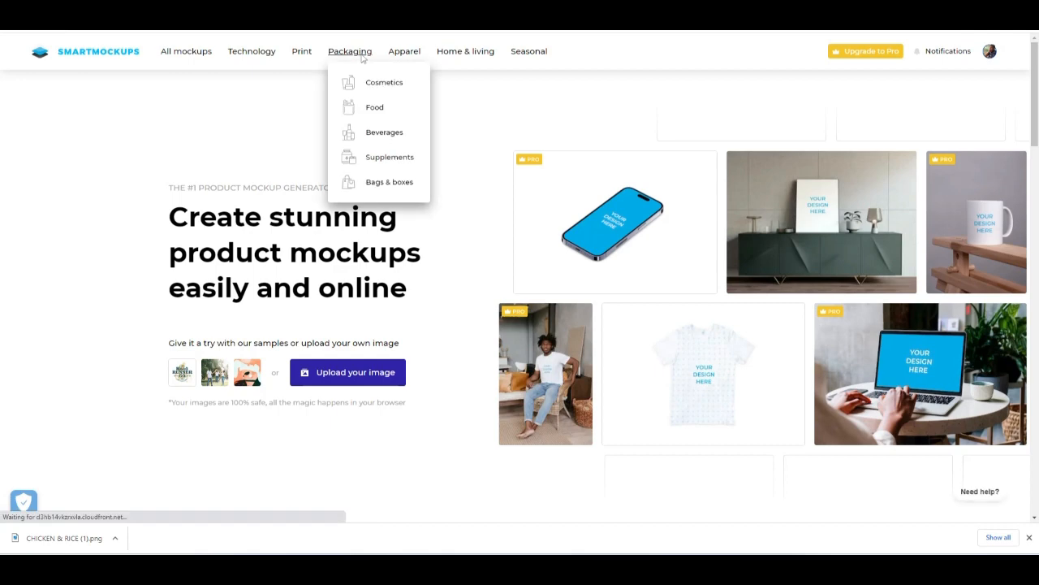
click(373, 112)
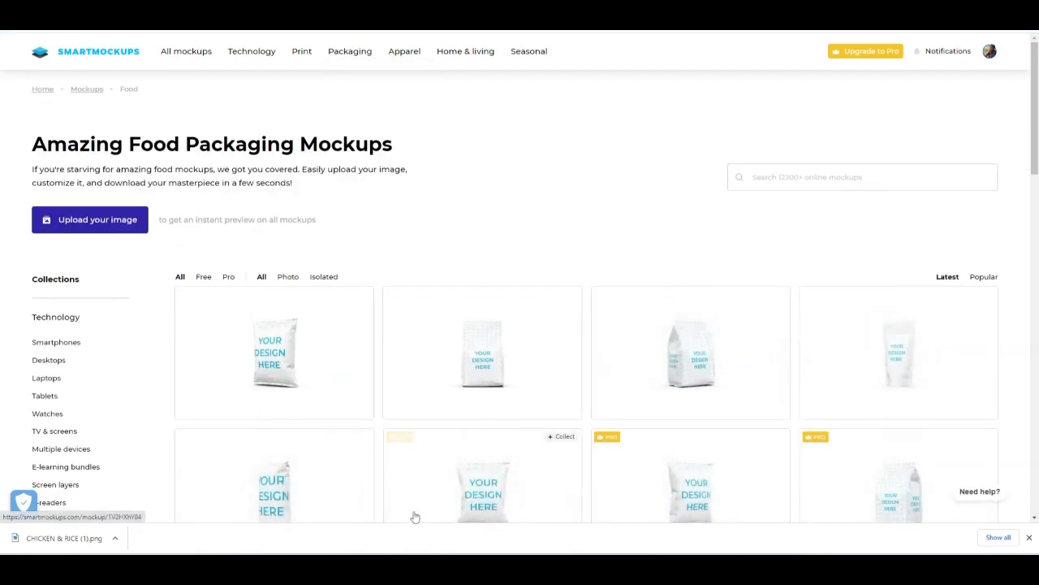
scroll(413, 487, down, 1)
click(462, 290)
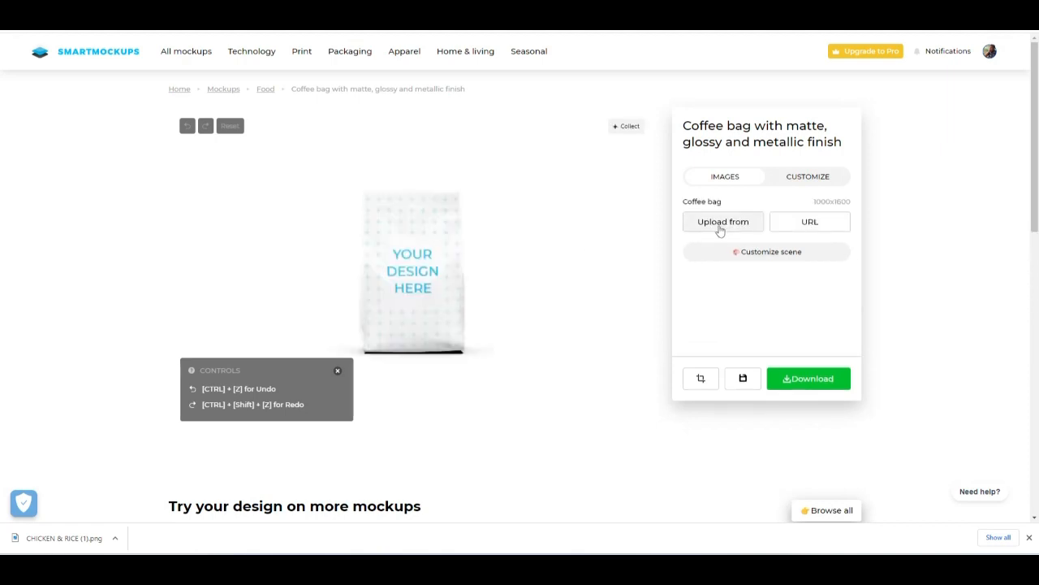
Upload the image CHICKEN & RICE (1) from the Downloads folder onto the coffee bag mockup
click(719, 227)
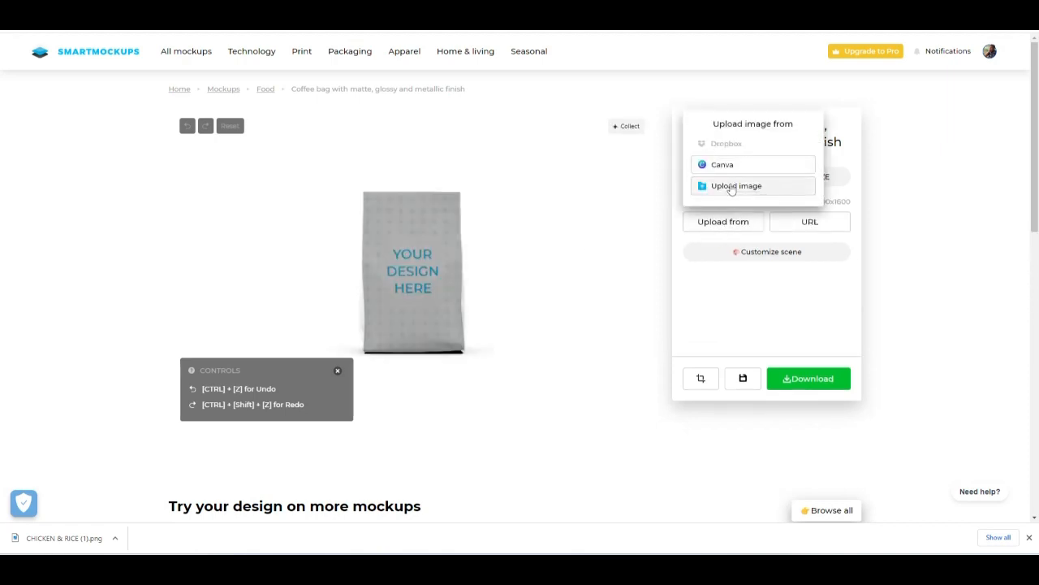
click(732, 187)
click(325, 199)
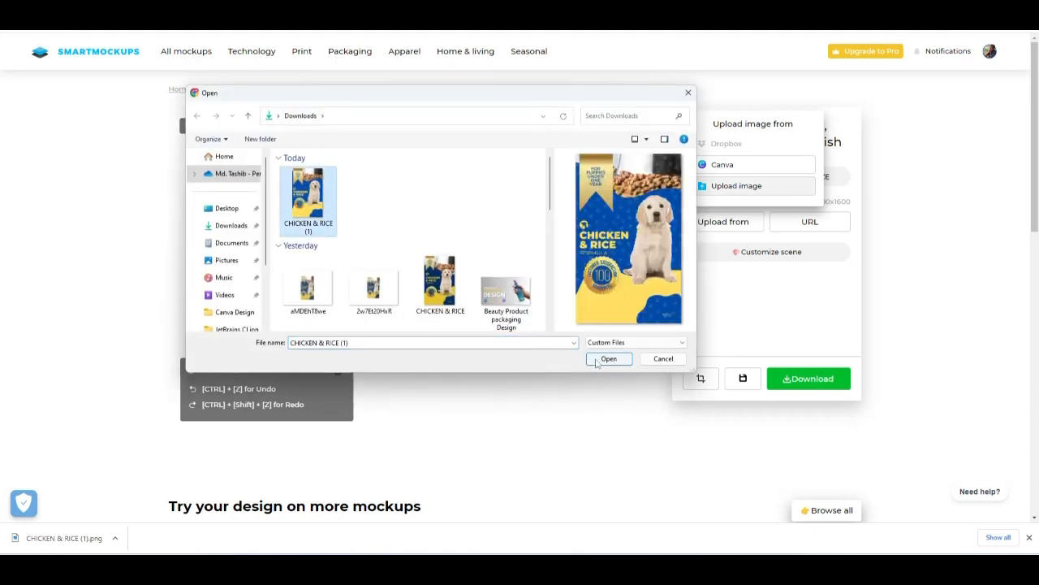
click(598, 361)
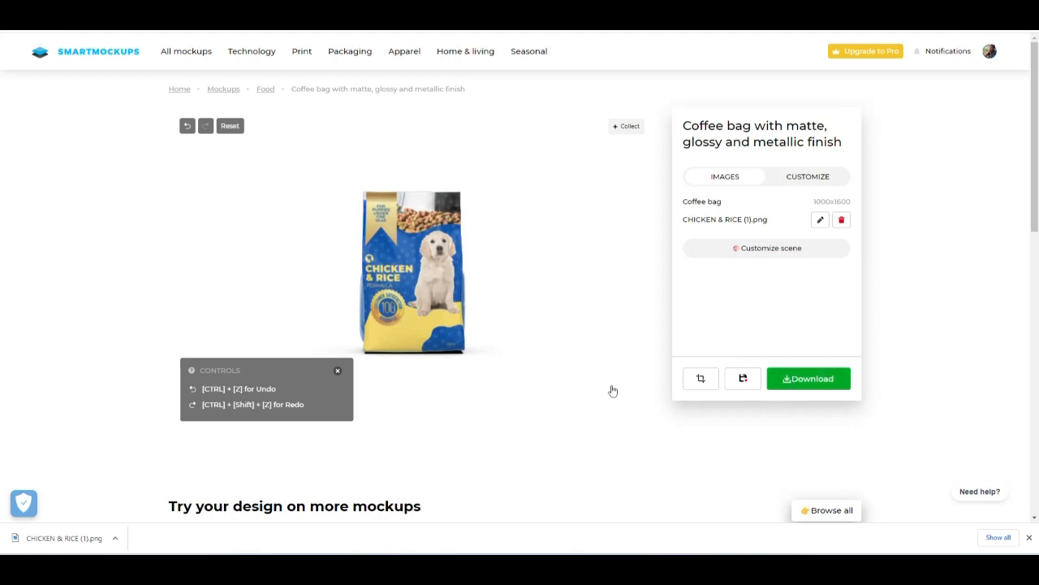
Download the finished coffee bag mockup in Medium quality at 1280x853
click(808, 379)
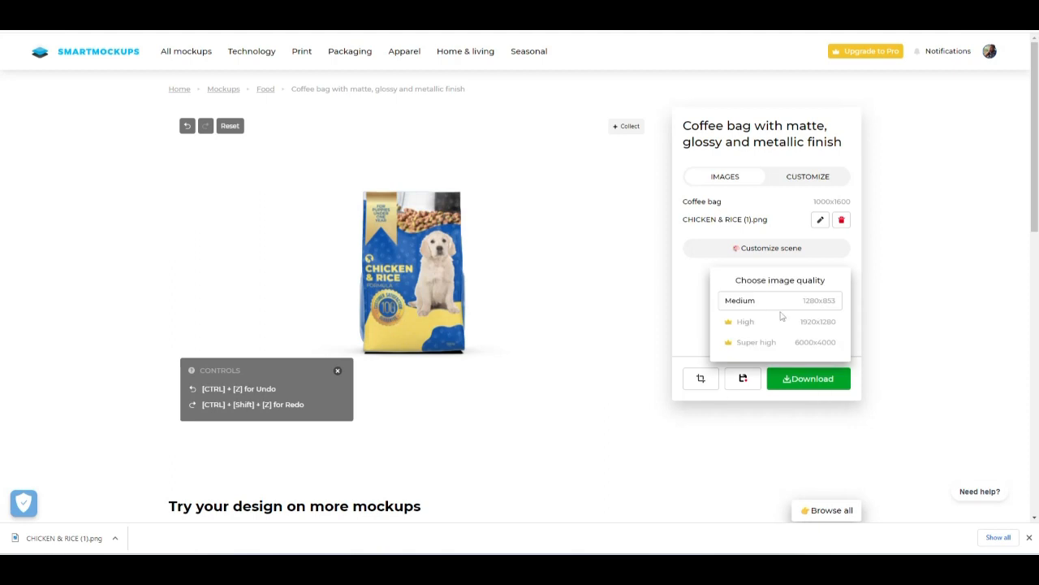
click(747, 300)
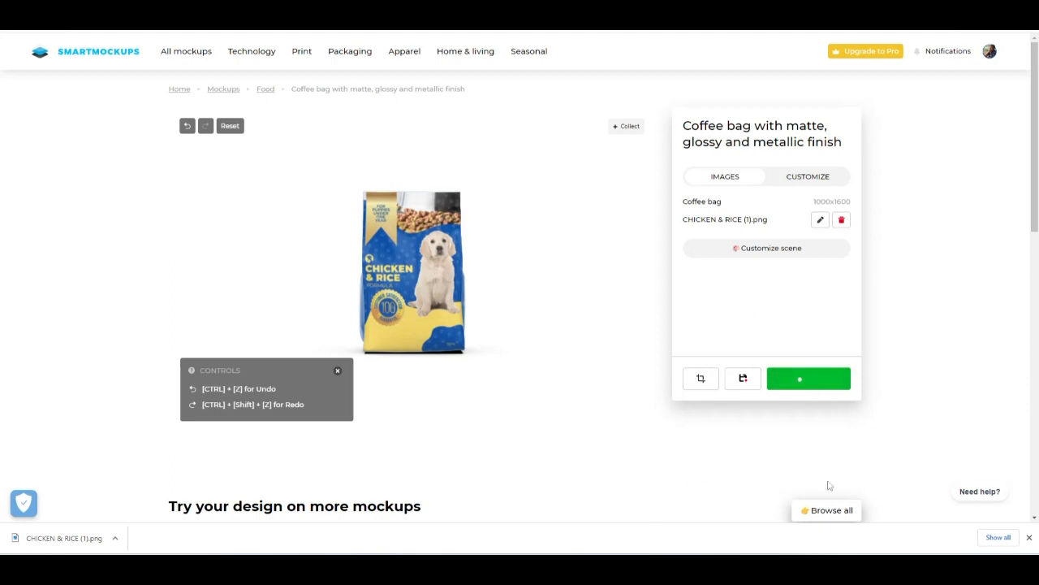